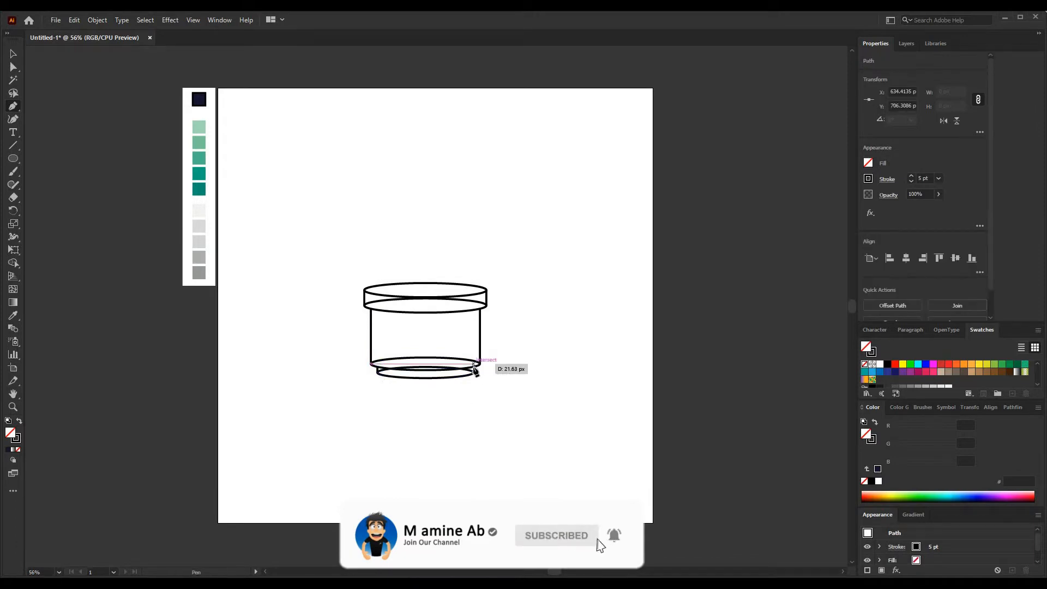
Merge the overlapping ellipses and side outlines into clean rim and body shapes with the Shape Builder.
{"action": "key", "text": "v"}
{"action": "left_click_drag", "start_coordinate": [522, 265], "coordinate": [353, 452]}
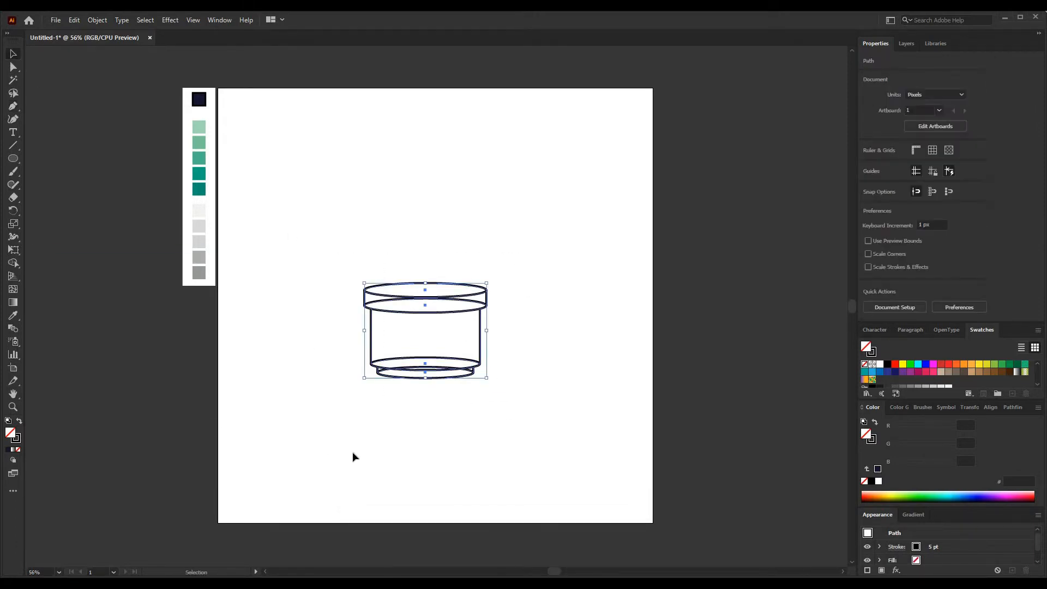
{"action": "key", "text": "e"}
{"action": "left_click", "coordinate": [13, 262]}
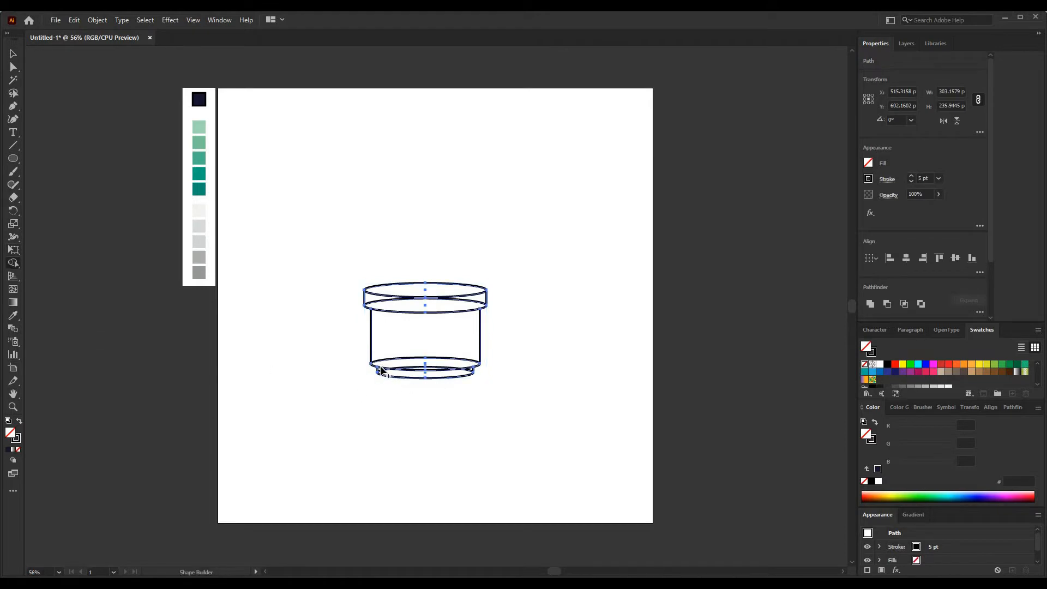
{"action": "left_click_drag", "start_coordinate": [380, 373], "coordinate": [469, 381]}
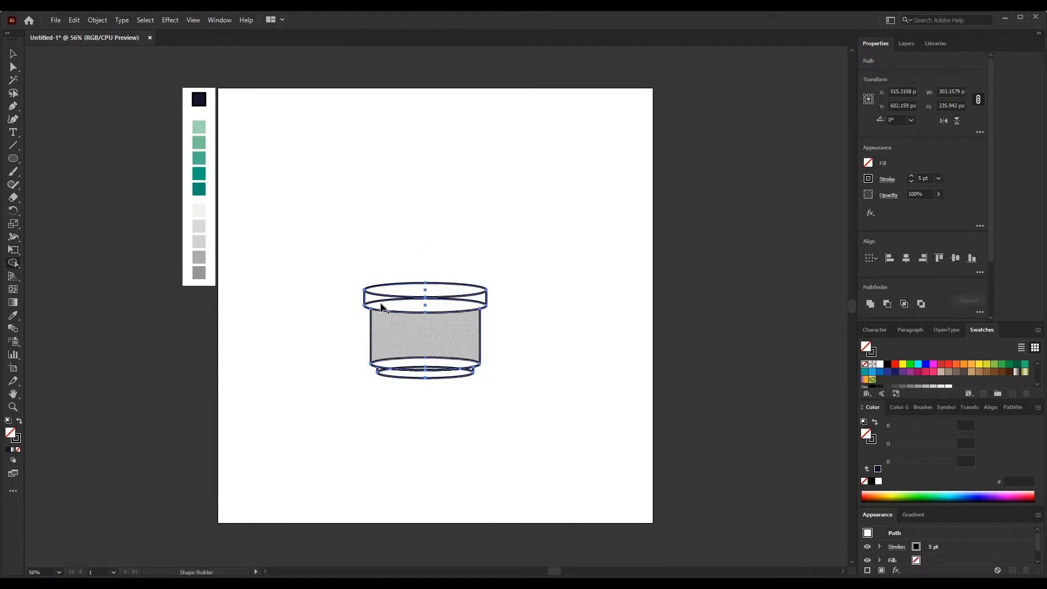
{"action": "left_click_drag", "start_coordinate": [416, 346], "coordinate": [431, 372]}
{"action": "key", "text": "a"}
{"action": "left_click", "coordinate": [377, 369]}
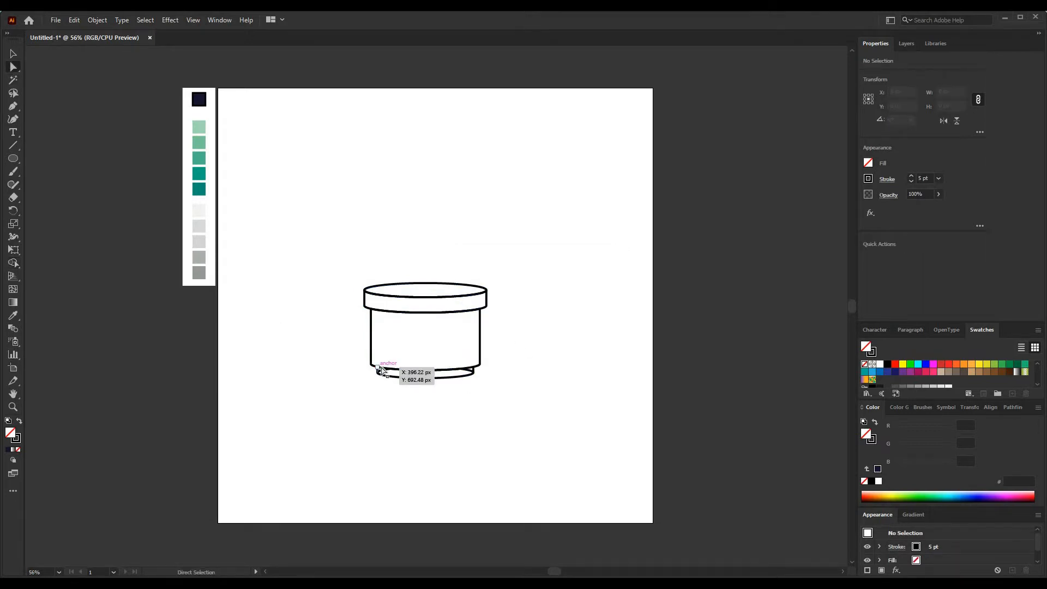
{"action": "left_click", "coordinate": [496, 367]}
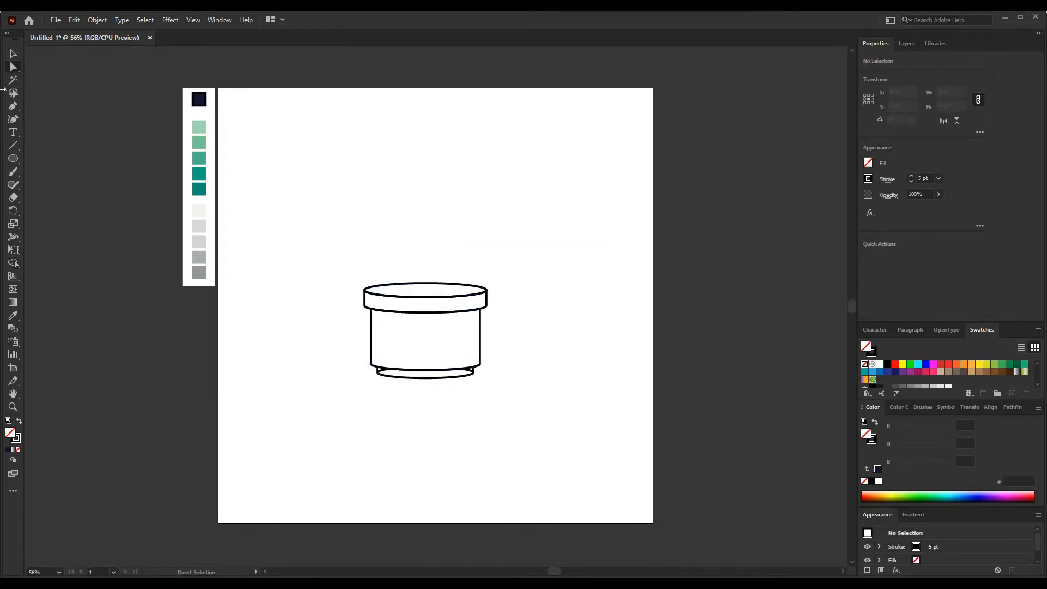
Merge the leftover regions beneath the pot's body into a single base shape with the Shape Builder.
{"action": "key", "text": "ctrl+a"}
{"action": "key", "text": "shift+m"}
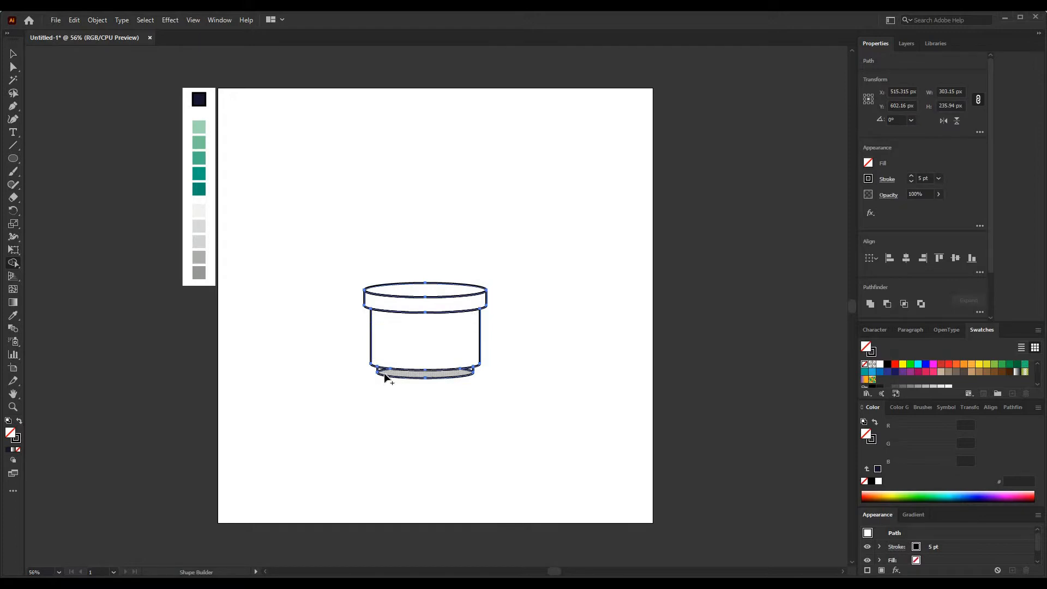
{"action": "left_click_drag", "start_coordinate": [385, 371], "coordinate": [436, 387]}
{"action": "key", "text": "v"}
{"action": "left_click", "coordinate": [450, 450]}
{"action": "key", "text": "a"}
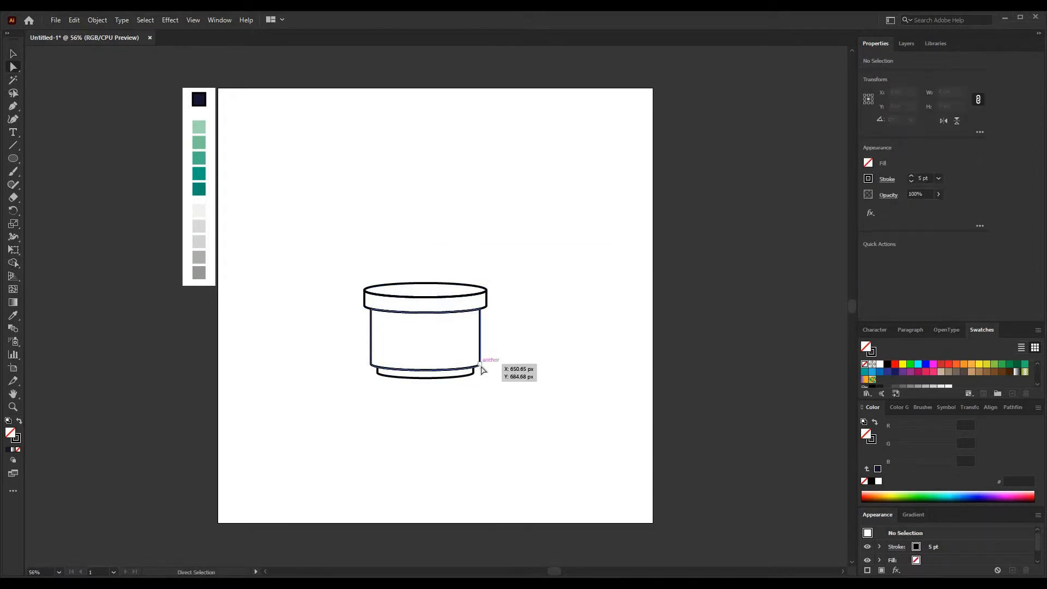
Duplicate the rim's top ellipse slightly lower and trim the part outside the opening with the Shape Builder to form the inner rim line.
{"action": "key", "text": "ctrl+shift+F9"}
{"action": "left_click", "coordinate": [444, 286]}
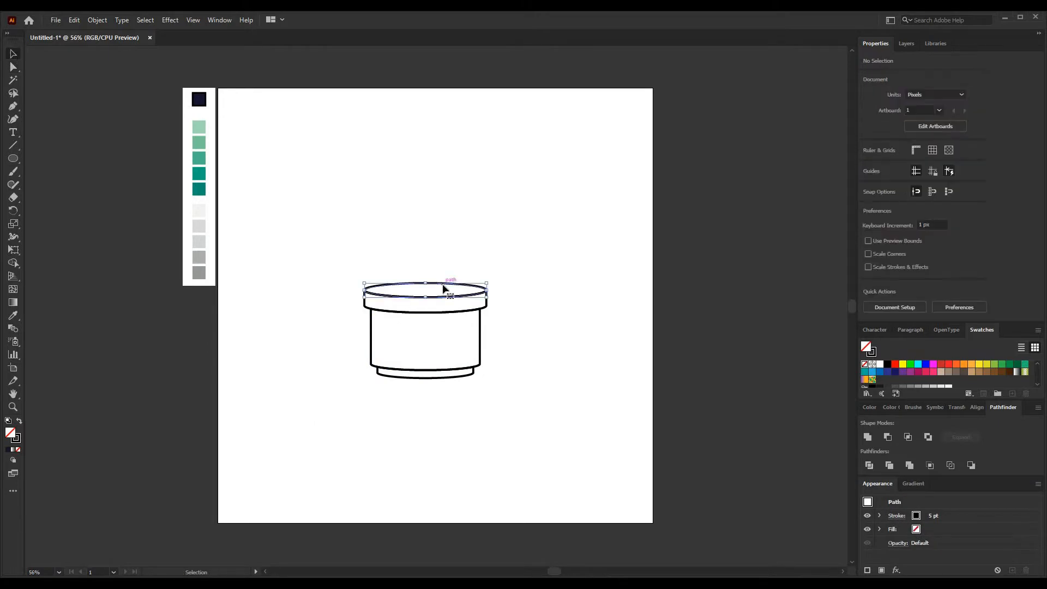
{"action": "mouse_move", "coordinate": [468, 285]}
{"action": "left_mouse_down"}
{"action": "mouse_move", "coordinate": [473, 291]}
{"action": "mouse_move", "coordinate": [448, 289]}
{"action": "left_mouse_up"}
{"action": "left_click", "coordinate": [449, 289], "text": "shift"}
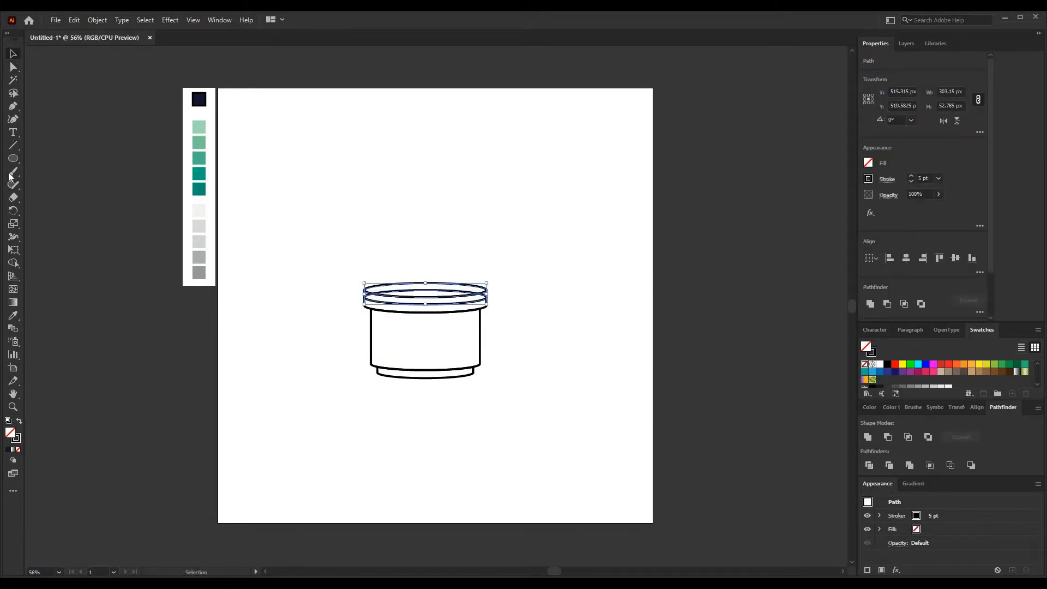
{"action": "left_click", "coordinate": [13, 263]}
{"action": "left_click", "coordinate": [439, 300]}
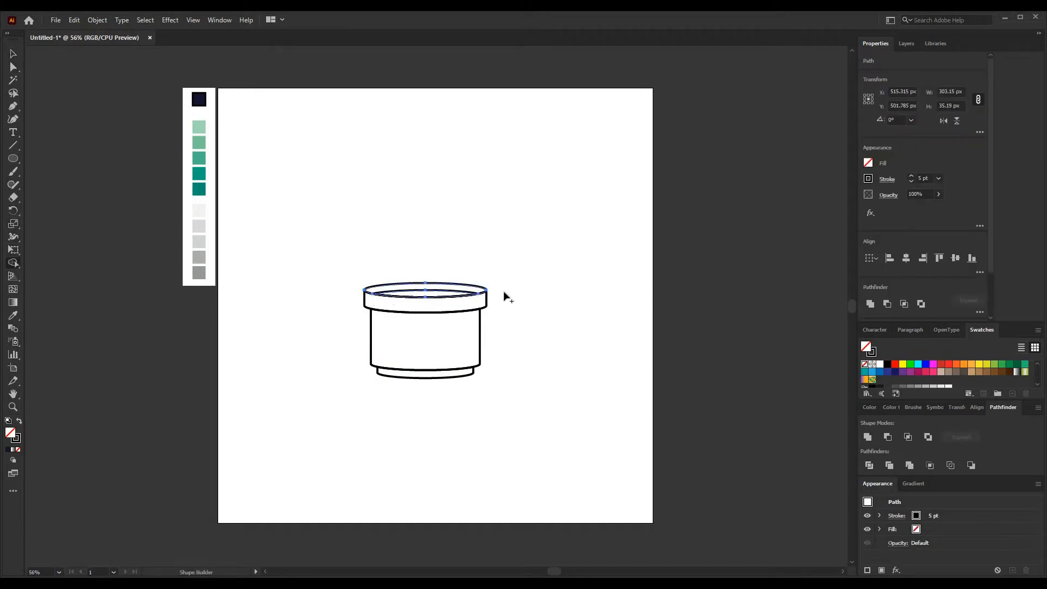
{"action": "key", "text": "v"}
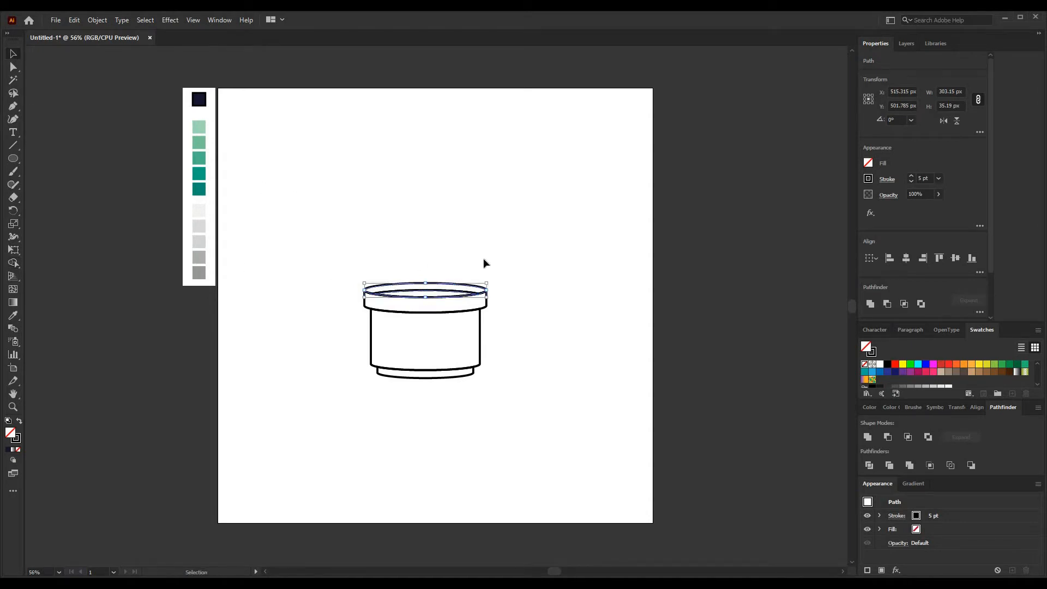
{"action": "left_click", "coordinate": [510, 281]}
Add anchor points near both ends of the rim's lower edge with the Pen tool.
{"action": "left_click", "coordinate": [421, 312]}
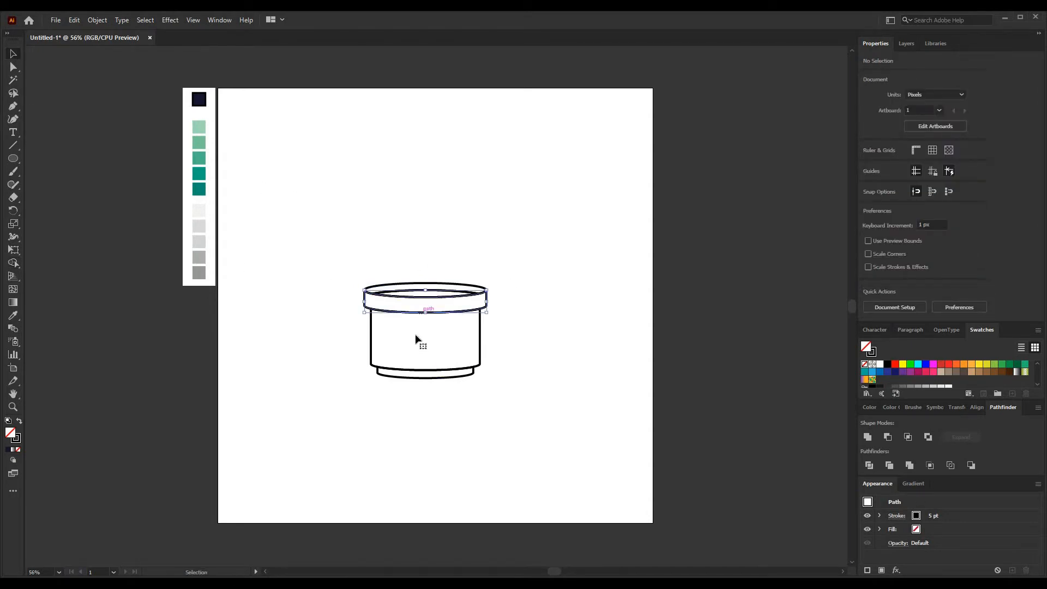
{"action": "key", "text": "p"}
{"action": "left_click", "coordinate": [387, 311]}
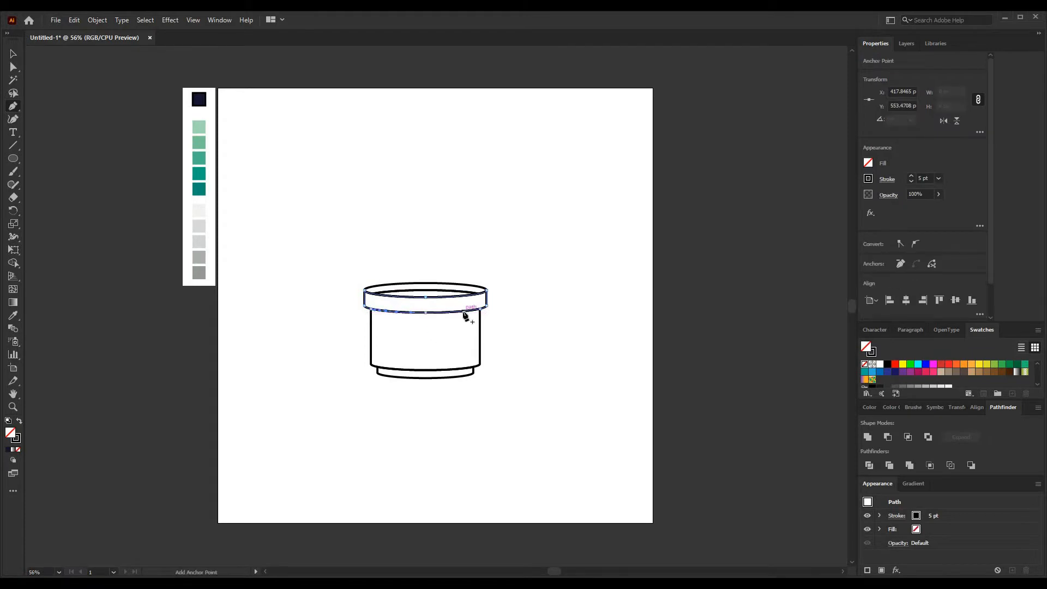
Delete the centre anchor points of the rim's lower edge and the body's top edge, leaving a short line at each side.
{"action": "left_click", "coordinate": [13, 66]}
{"action": "left_click", "coordinate": [431, 312]}
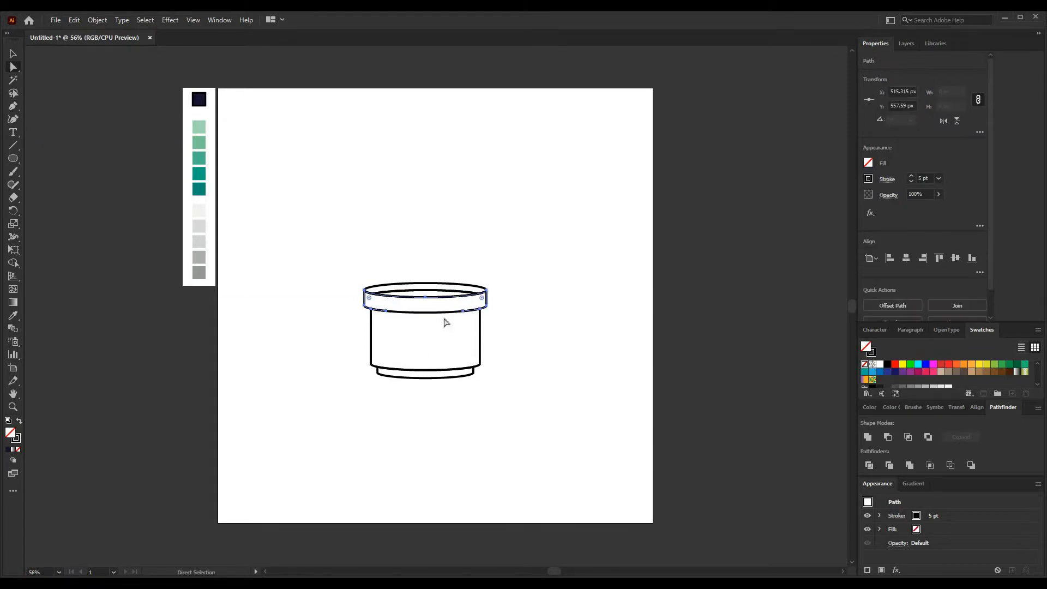
{"action": "left_click", "coordinate": [427, 311]}
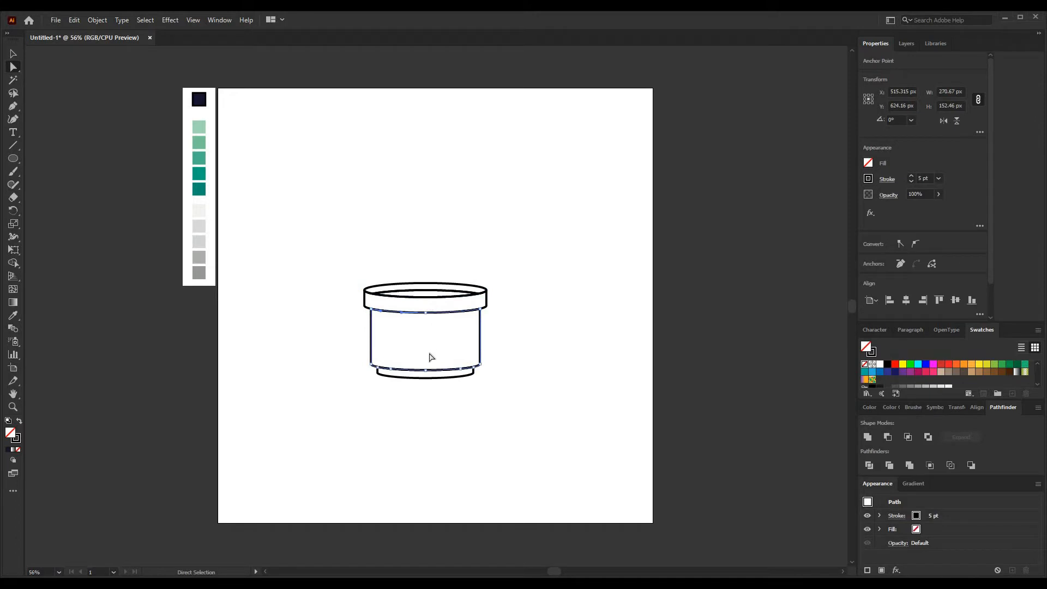
{"action": "left_click", "coordinate": [13, 54]}
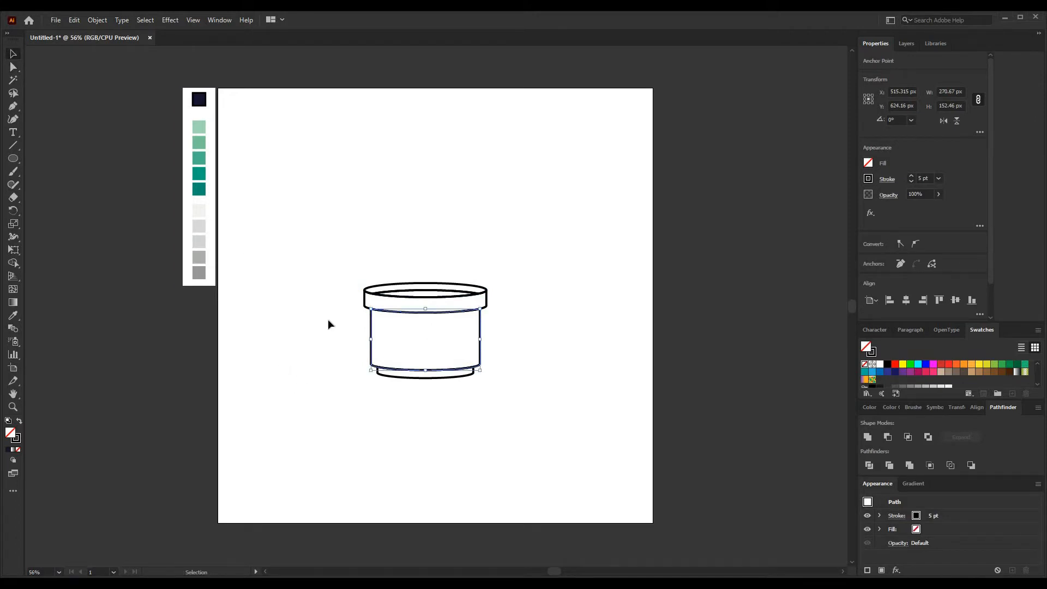
{"action": "left_click", "coordinate": [375, 343]}
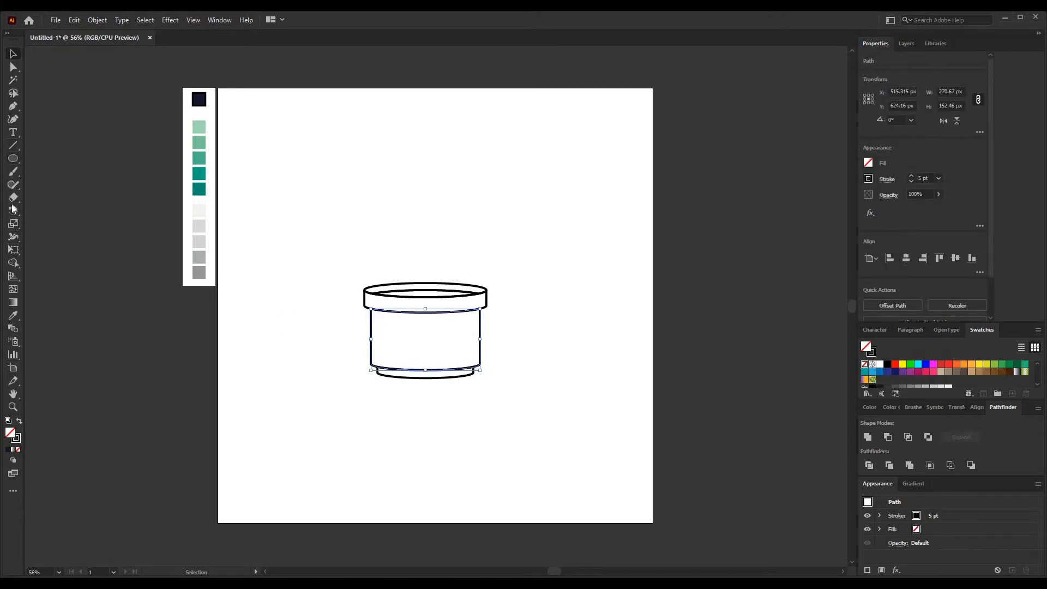
{"action": "left_click", "coordinate": [13, 107]}
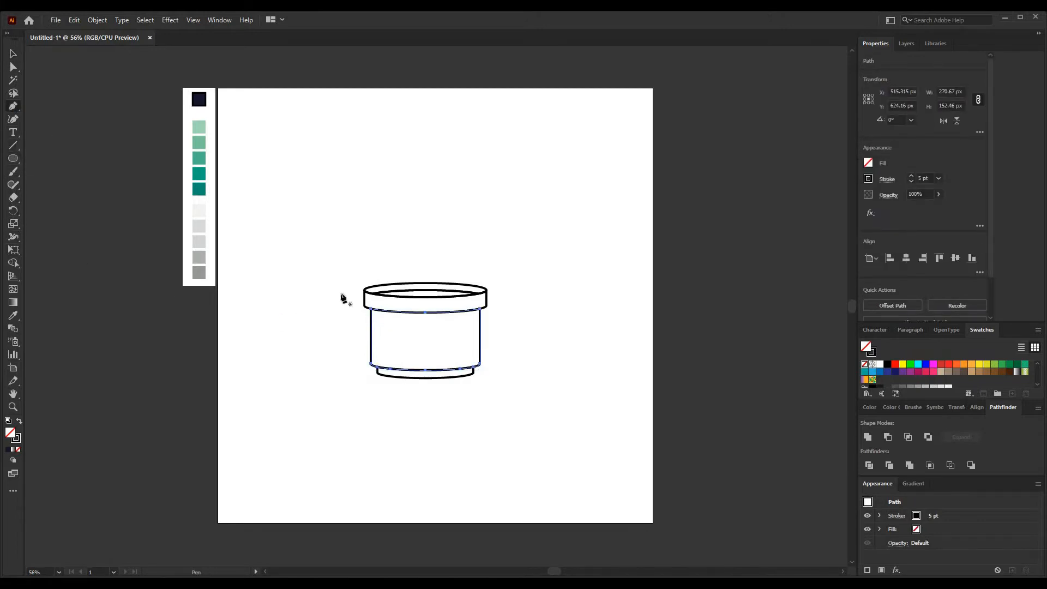
{"action": "left_click", "coordinate": [386, 321], "text": "ctrl"}
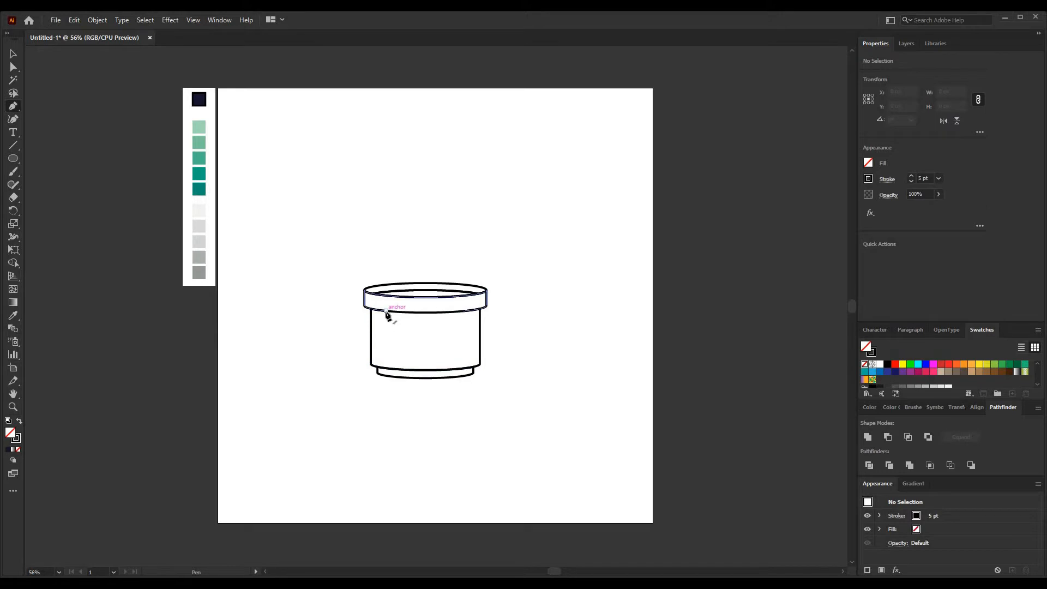
{"action": "left_click", "coordinate": [407, 335], "text": "ctrl"}
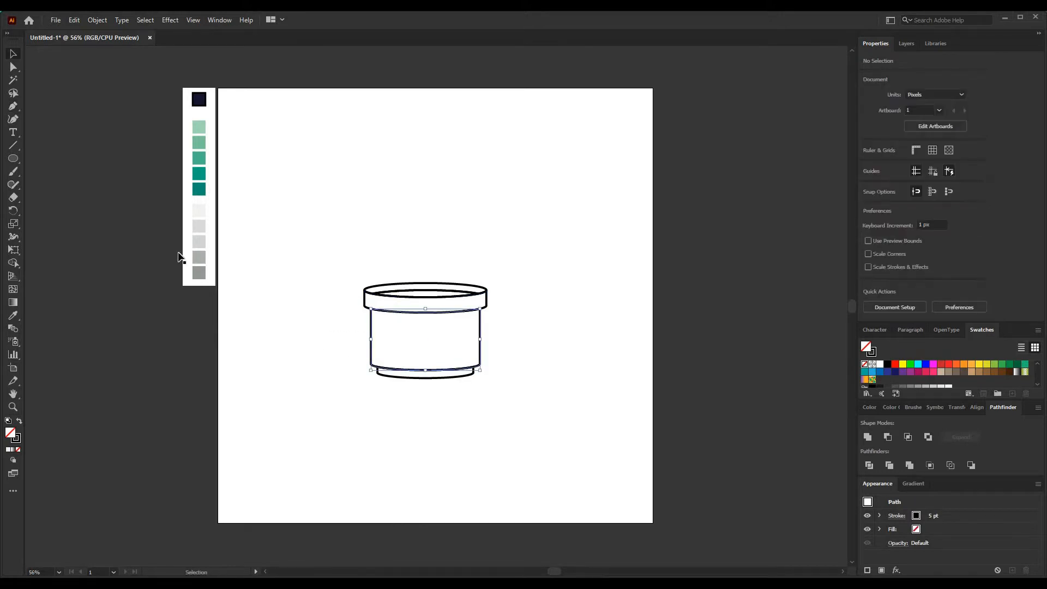
{"action": "left_click", "coordinate": [425, 313]}
{"action": "key", "text": "Delete"}
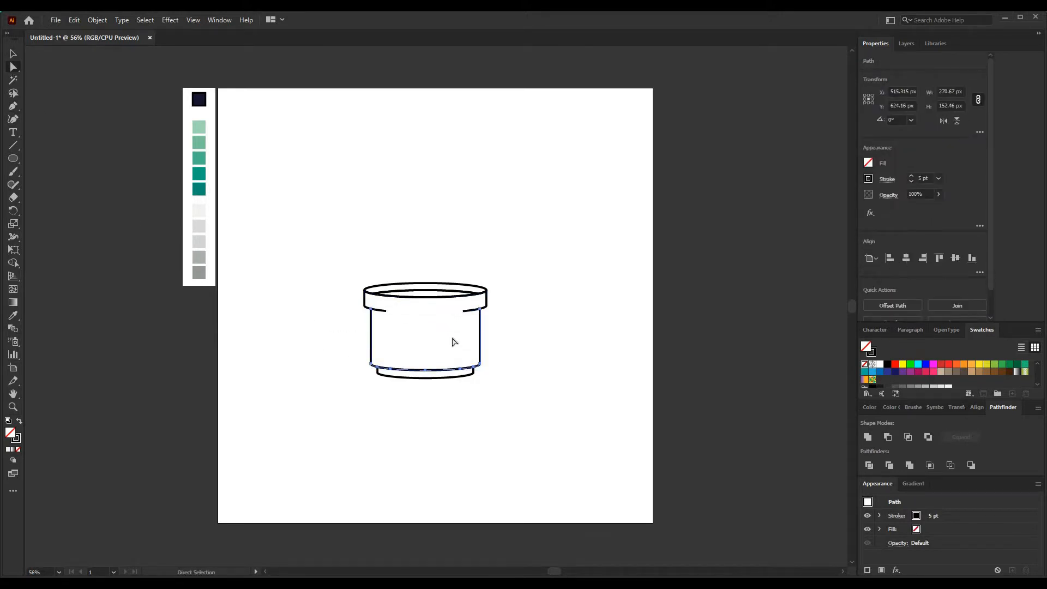
{"action": "left_click", "coordinate": [457, 324]}
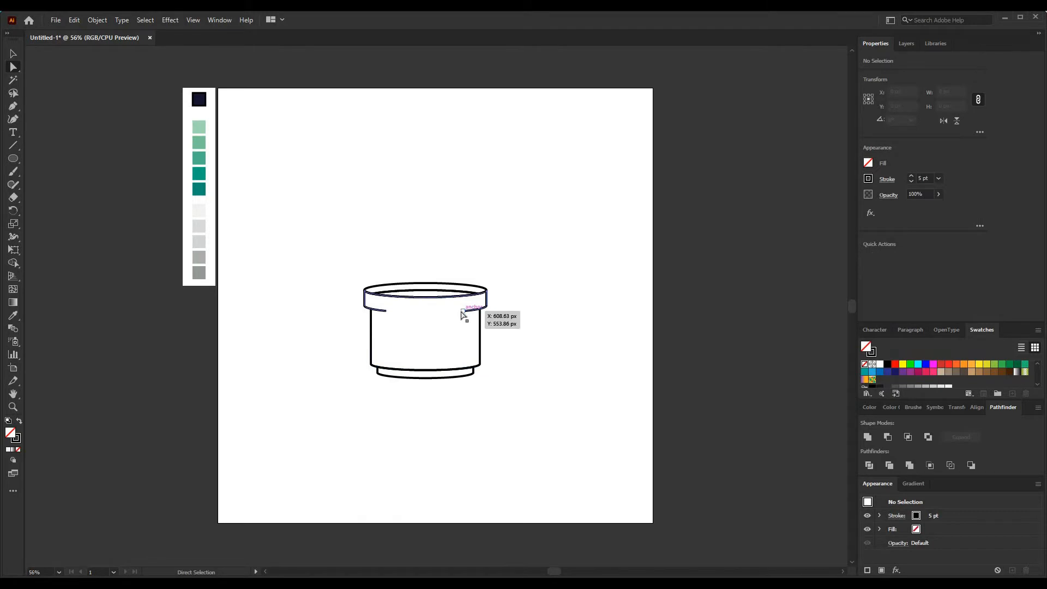
Taper both open ends of the rim's lower edge with the Width tool.
{"action": "key", "text": "ctrl+="}
{"action": "key", "text": "v"}
{"action": "left_click", "coordinate": [352, 297]}
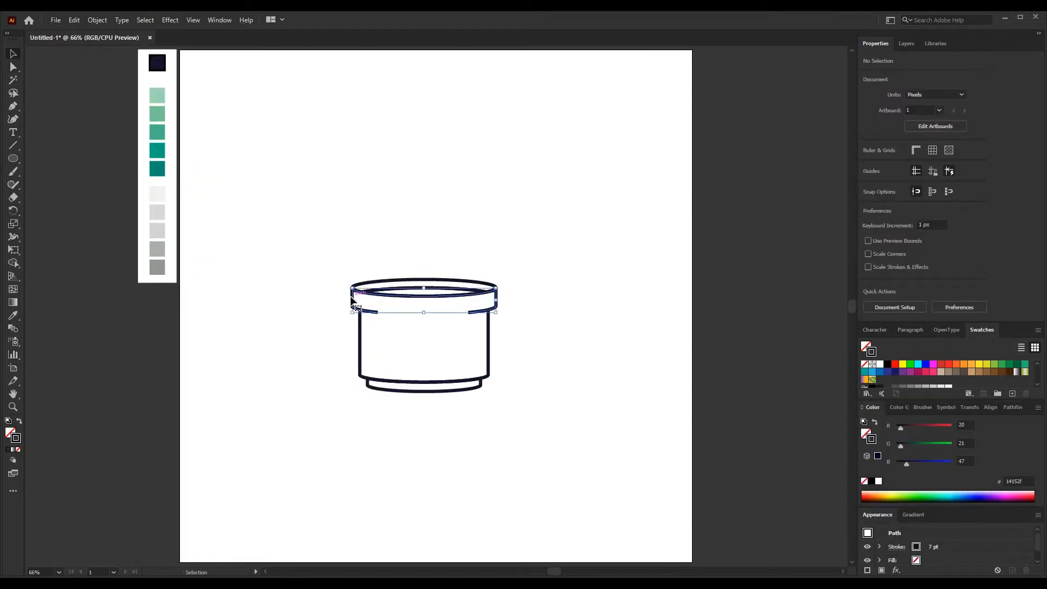
{"action": "left_click", "coordinate": [15, 238]}
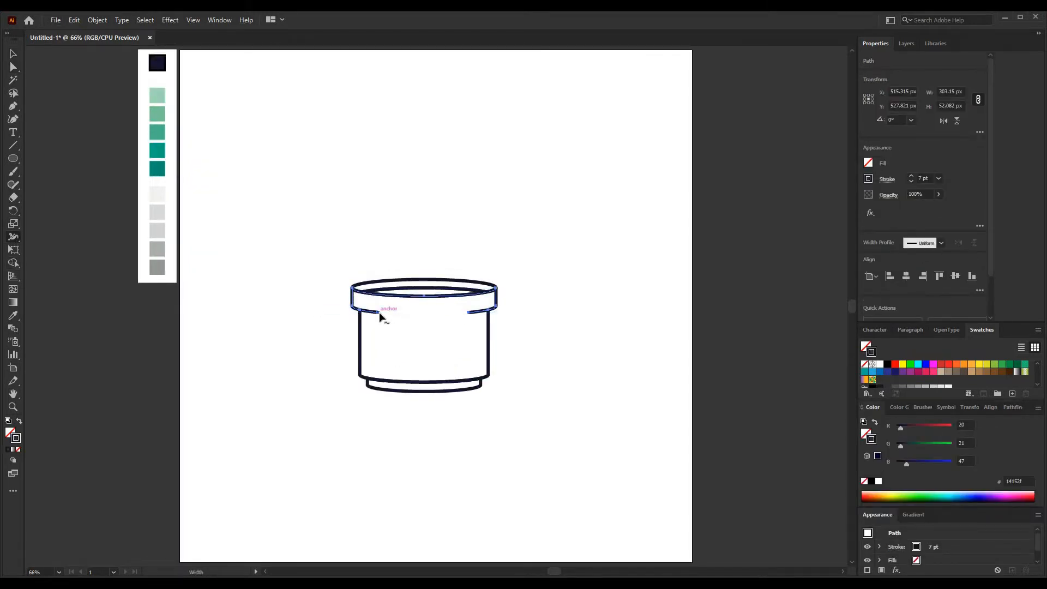
{"action": "mouse_move", "coordinate": [378, 312]}
{"action": "left_mouse_down"}
{"action": "mouse_move", "coordinate": [377, 321]}
{"action": "mouse_move", "coordinate": [377, 310]}
{"action": "left_mouse_up"}
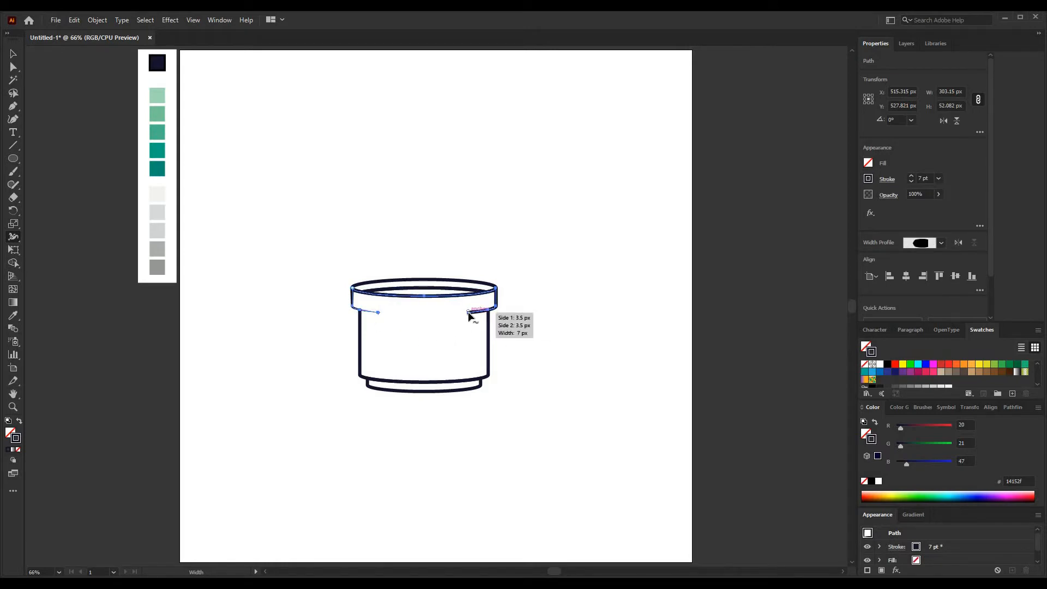
{"action": "left_click_drag", "start_coordinate": [469, 316], "coordinate": [469, 311]}
{"action": "key", "text": "v"}
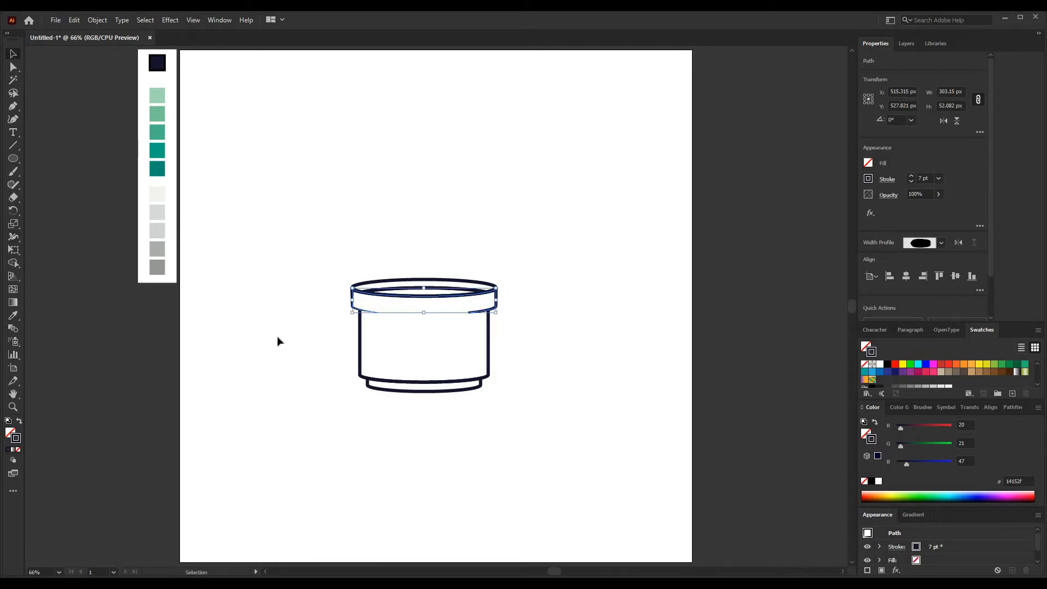
Refine the taper at the right open end of the rim's lower edge with the Width tool.
{"action": "left_click", "coordinate": [278, 337]}
{"action": "key", "text": "shift+w"}
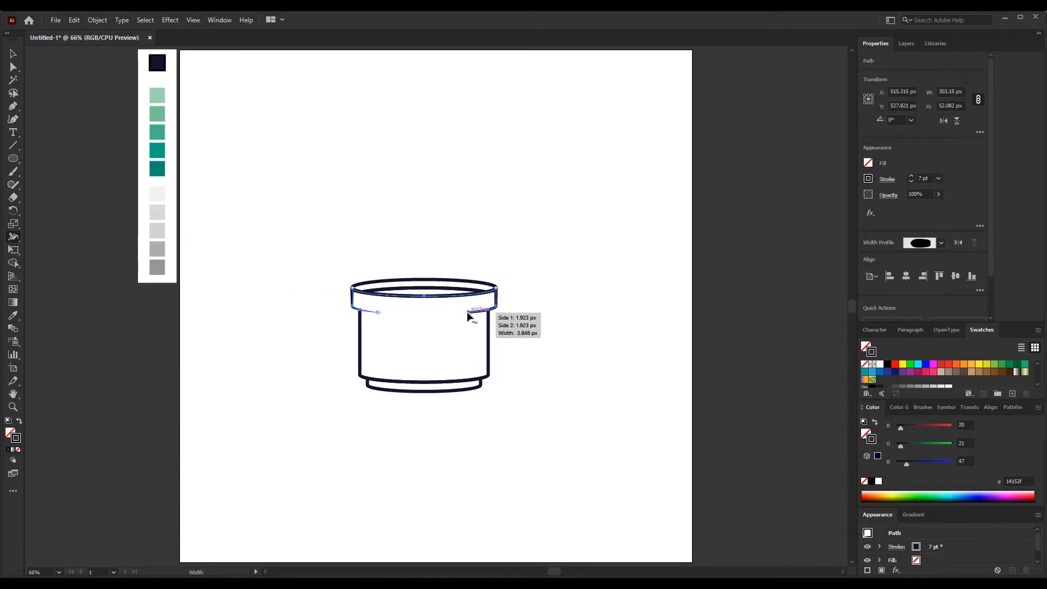
{"action": "key", "text": "v"}
{"action": "left_click", "coordinate": [396, 192]}
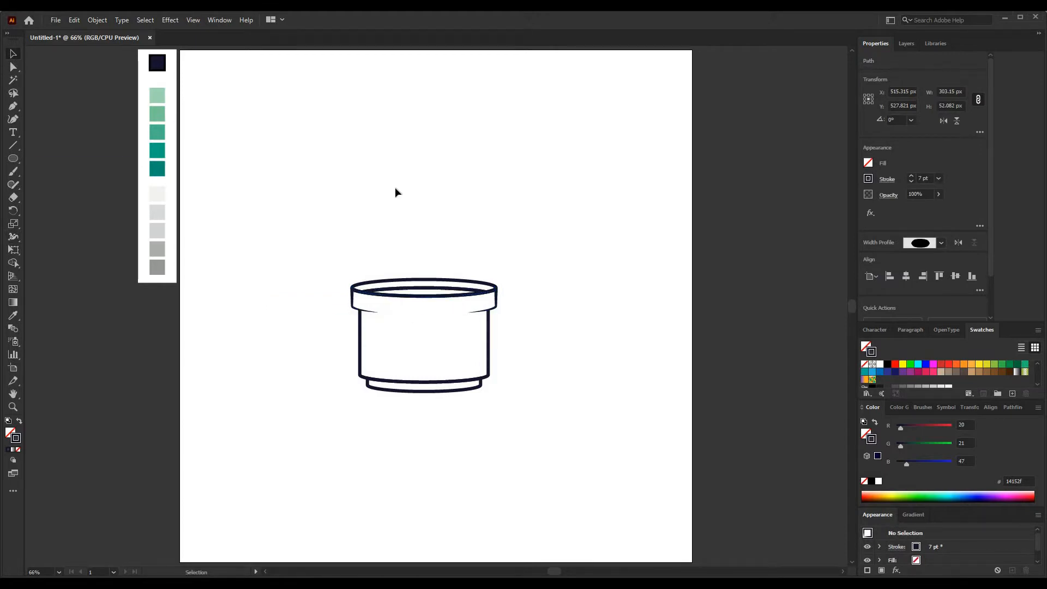
Delete the centre anchor points where the body meets the base, leaving a short line at each side.
{"action": "left_click", "coordinate": [360, 345]}
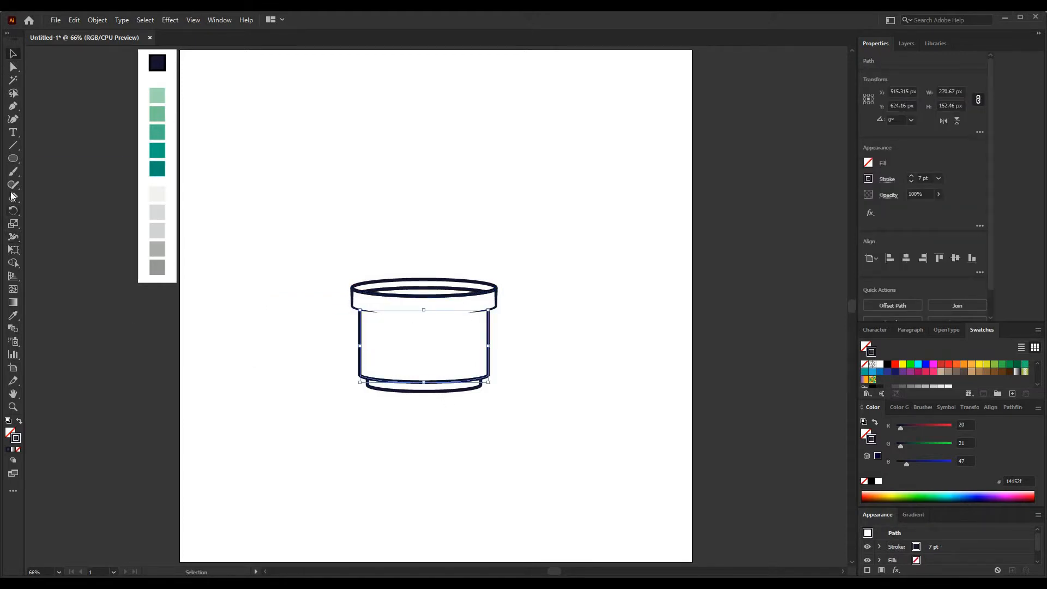
{"action": "key", "text": "a"}
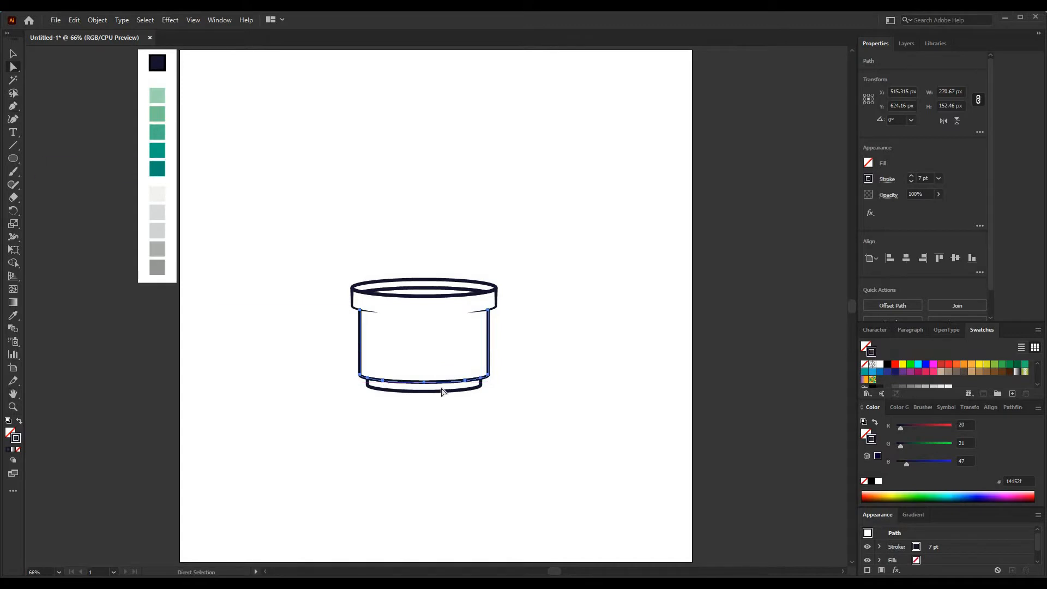
{"action": "left_click", "coordinate": [432, 406]}
{"action": "left_click", "coordinate": [426, 385]}
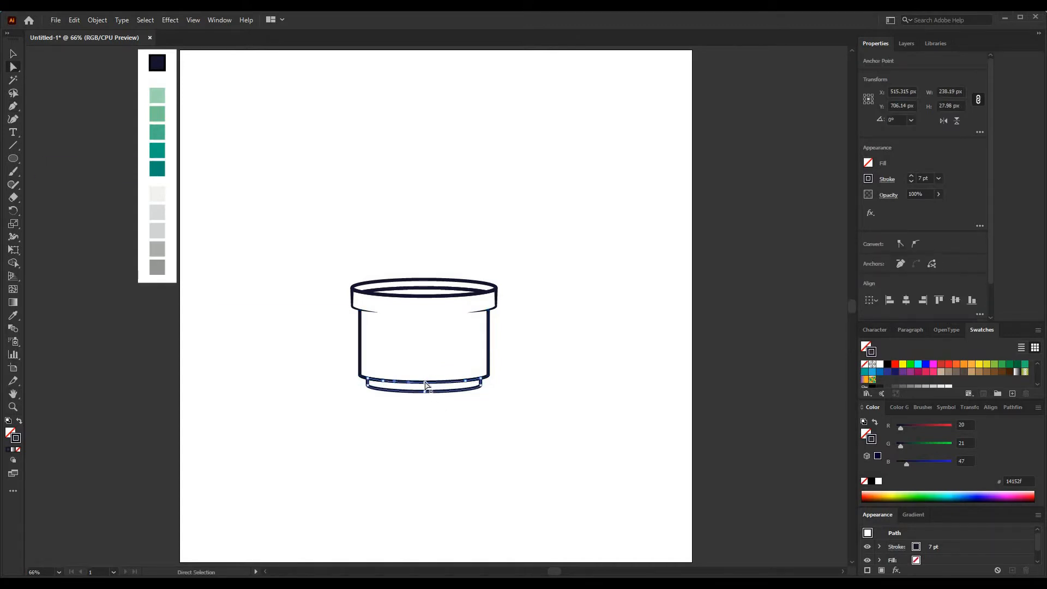
{"action": "key", "text": "Delete"}
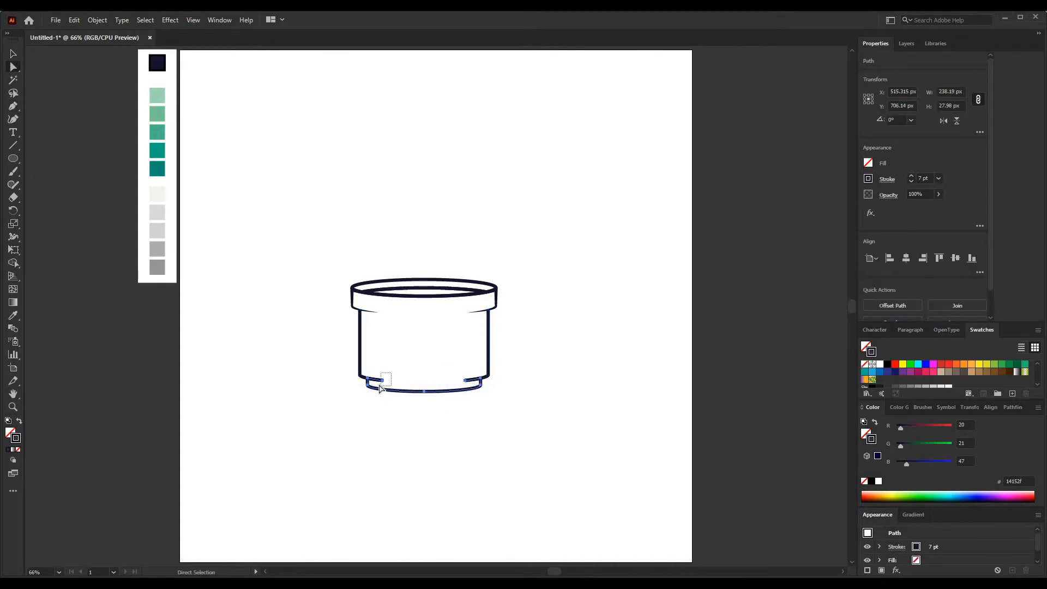
{"action": "left_click_drag", "start_coordinate": [380, 388], "coordinate": [380, 388]}
Taper the open ends of the base outline with the Width tool.
{"action": "left_click", "coordinate": [14, 237]}
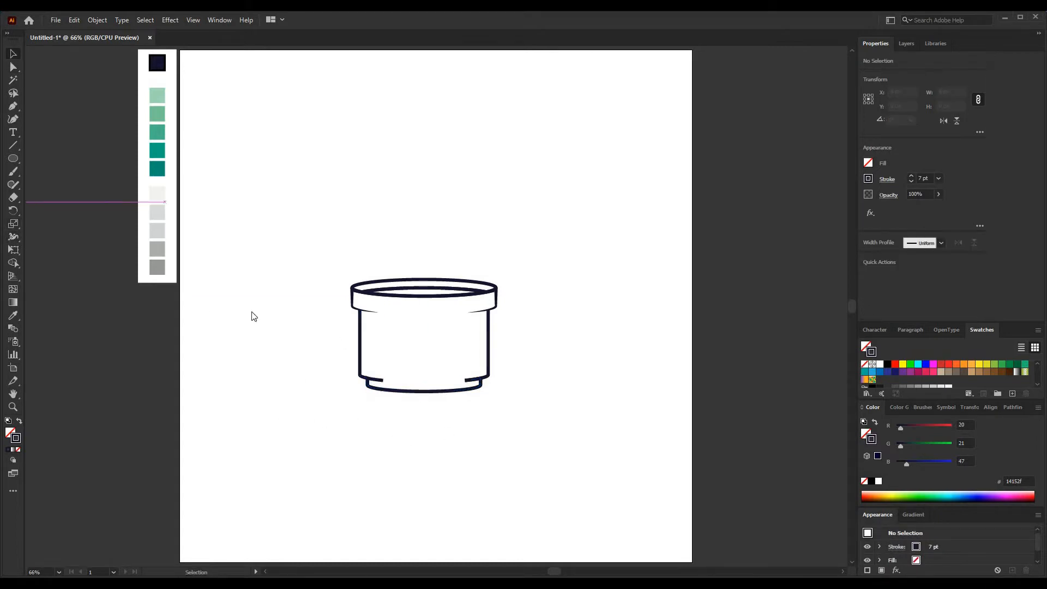
{"action": "key", "text": "v"}
{"action": "left_click", "coordinate": [376, 384]}
{"action": "key", "text": "shift+w"}
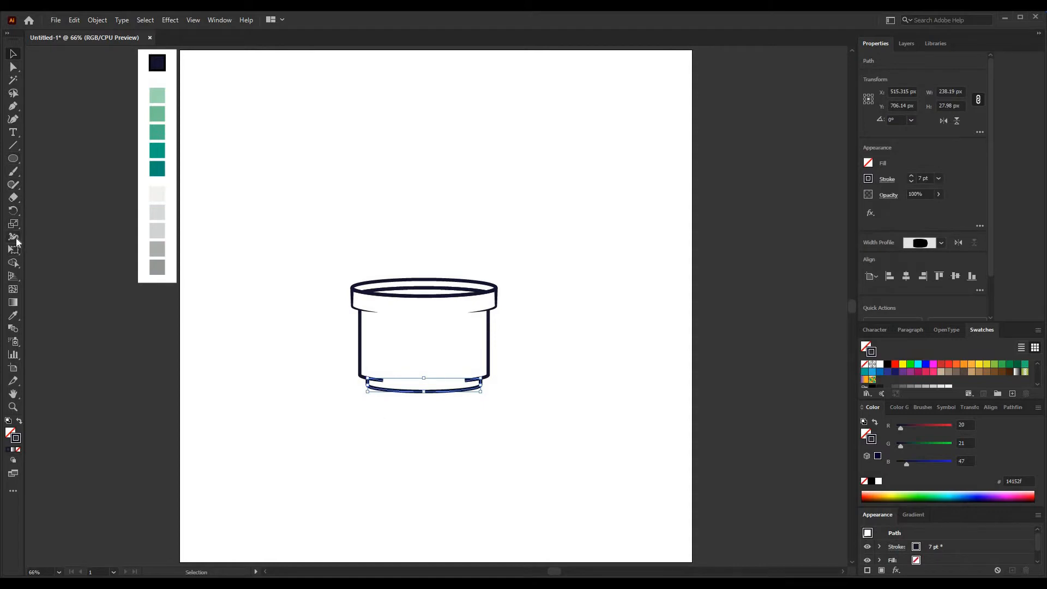
{"action": "key", "text": "v"}
{"action": "key", "text": "shift+w"}
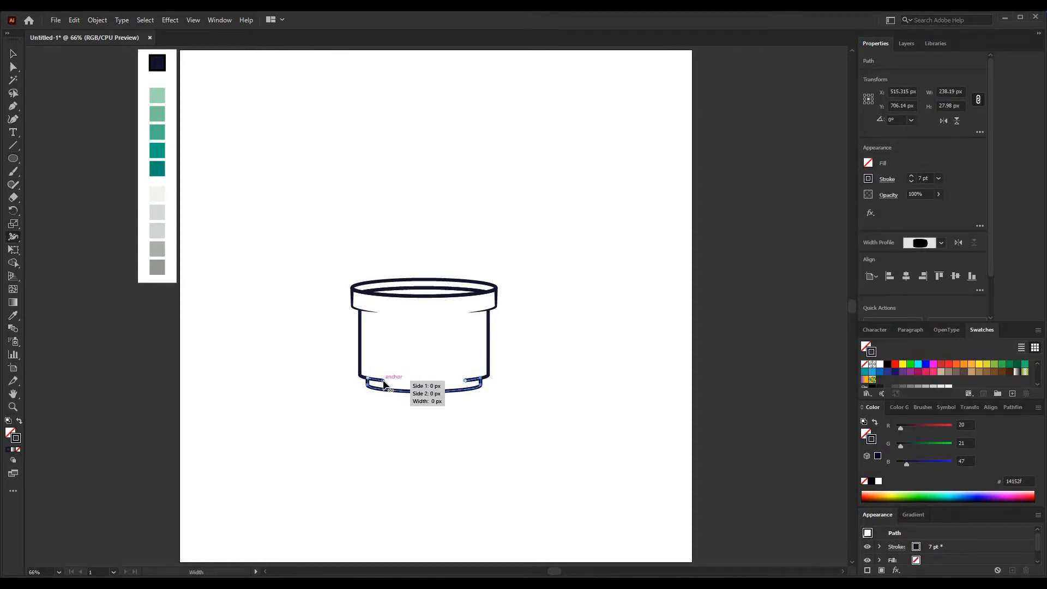
{"action": "key", "text": "ctrl+shift+a"}
Taper the open ends of the body's lower edge on both sides with the Width tool.
{"action": "left_click", "coordinate": [13, 66]}
{"action": "left_click", "coordinate": [362, 355]}
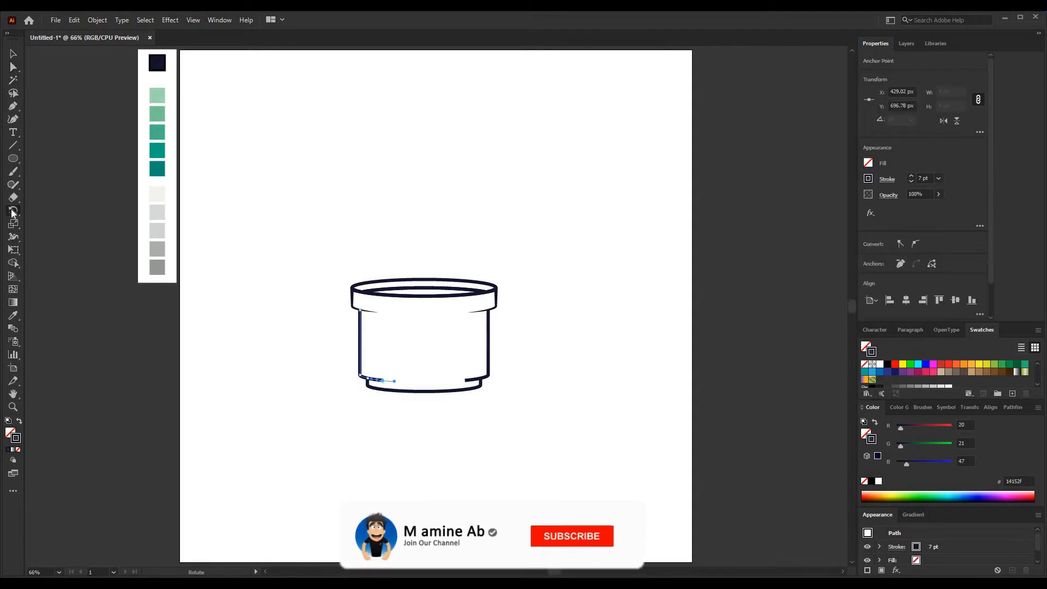
{"action": "key", "text": "shift+w"}
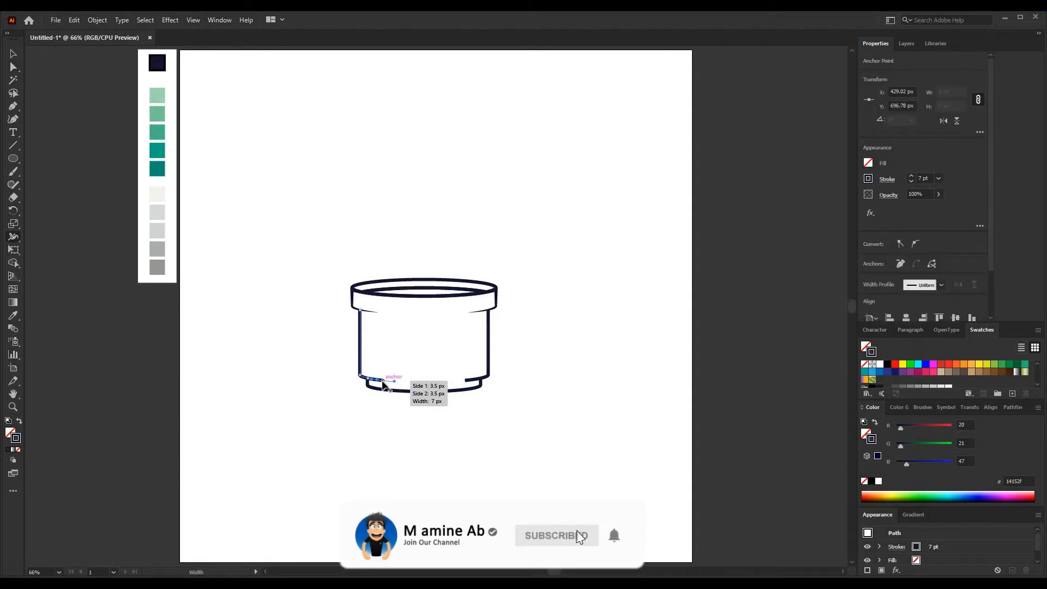
{"action": "left_click_drag", "start_coordinate": [383, 381], "coordinate": [384, 384]}
{"action": "left_click", "coordinate": [465, 381], "text": "ctrl"}
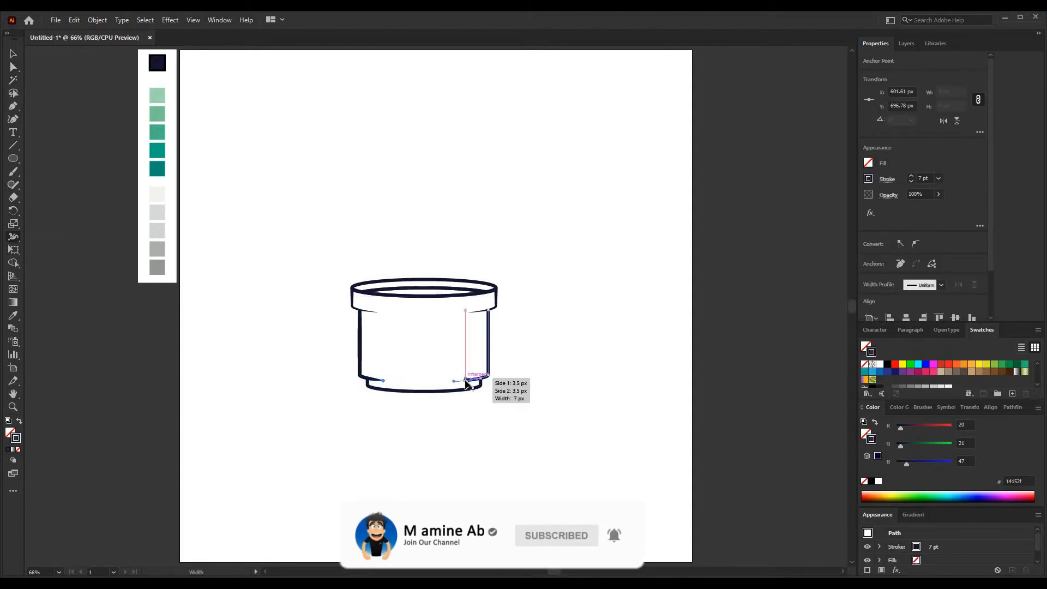
{"action": "left_click_drag", "start_coordinate": [465, 380], "coordinate": [465, 383]}
{"action": "key", "text": "v"}
{"action": "left_click", "coordinate": [116, 164]}
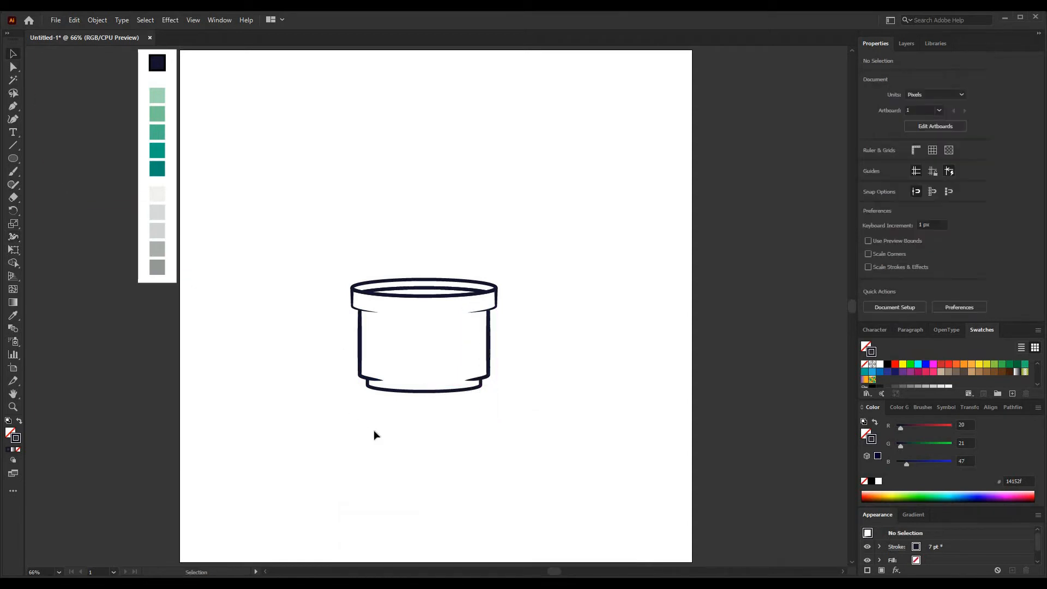
Draw a tall ellipse about 238 by 455 px, centred over the pot and overlapping its upper part.
{"action": "left_click", "coordinate": [13, 159]}
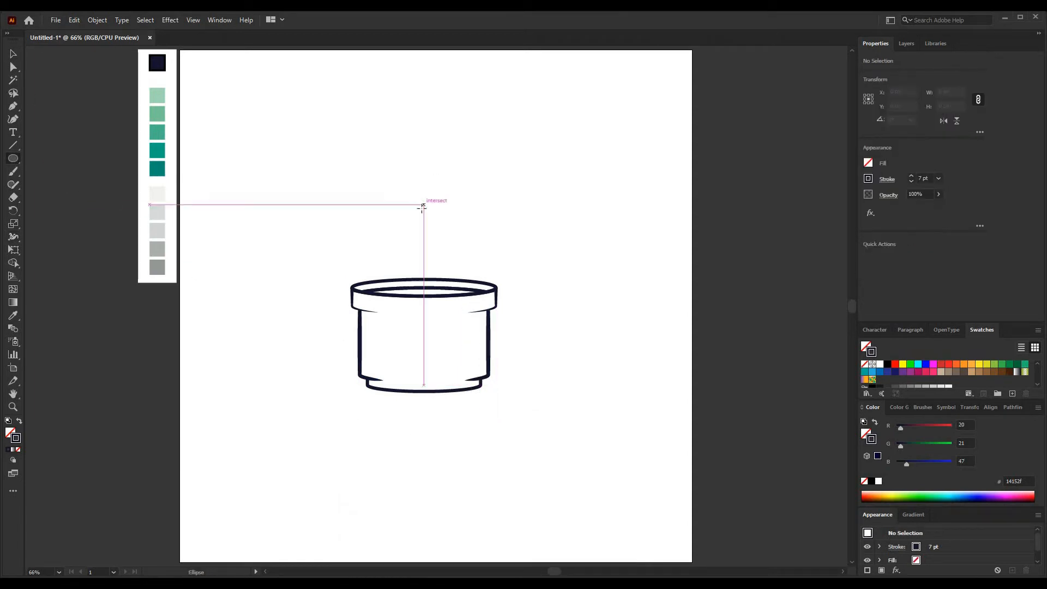
{"action": "left_click_drag", "start_coordinate": [423, 223], "coordinate": [479, 331]}
{"action": "key", "text": "v"}
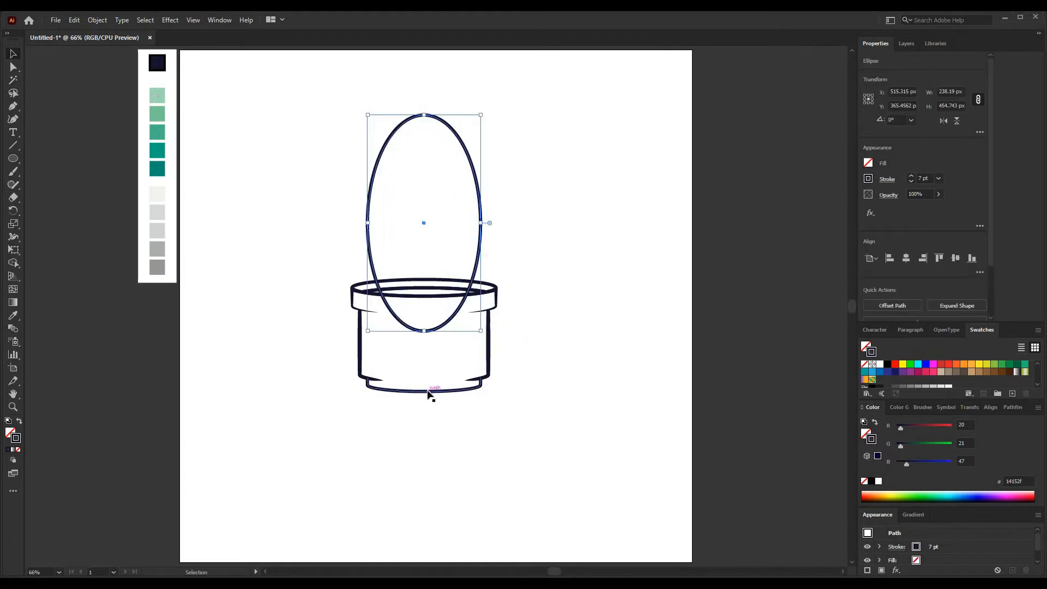
{"action": "left_click", "coordinate": [486, 229]}
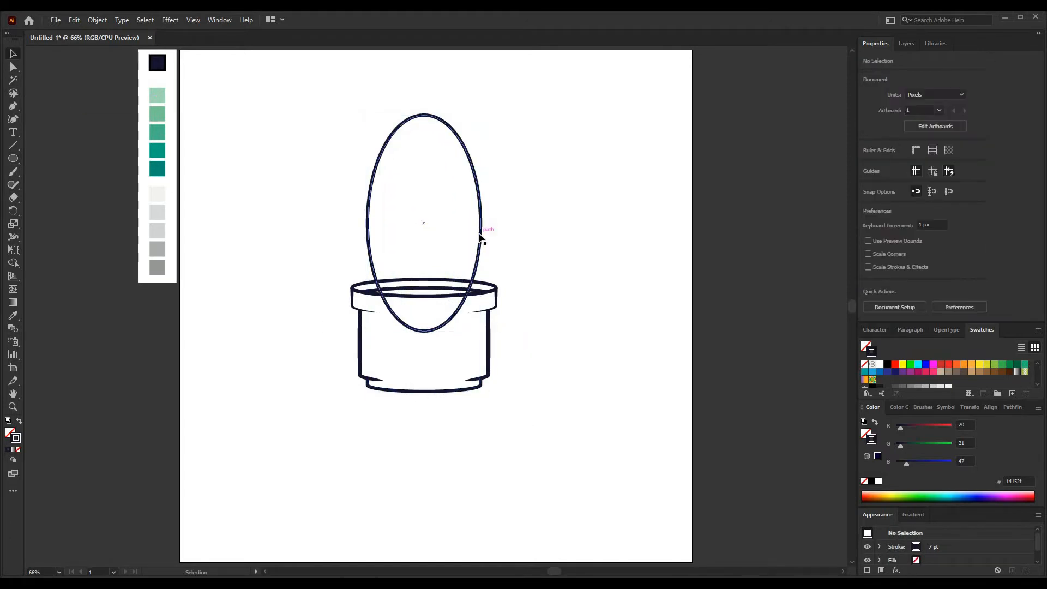
Duplicate the tall ellipse in place and narrow the copies about their centre to about 162 px and 68 px wide.
{"action": "key", "text": "F7"}
{"action": "left_click", "coordinate": [480, 237]}
{"action": "key", "text": "a"}
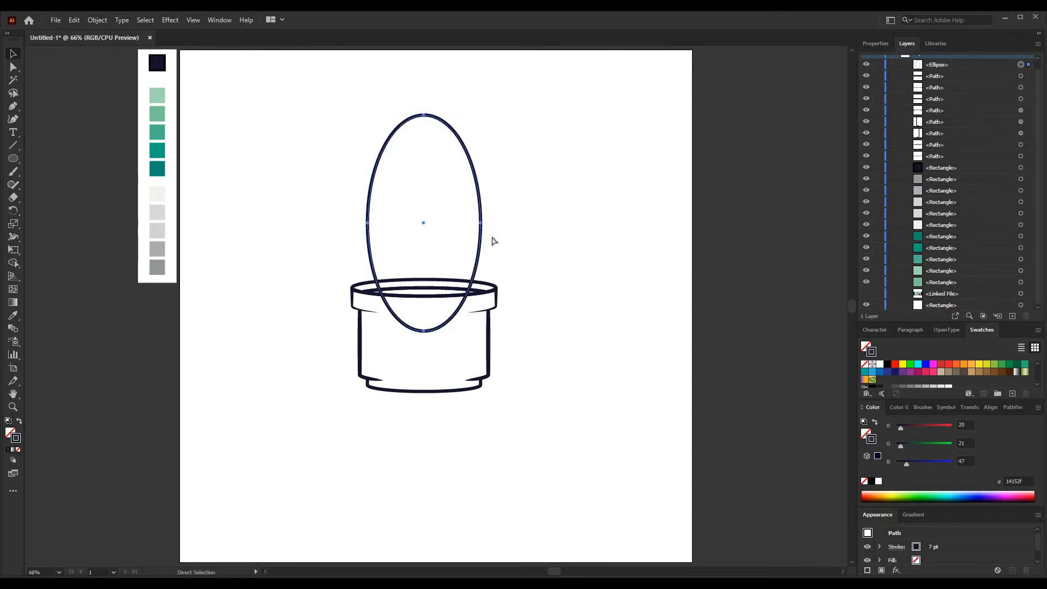
{"action": "key", "text": "ctrl+c"}
{"action": "key", "text": "ctrl+f"}
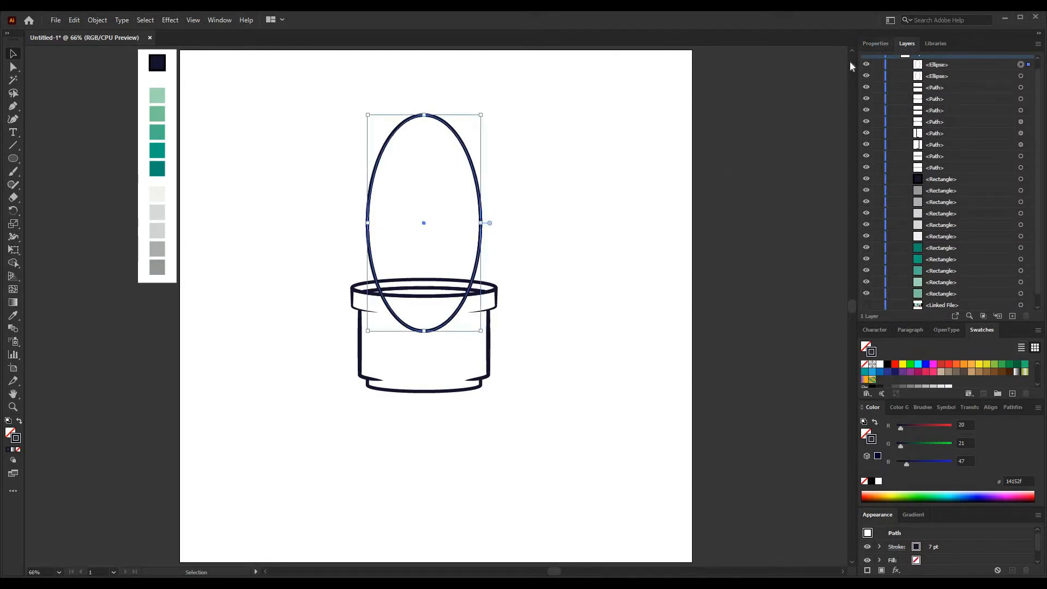
{"action": "key", "text": "F7"}
{"action": "mouse_move", "coordinate": [482, 223]}
{"action": "left_mouse_down"}
{"action": "mouse_move", "coordinate": [440, 223]}
{"action": "mouse_move", "coordinate": [463, 223]}
{"action": "left_mouse_up"}
{"action": "left_click", "coordinate": [592, 209]}
{"action": "left_click", "coordinate": [445, 238]}
Split the two inner ellipses into halves at their top and bottom anchor points with the Scissors tool.
{"action": "left_click", "coordinate": [466, 223]}
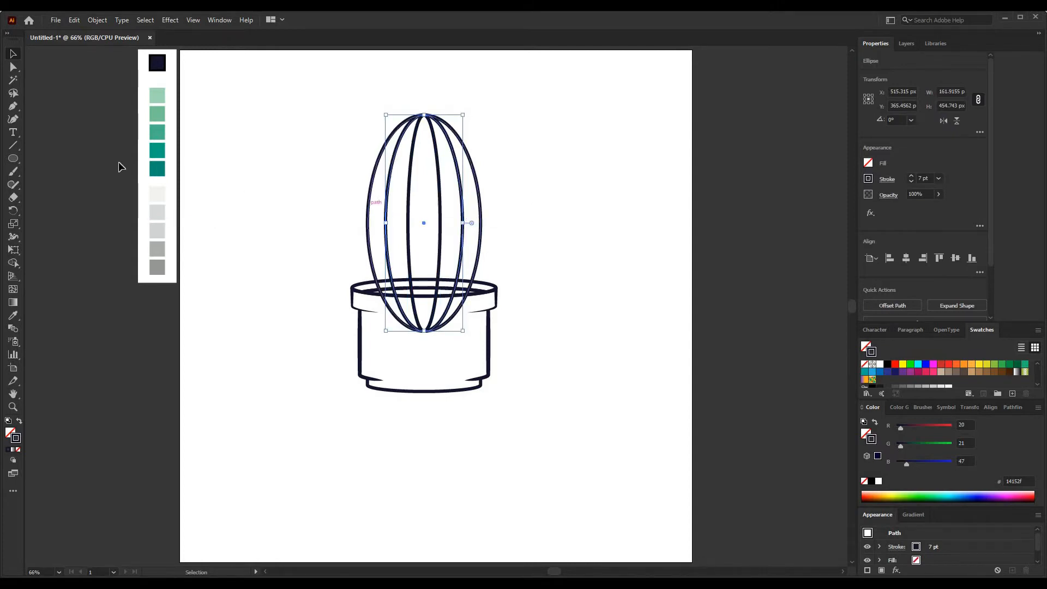
{"action": "left_click_drag", "start_coordinate": [14, 201], "coordinate": [60, 212]}
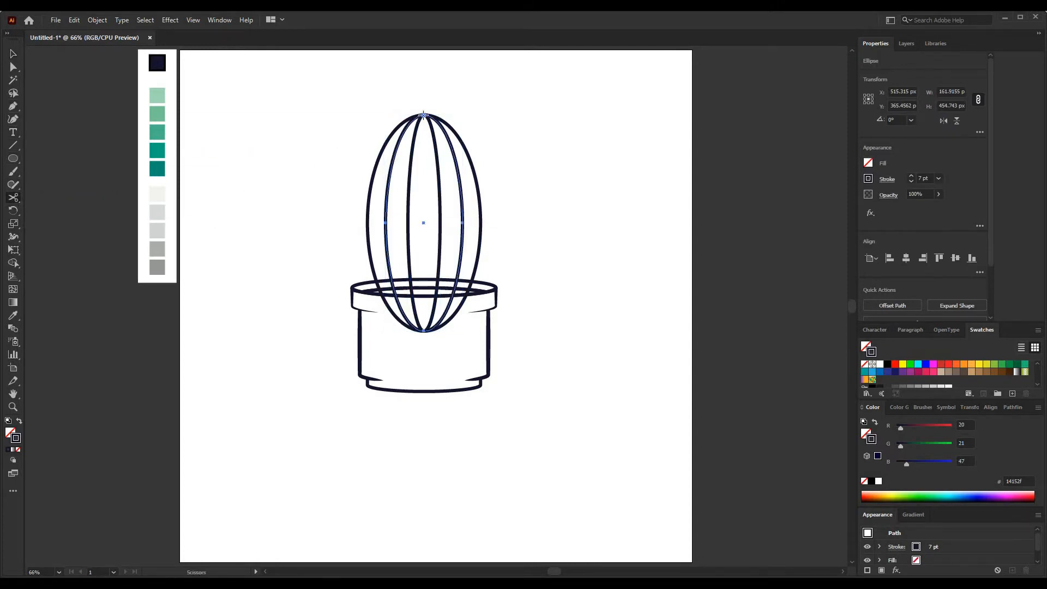
{"action": "left_click", "coordinate": [423, 330]}
{"action": "key", "text": "ctrl+z"}
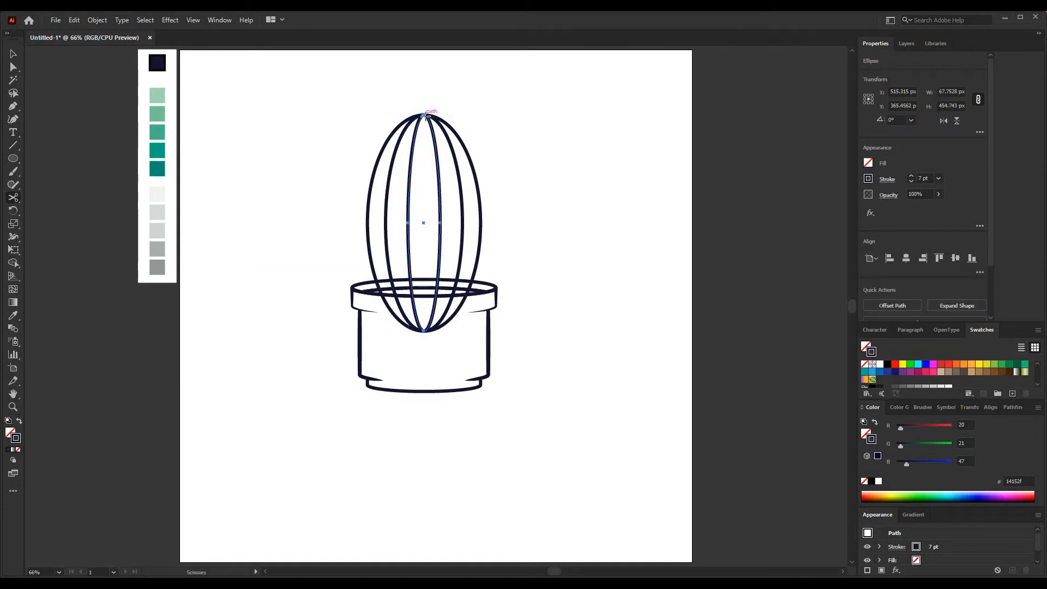
{"action": "left_click", "coordinate": [426, 116]}
{"action": "left_click", "coordinate": [423, 330]}
{"action": "key", "text": "v"}
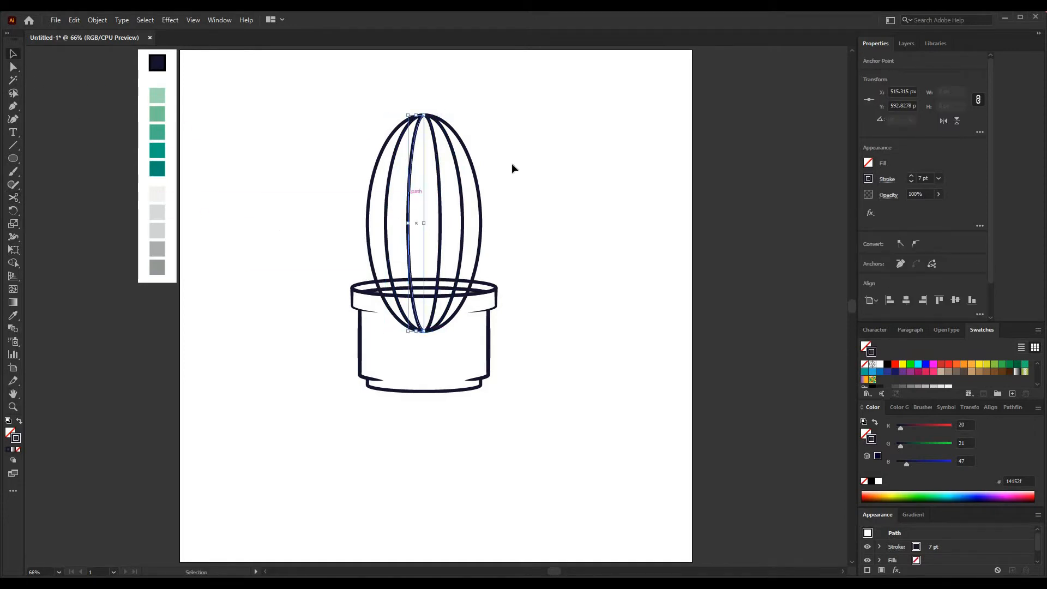
Apply the lens-shaped width profile to the four inner arcs of the cactus.
{"action": "left_click", "coordinate": [464, 210]}
{"action": "left_click", "coordinate": [886, 179]}
{"action": "left_click", "coordinate": [838, 351]}
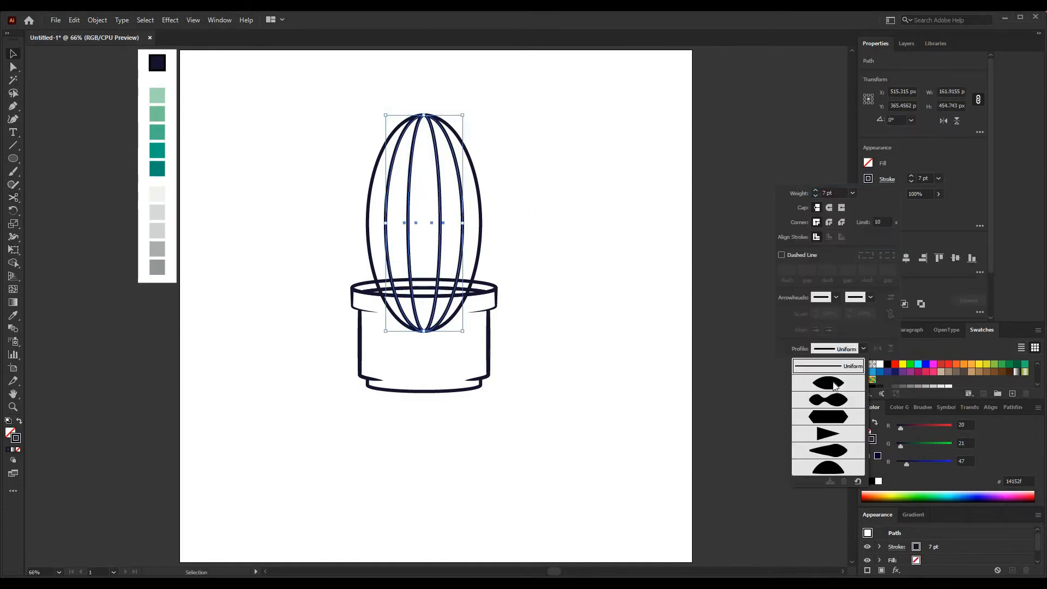
{"action": "left_click", "coordinate": [836, 387]}
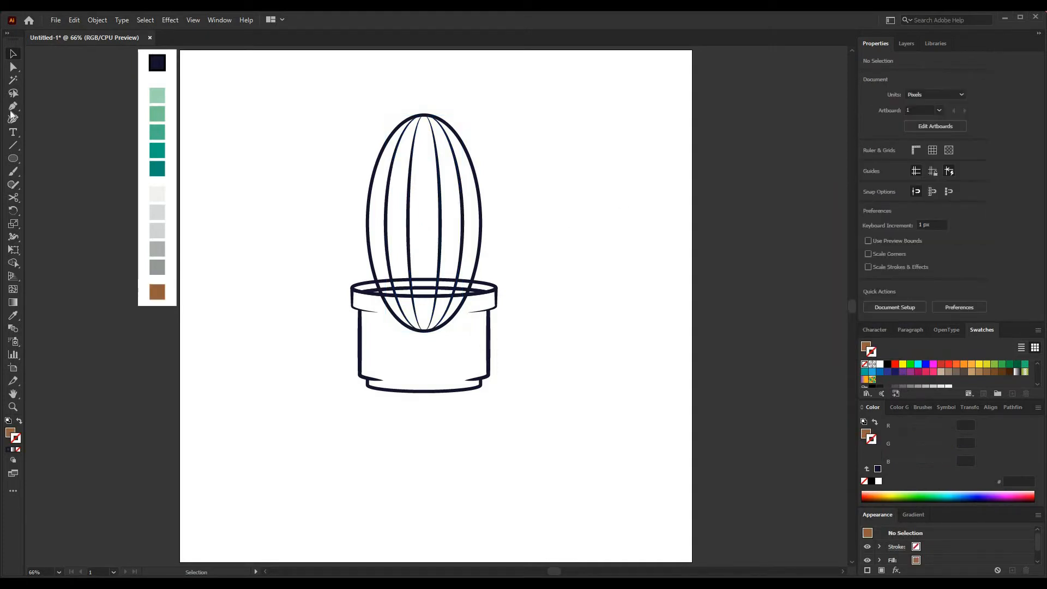
Draw a small V-shaped spine about 20 by 11 px beside the cactus and copy the cactus outline's stroke onto it.
{"action": "key", "text": "p"}
{"action": "left_click_drag", "start_coordinate": [523, 187], "coordinate": [533, 187]}
{"action": "key", "text": "i"}
{"action": "left_click", "coordinate": [468, 237]}
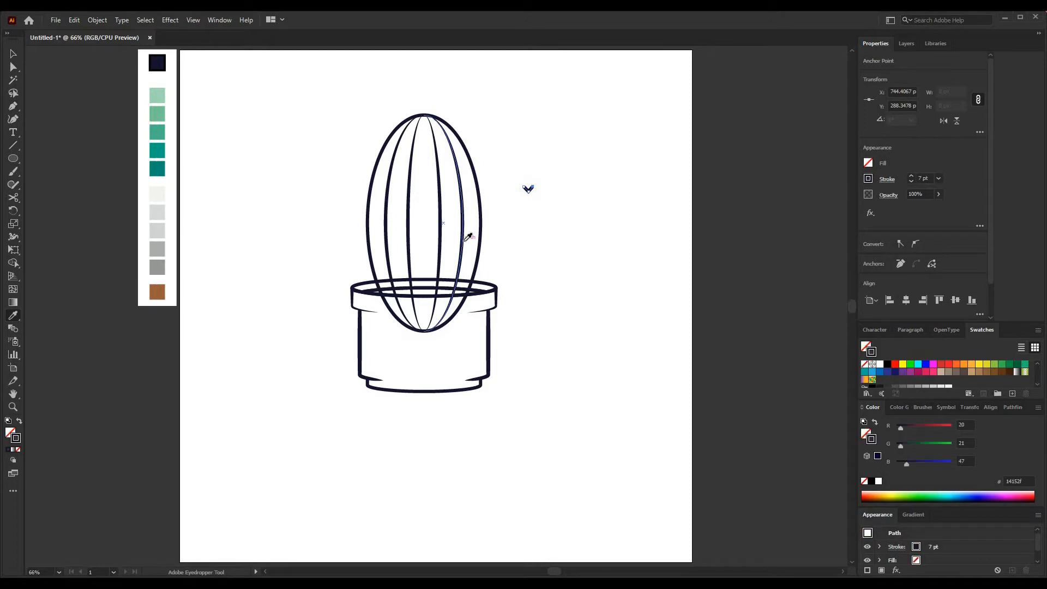
{"action": "key", "text": "v"}
{"action": "left_click", "coordinate": [581, 251]}
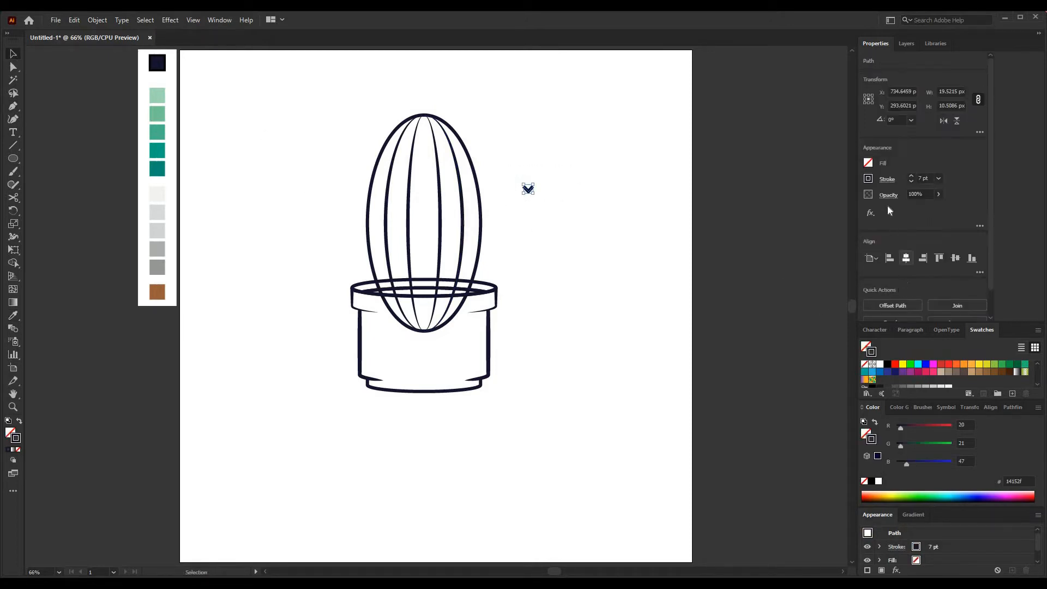
Give the spine the lens-shaped width profile and place it on the cactus tip, leaving a rotated copy beside the cactus.
{"action": "left_click", "coordinate": [887, 178]}
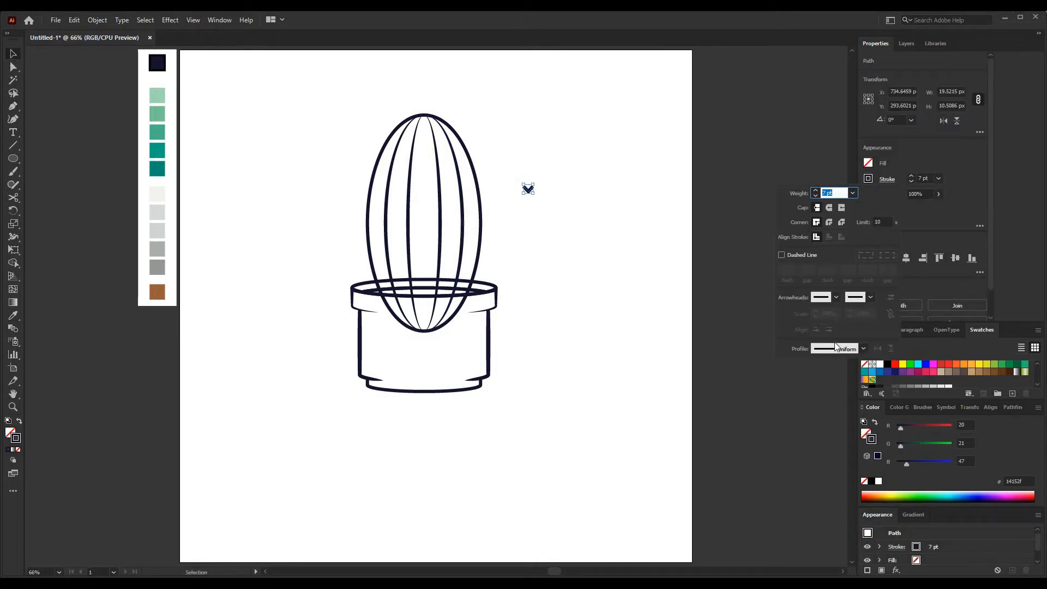
{"action": "mouse_move", "coordinate": [535, 190]}
{"action": "left_mouse_down"}
{"action": "mouse_move", "coordinate": [434, 98]}
{"action": "mouse_move", "coordinate": [431, 113]}
{"action": "mouse_move", "coordinate": [432, 103]}
{"action": "mouse_move", "coordinate": [537, 141]}
{"action": "mouse_move", "coordinate": [547, 156]}
{"action": "mouse_move", "coordinate": [473, 137]}
{"action": "left_mouse_up"}
{"action": "left_click", "coordinate": [465, 96]}
{"action": "left_click", "coordinate": [427, 110]}
{"action": "left_click", "coordinate": [552, 182]}
{"action": "left_click", "coordinate": [546, 195]}
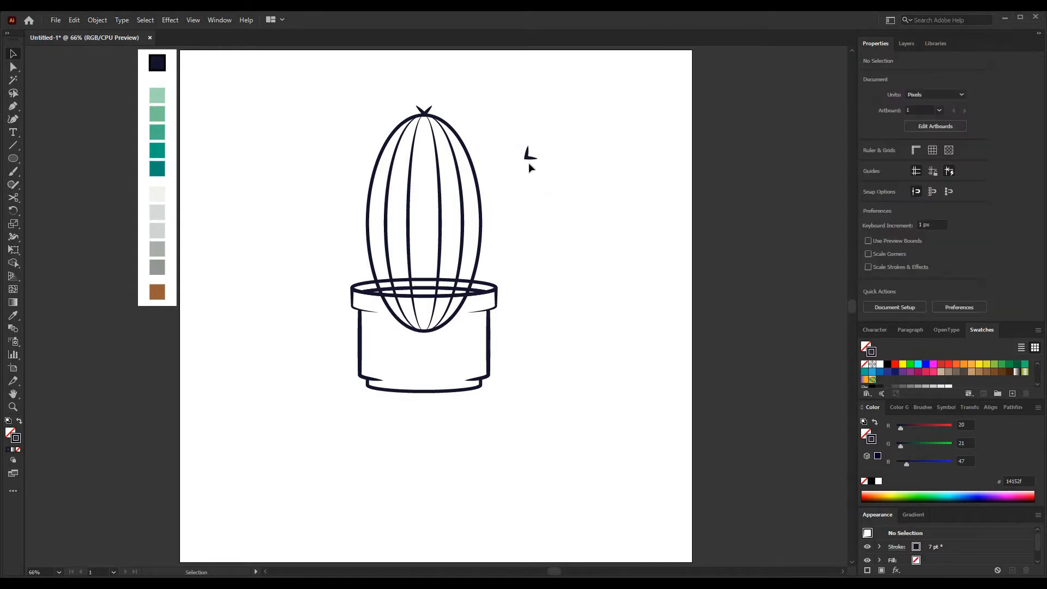
Place the rotated spine on the cactus's upper-right edge and put a copy near the upper-left edge.
{"action": "left_click_drag", "start_coordinate": [529, 156], "coordinate": [371, 141]}
{"action": "left_click", "coordinate": [531, 148]}
{"action": "left_click", "coordinate": [468, 140]}
Reflect the left spine copy across the vertical axis and move it onto the cactus's upper-left edge.
{"action": "right_click", "coordinate": [373, 140]}
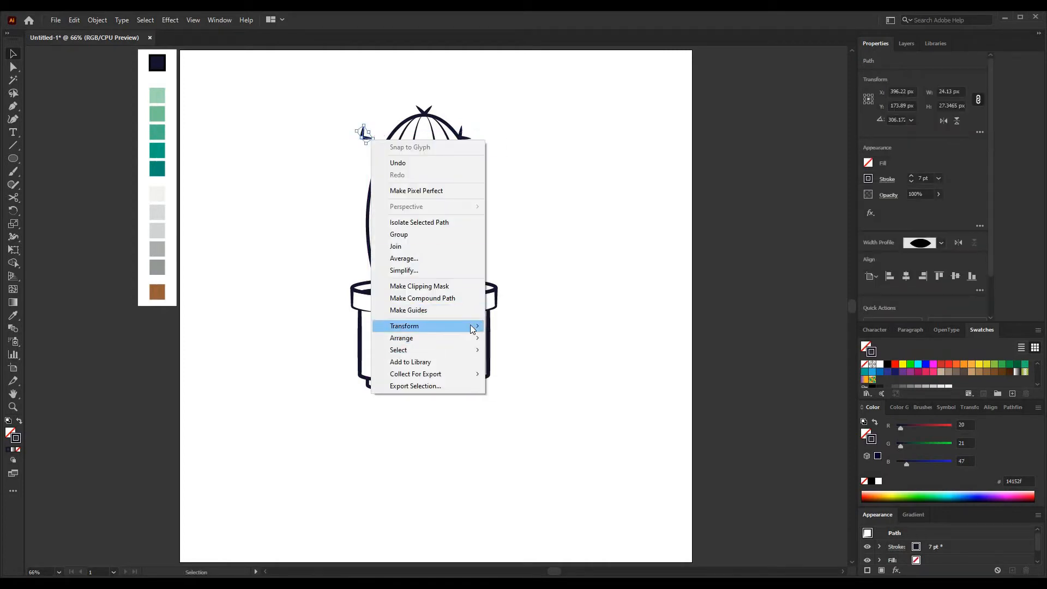
{"action": "mouse_move", "coordinate": [476, 327]}
{"action": "left_click", "coordinate": [524, 364]}
{"action": "left_click", "coordinate": [528, 367]}
{"action": "left_click", "coordinate": [327, 85]}
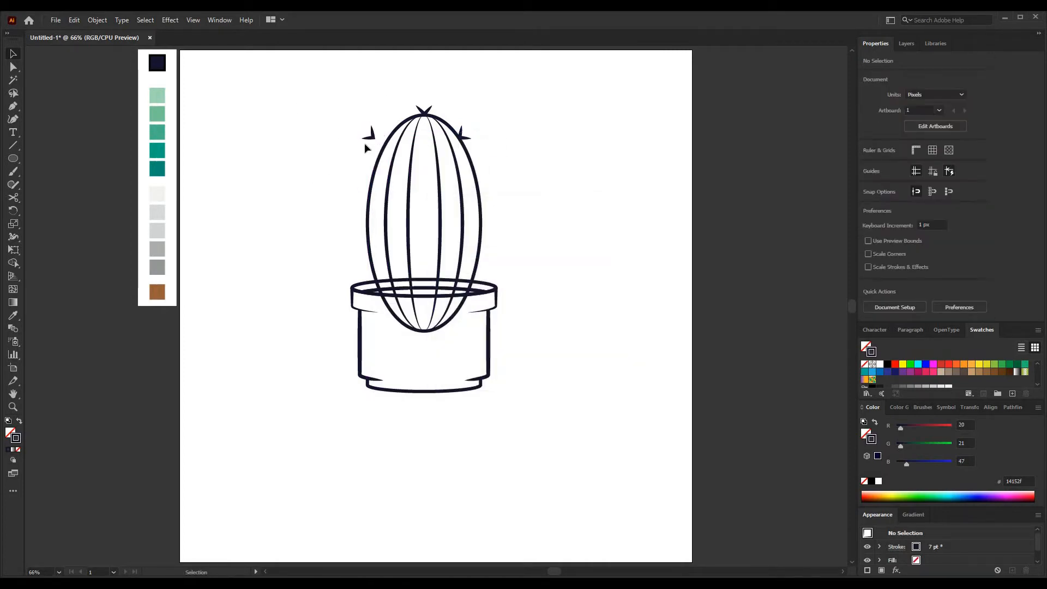
{"action": "left_click_drag", "start_coordinate": [370, 138], "coordinate": [385, 138]}
{"action": "left_click", "coordinate": [306, 167]}
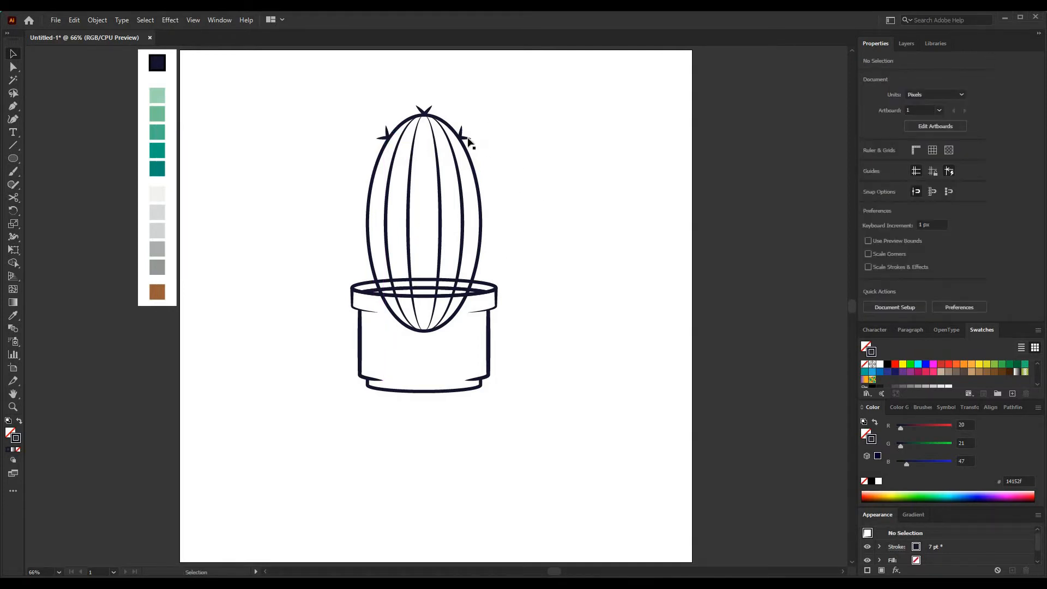
Add a rotated spine at the middle of the cactus's right edge and its mirrored copy at the middle of the left edge.
{"action": "left_click_drag", "start_coordinate": [469, 142], "coordinate": [366, 202]}
{"action": "left_click", "coordinate": [512, 214]}
{"action": "left_click", "coordinate": [506, 224]}
{"action": "right_click", "coordinate": [345, 201]}
{"action": "mouse_move", "coordinate": [436, 400]}
{"action": "left_click", "coordinate": [491, 428]}
{"action": "key", "text": "Return"}
{"action": "left_click", "coordinate": [309, 260]}
{"action": "left_click", "coordinate": [342, 241]}
Copy the two upper side spines above the cactus and reflect the copies across the horizontal axis.
{"action": "left_click", "coordinate": [906, 44]}
{"action": "left_click", "coordinate": [466, 138]}
{"action": "left_click", "coordinate": [384, 138], "text": "shift"}
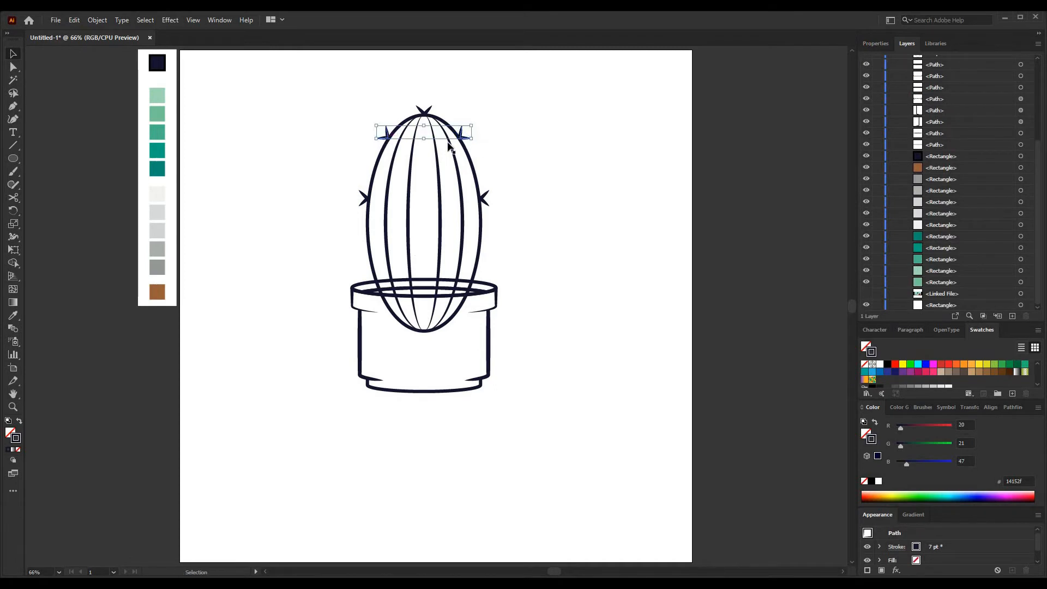
{"action": "left_click_drag", "start_coordinate": [459, 94], "coordinate": [462, 91]}
{"action": "right_click", "coordinate": [462, 92]}
{"action": "mouse_move", "coordinate": [507, 250]}
{"action": "left_click", "coordinate": [606, 290]}
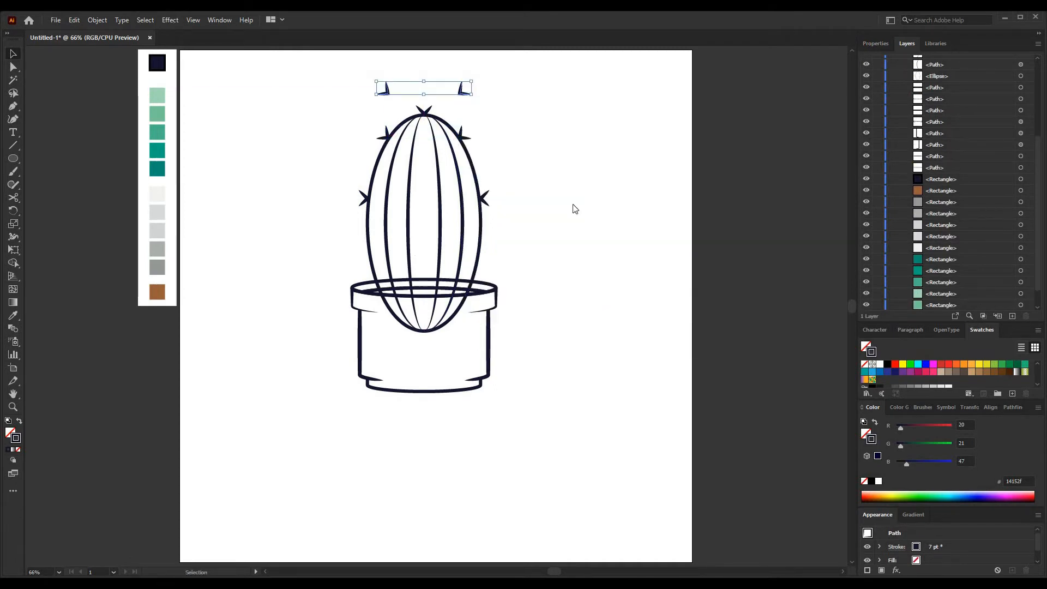
{"action": "left_click", "coordinate": [457, 241]}
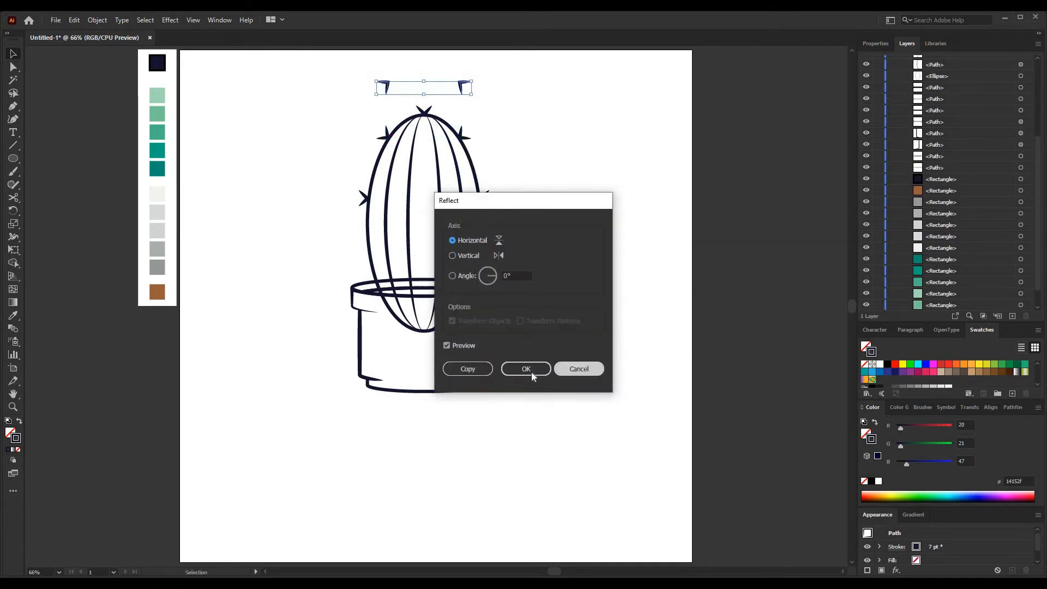
{"action": "left_click", "coordinate": [527, 369]}
Move the flipped spines onto the lower-right and lower-left edges of the cactus, just above the pot rim.
{"action": "left_click_drag", "start_coordinate": [463, 89], "coordinate": [485, 260]}
{"action": "left_click", "coordinate": [514, 260]}
{"action": "left_click", "coordinate": [526, 254]}
{"action": "left_click_drag", "start_coordinate": [384, 270], "coordinate": [365, 260]}
{"action": "left_click", "coordinate": [543, 253]}
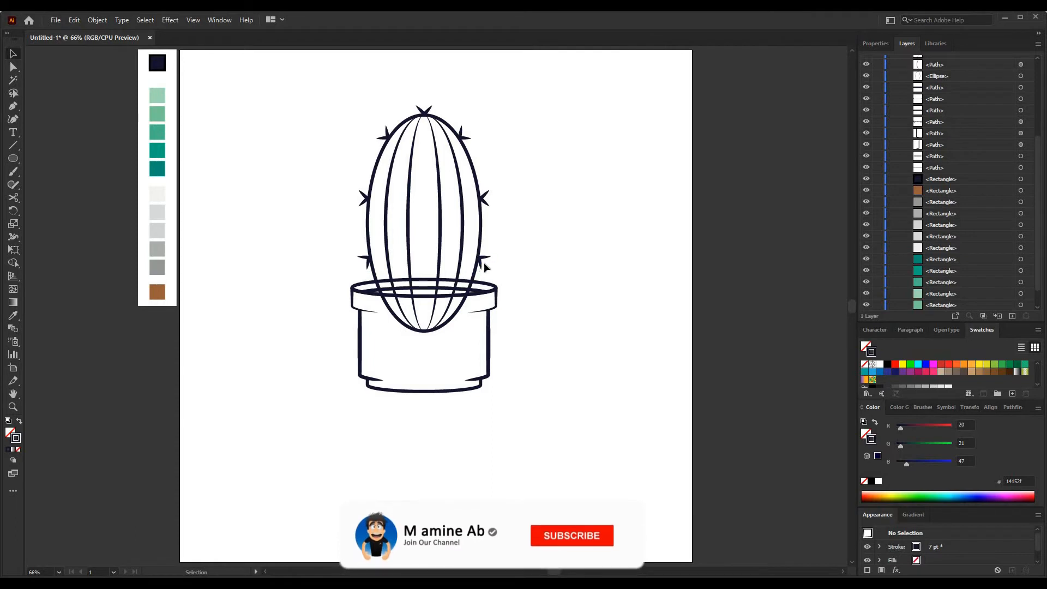
Set the rotation of the lower-right spine to 65° and of the lower-left spine to 116°.
{"action": "left_click", "coordinate": [484, 259]}
{"action": "left_click", "coordinate": [876, 43]}
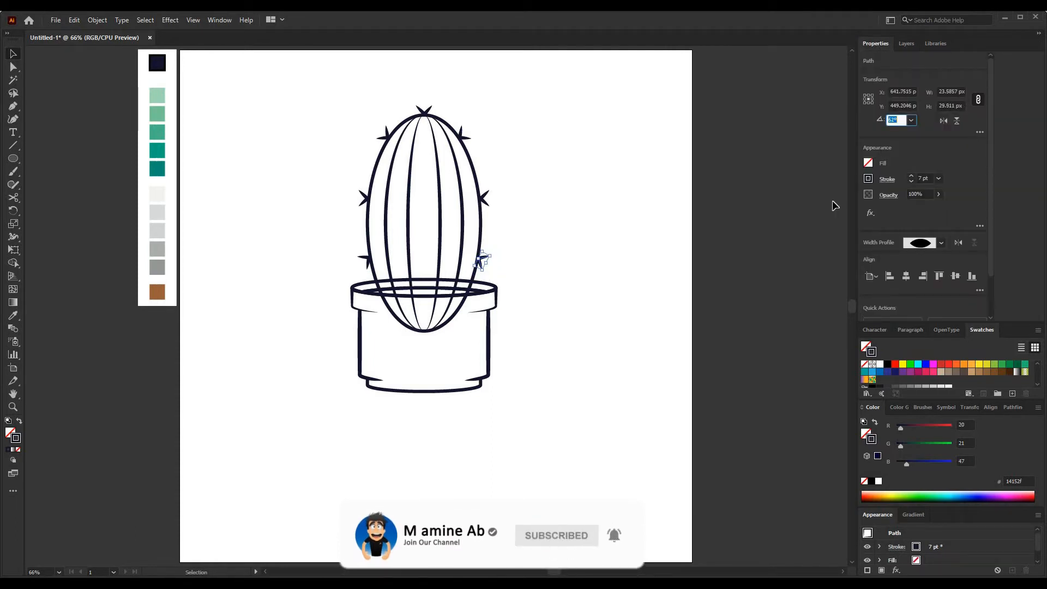
{"action": "type", "text": "65"}
{"action": "key", "text": "Return"}
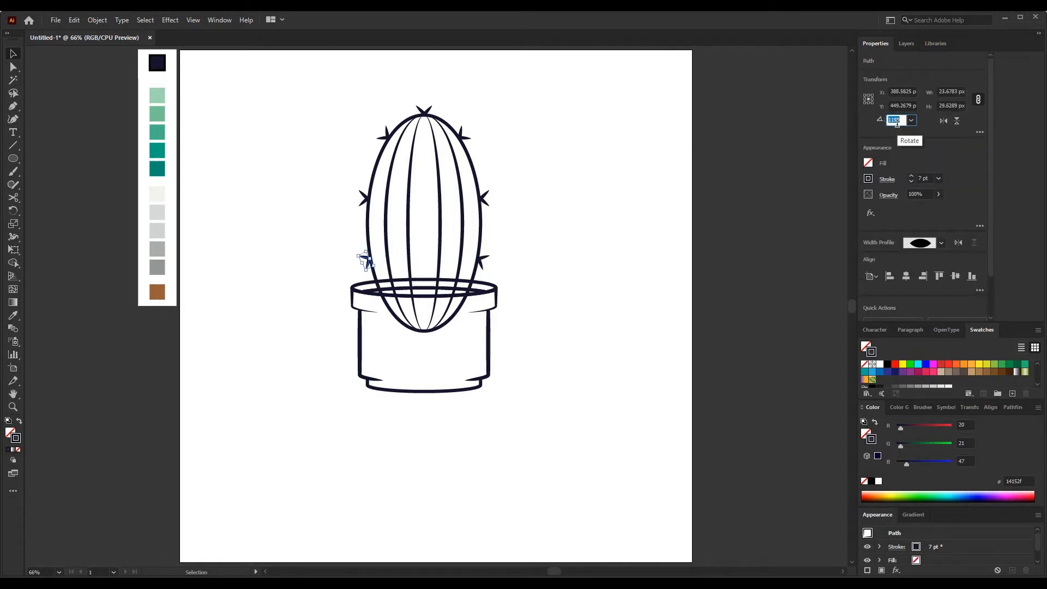
{"action": "scroll", "coordinate": [897, 122], "scroll_direction": "down", "scroll_amount": 3}
{"action": "left_click", "coordinate": [352, 272]}
{"action": "left_click", "coordinate": [367, 263]}
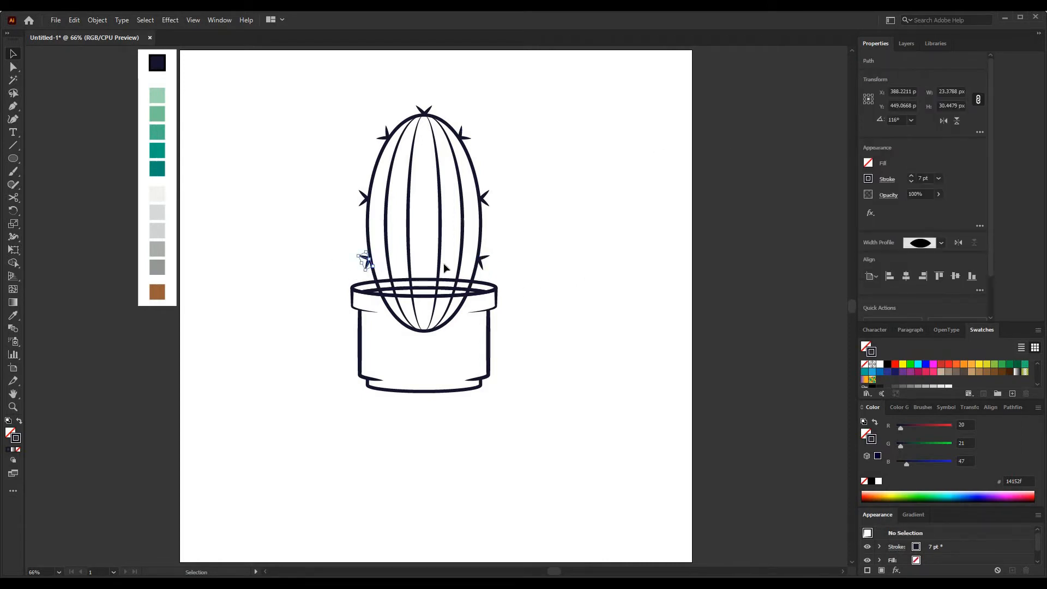
{"action": "left_click", "coordinate": [561, 213]}
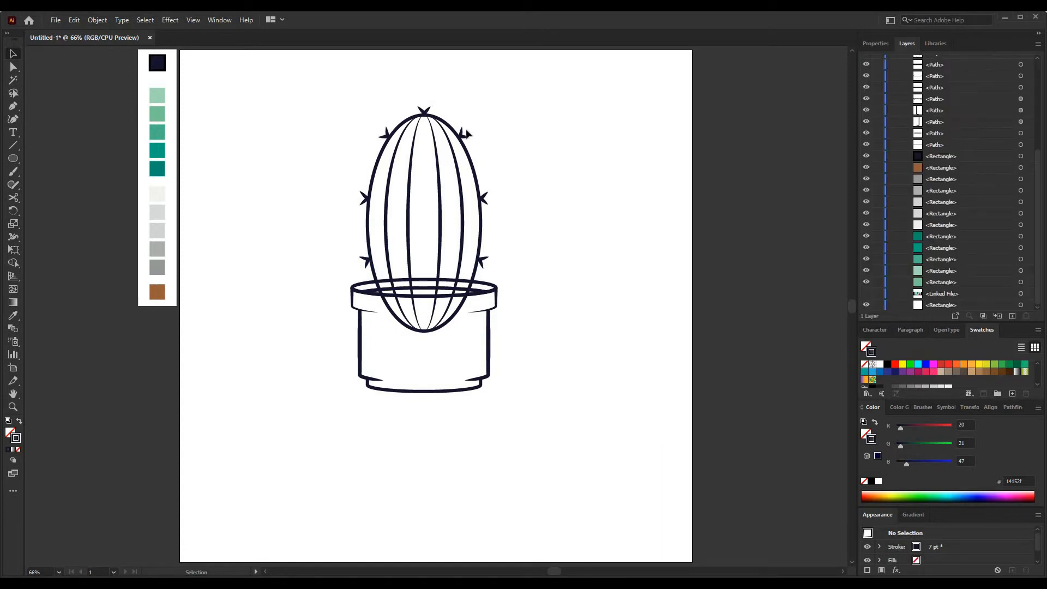
Copy the upper-right spine onto the upper part of the outer right rib, scaled down and rotated to fit.
{"action": "left_click_drag", "start_coordinate": [466, 133], "coordinate": [462, 169]}
{"action": "left_click", "coordinate": [868, 47]}
{"action": "left_click", "coordinate": [901, 120]}
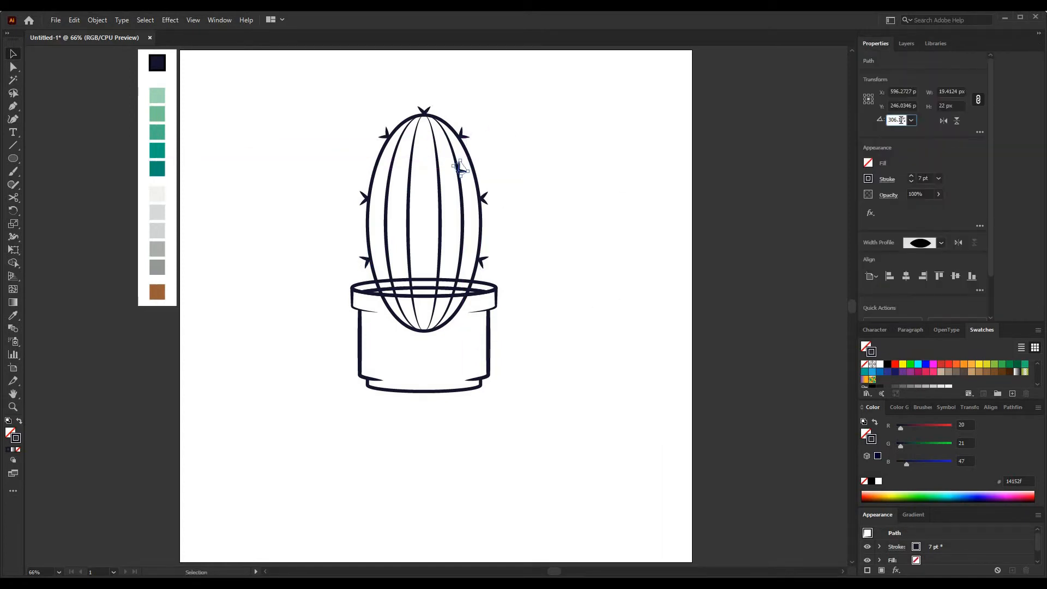
{"action": "left_click_drag", "start_coordinate": [463, 175], "coordinate": [466, 174]}
{"action": "left_click", "coordinate": [544, 208]}
Copy the lower-right spine onto the middle of the outer right rib and rotate it to point outward.
{"action": "left_click_drag", "start_coordinate": [487, 263], "coordinate": [469, 227]}
{"action": "scroll", "coordinate": [898, 121], "scroll_direction": "up", "scroll_amount": 6}
{"action": "left_click", "coordinate": [468, 244]}
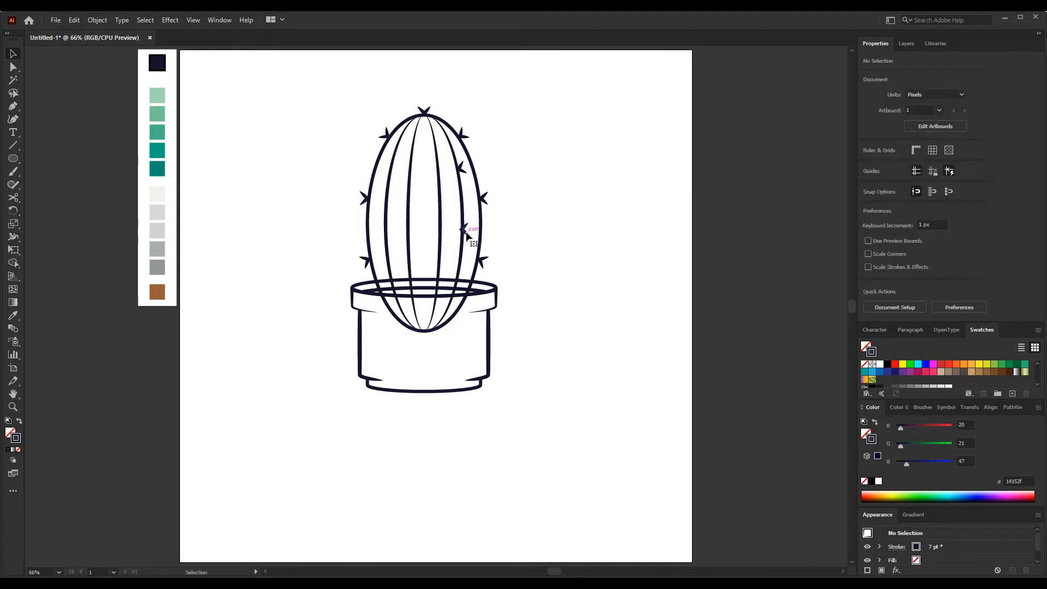
Copy the two spines of the outer right rib, reflect the copies across the vertical axis and place them on the outer left rib.
{"action": "left_click", "coordinate": [466, 232]}
{"action": "left_click", "coordinate": [468, 236]}
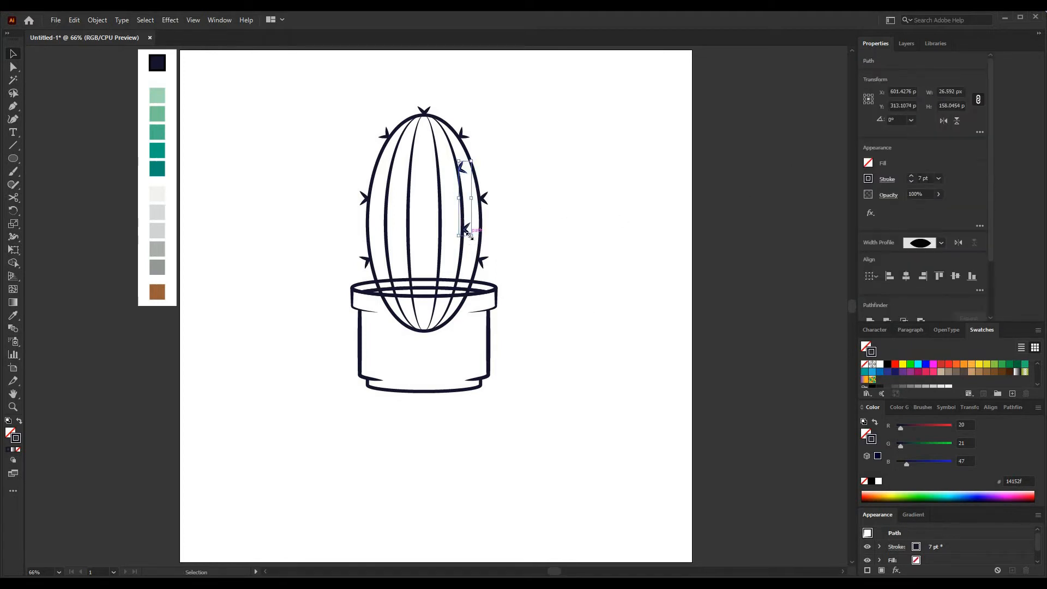
{"action": "left_click_drag", "start_coordinate": [467, 234], "coordinate": [325, 233]}
{"action": "right_click", "coordinate": [324, 234]}
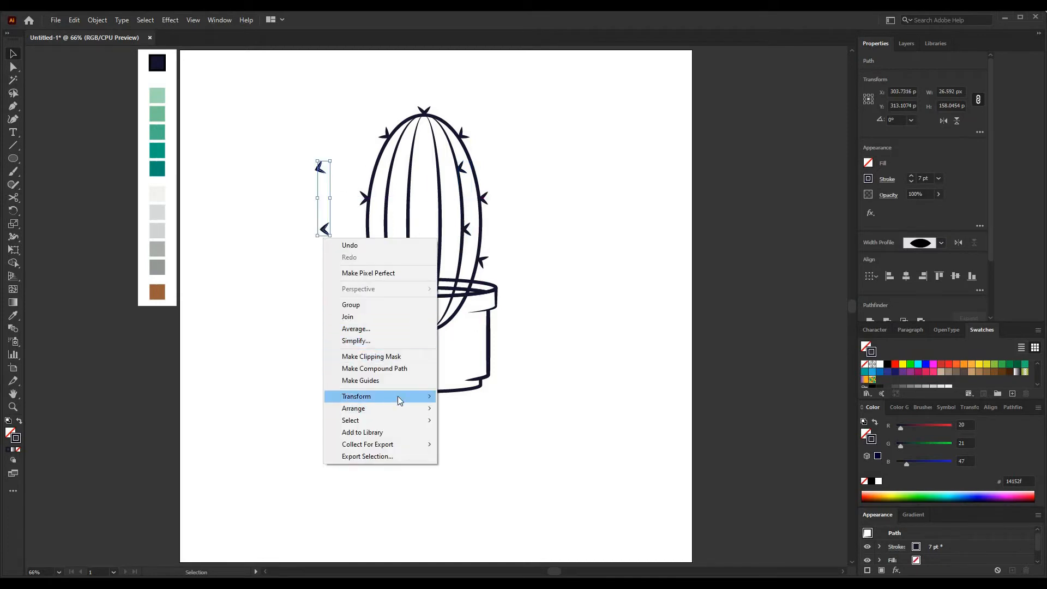
{"action": "mouse_move", "coordinate": [397, 397]}
{"action": "left_click", "coordinate": [474, 436]}
{"action": "left_click", "coordinate": [532, 369]}
{"action": "left_click_drag", "start_coordinate": [326, 230], "coordinate": [382, 234]}
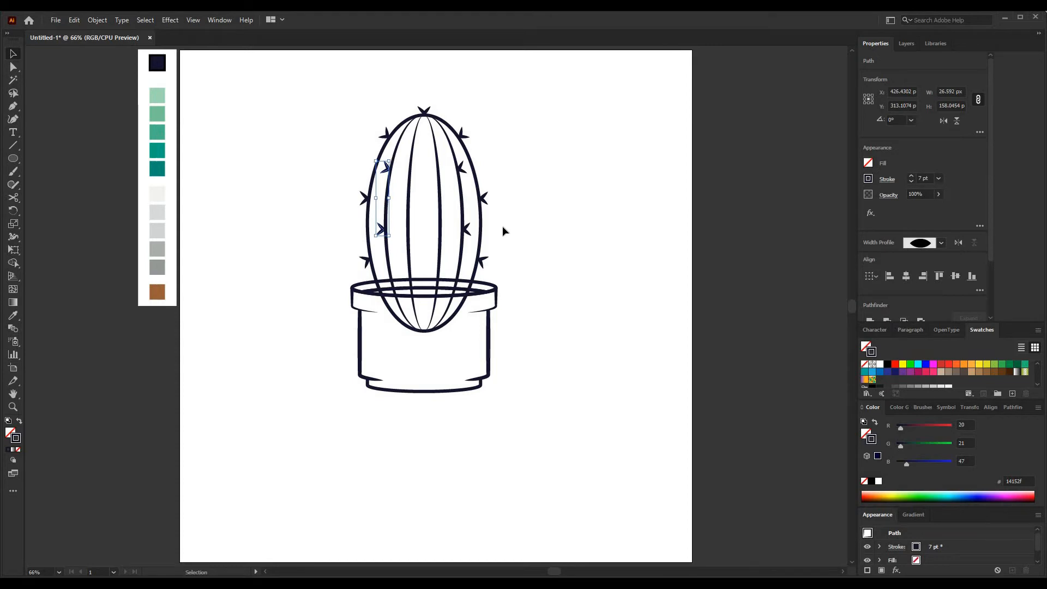
{"action": "left_click", "coordinate": [554, 193]}
Copy the outer left rib's two spines slightly lower onto the inner left rib and fit them against its line.
{"action": "key", "text": "F7"}
{"action": "left_click_drag", "start_coordinate": [390, 178], "coordinate": [403, 185]}
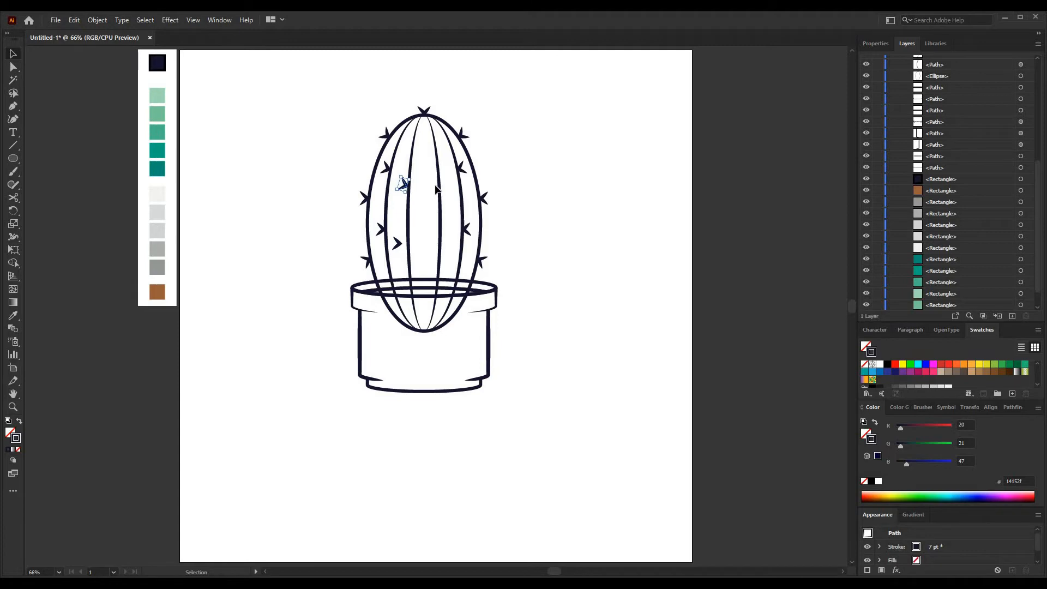
{"action": "left_click", "coordinate": [424, 250]}
{"action": "left_click", "coordinate": [875, 43]}
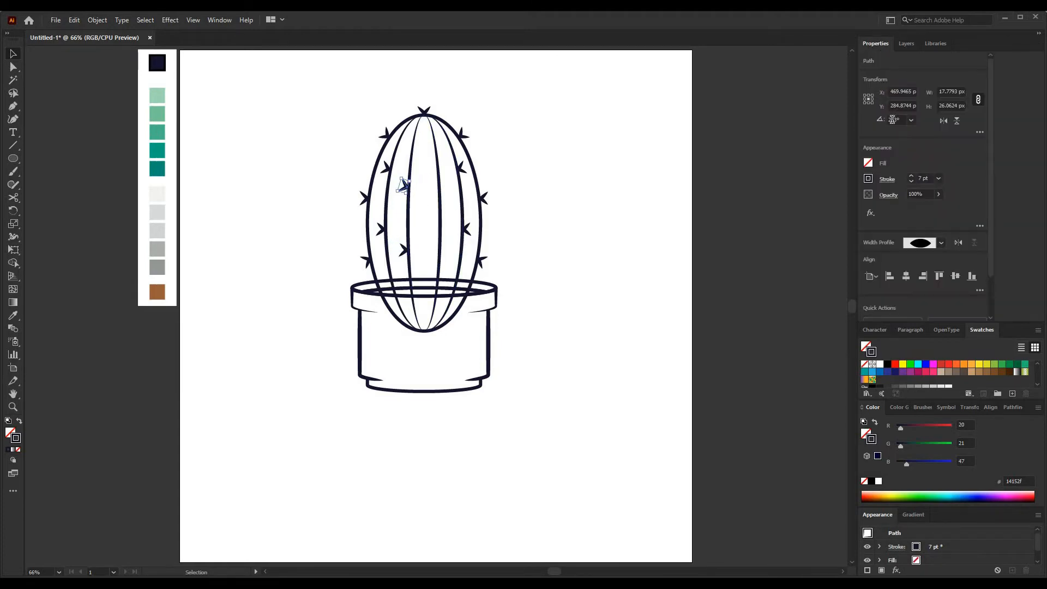
{"action": "left_click", "coordinate": [430, 217]}
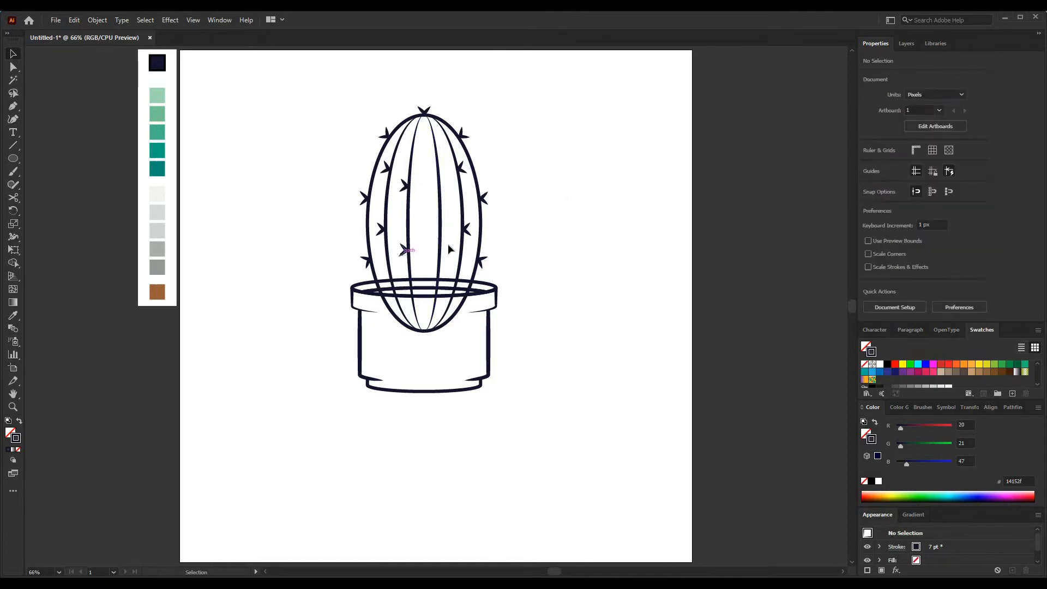
Place three spine copies on the inner right rib, near its top, at its middle and just above the pot.
{"action": "left_click_drag", "start_coordinate": [464, 171], "coordinate": [442, 152]}
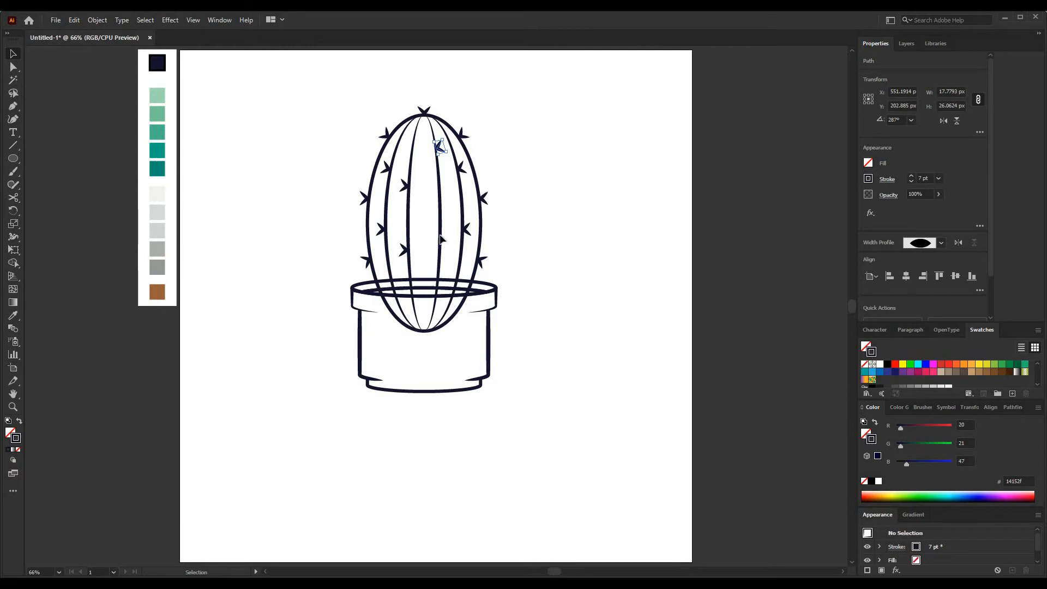
{"action": "left_click_drag", "start_coordinate": [464, 242], "coordinate": [450, 260]}
{"action": "left_click", "coordinate": [513, 211]}
{"action": "left_click_drag", "start_coordinate": [484, 199], "coordinate": [445, 200]}
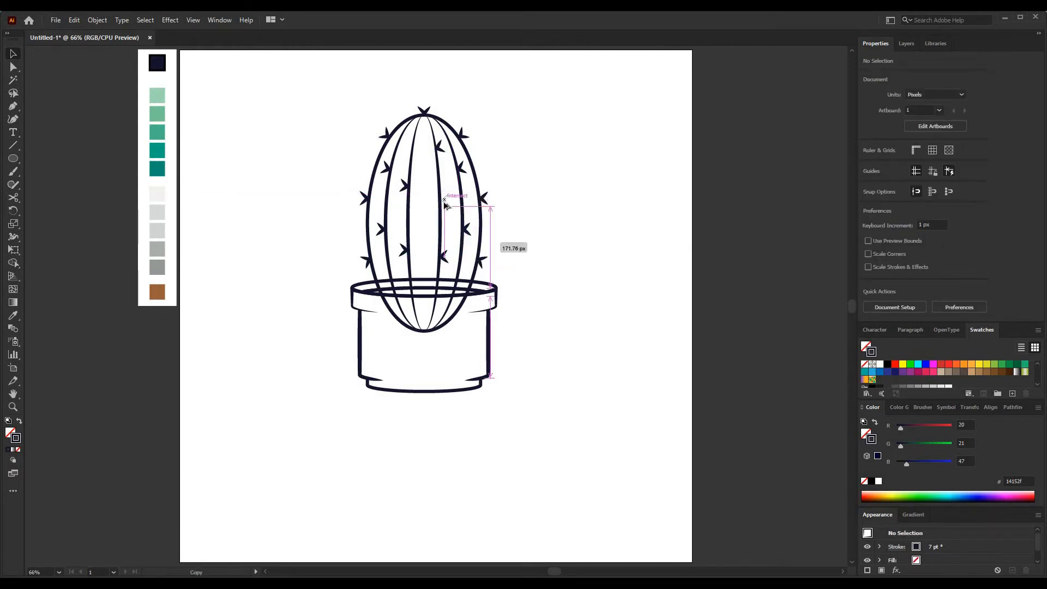
{"action": "left_click", "coordinate": [549, 211]}
Fill the soil shape inside the pot opening with the palette's brown colour.
{"action": "key", "text": "F7"}
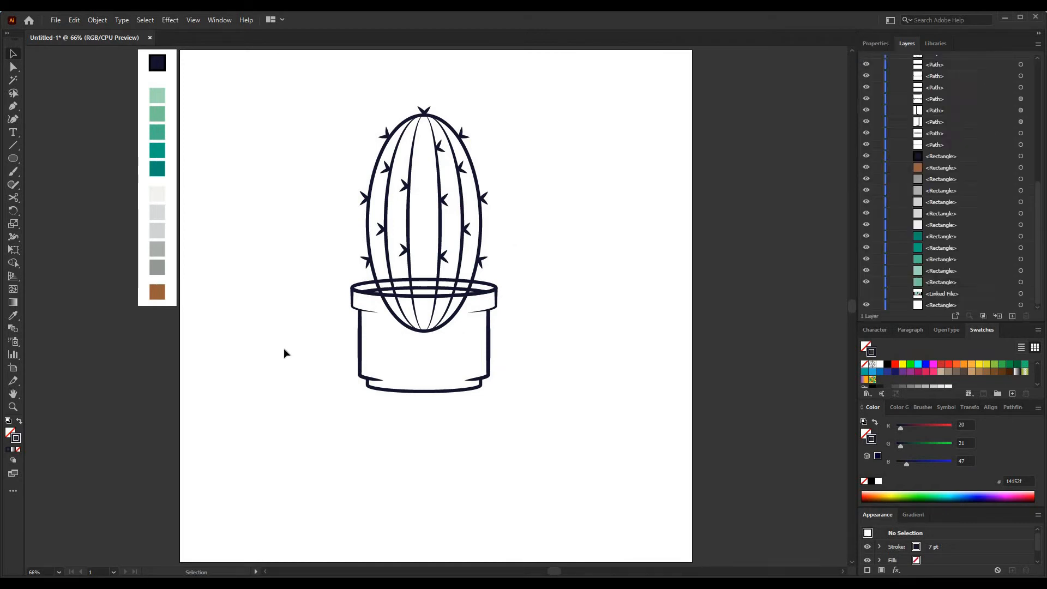
{"action": "left_click", "coordinate": [420, 289]}
{"action": "key", "text": "i"}
{"action": "left_click", "coordinate": [157, 292]}
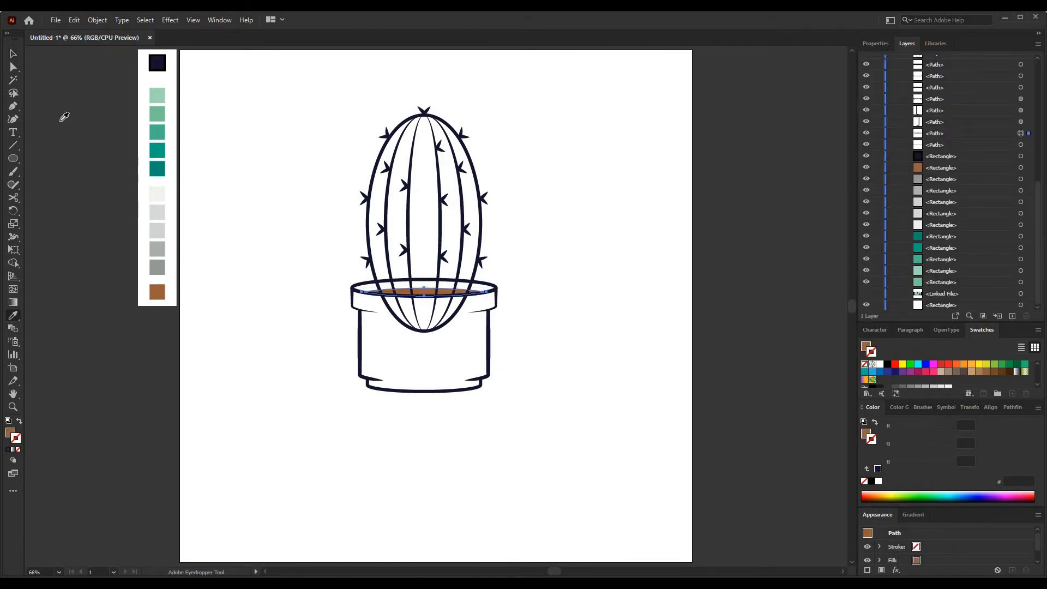
{"action": "key", "text": "v"}
{"action": "left_click", "coordinate": [269, 315]}
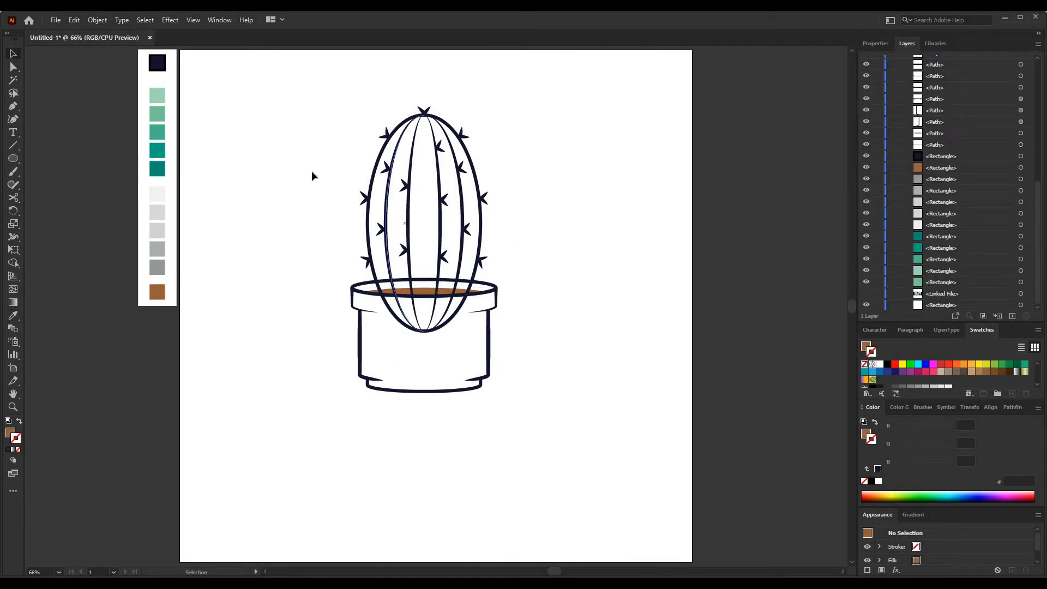
Add anchor points where the cactus ellipse meets the front pot rim and delete the ellipse's part below them.
{"action": "mouse_move", "coordinate": [309, 86]}
{"action": "left_mouse_down"}
{"action": "mouse_move", "coordinate": [522, 378]}
{"action": "mouse_move", "coordinate": [542, 430]}
{"action": "left_mouse_up"}
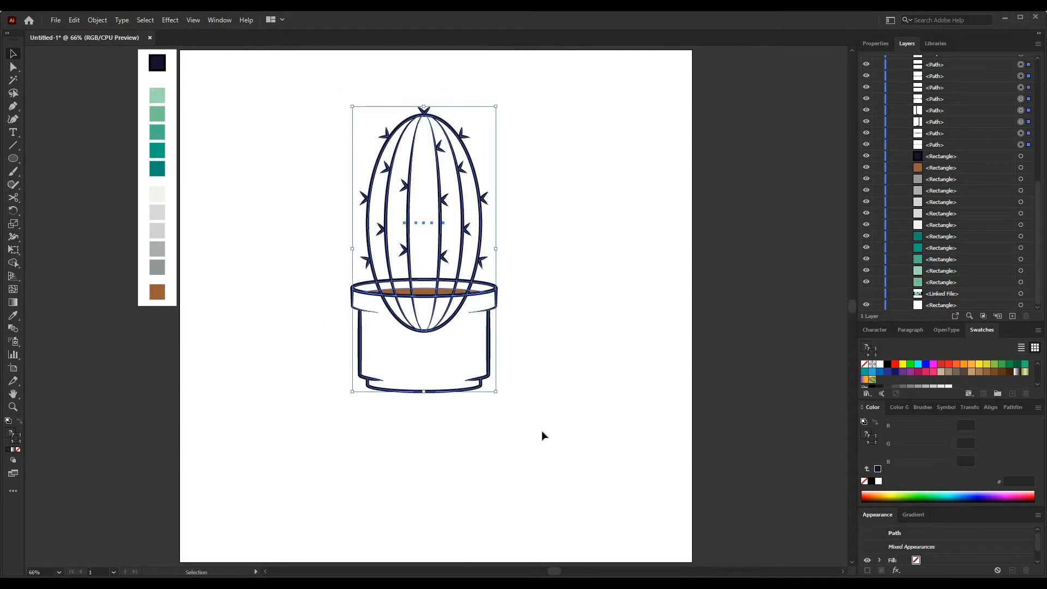
{"action": "left_click", "coordinate": [460, 304]}
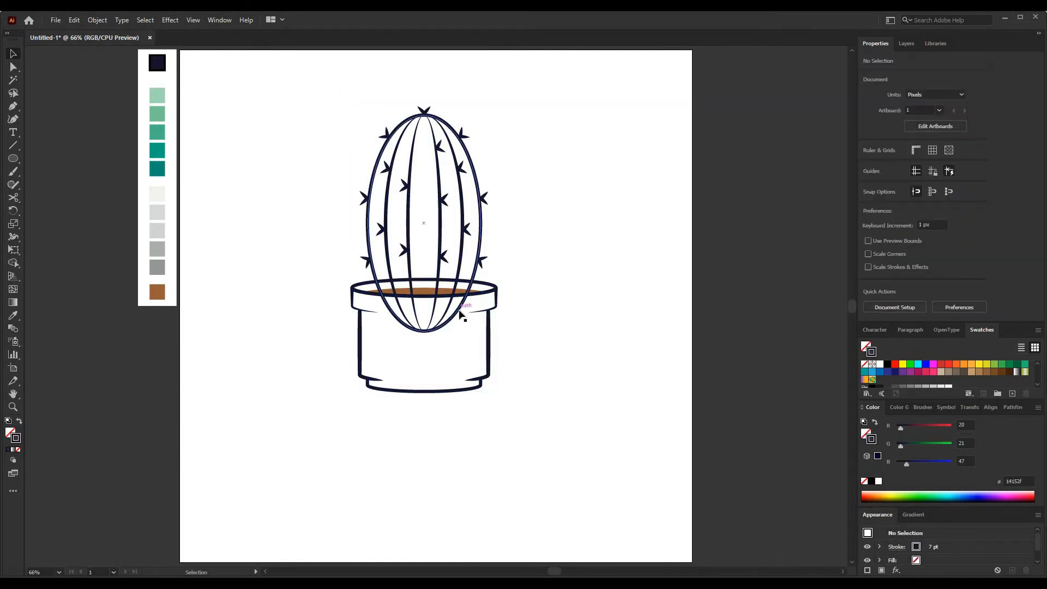
{"action": "left_click", "coordinate": [12, 107]}
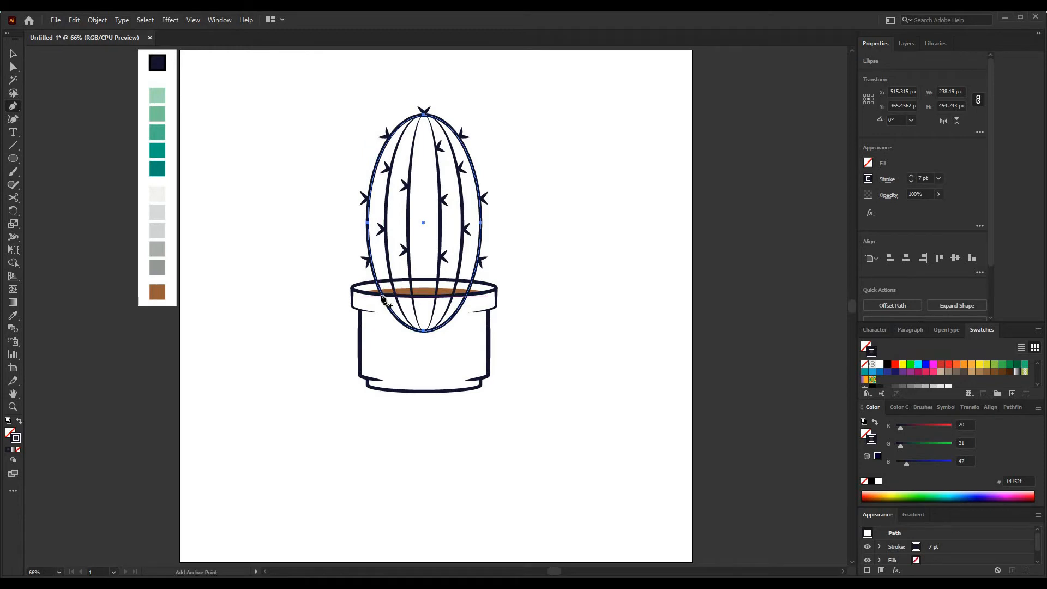
{"action": "left_click", "coordinate": [466, 296]}
{"action": "key", "text": "a"}
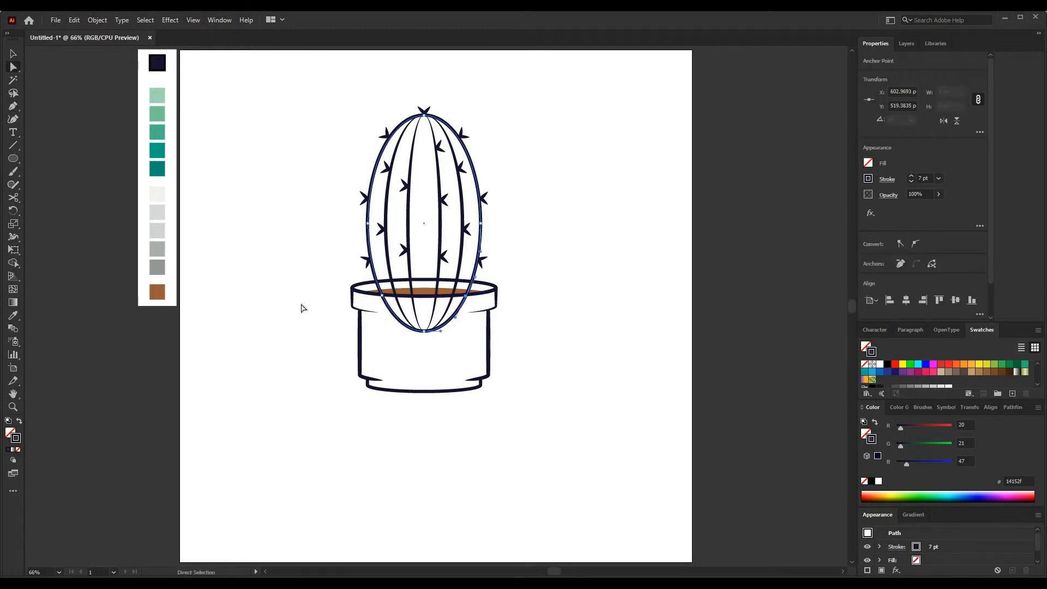
{"action": "left_click", "coordinate": [455, 318]}
{"action": "left_click", "coordinate": [424, 331]}
{"action": "key", "text": "Delete"}
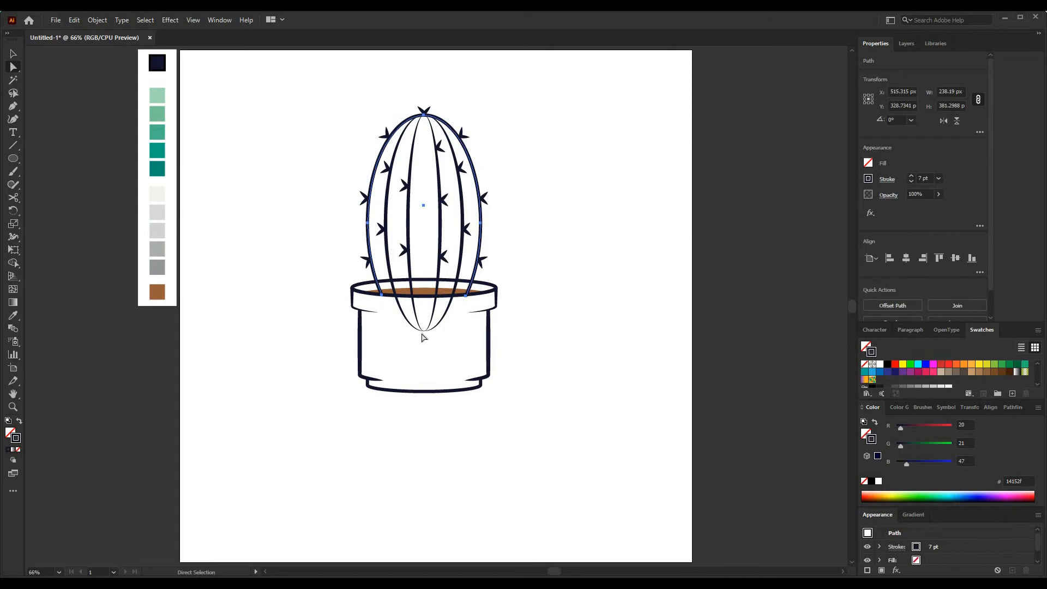
{"action": "left_click", "coordinate": [532, 357]}
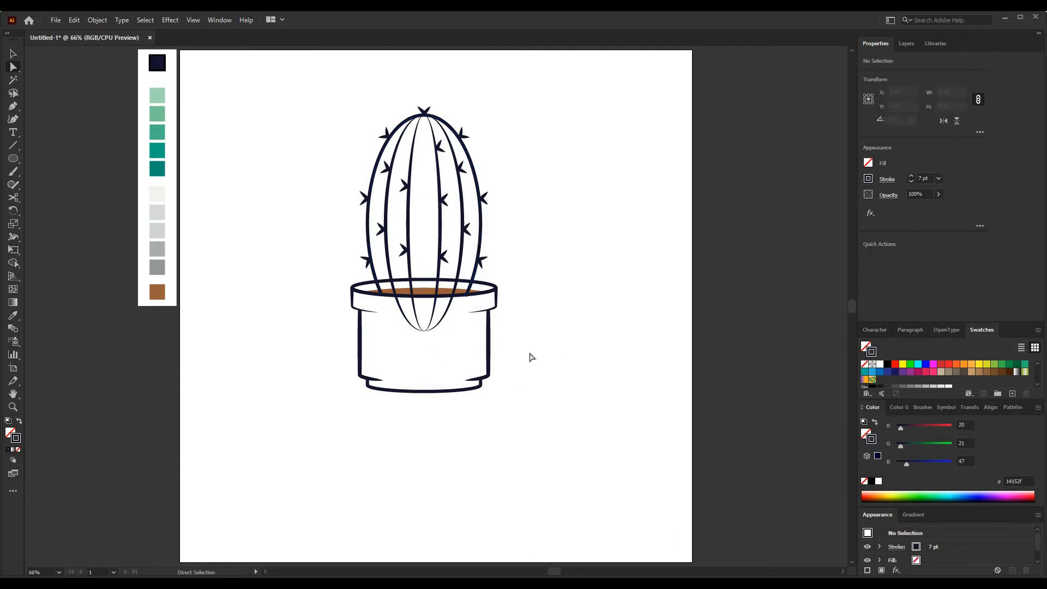
Select the whole potted cactus drawing and expand its appearance.
{"action": "left_click", "coordinate": [13, 55]}
{"action": "left_click_drag", "start_coordinate": [291, 98], "coordinate": [570, 443]}
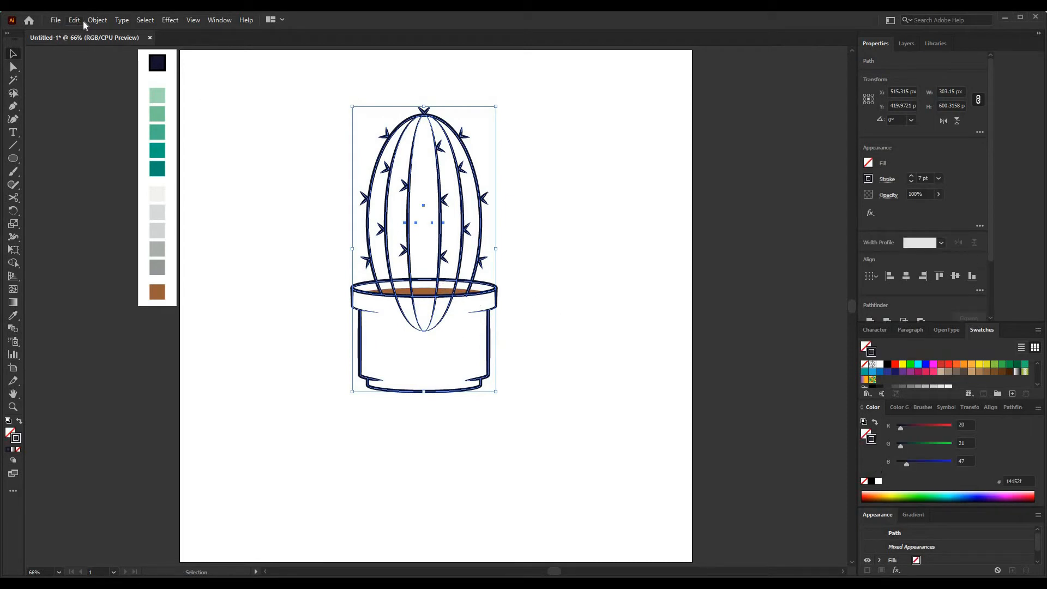
{"action": "left_click", "coordinate": [97, 20]}
{"action": "left_click", "coordinate": [136, 160]}
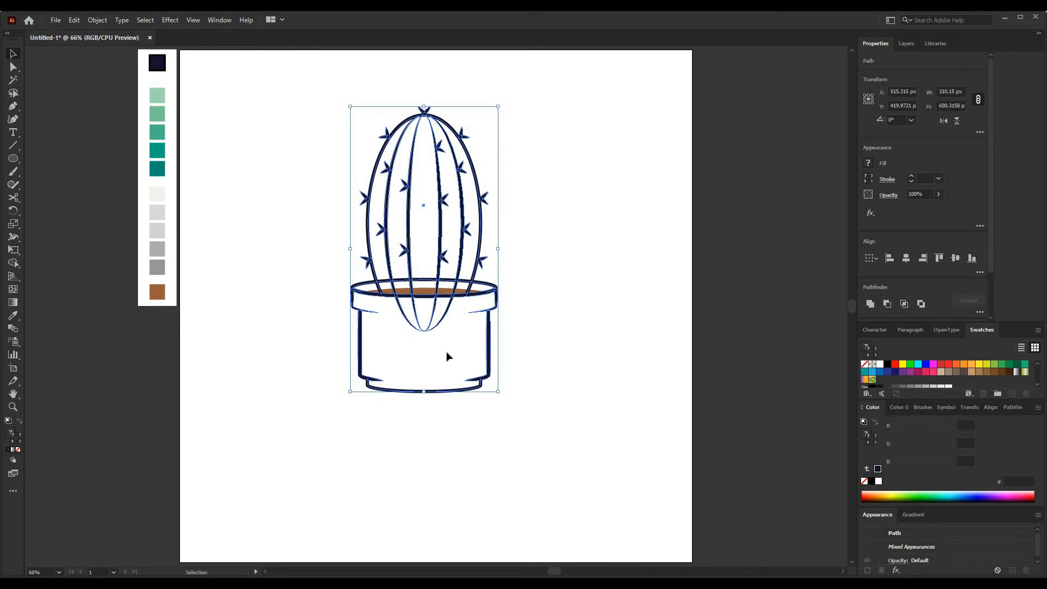
Remove the rib ends that extend below the front pot rim with the Shape Builder tool.
{"action": "left_click", "coordinate": [13, 263]}
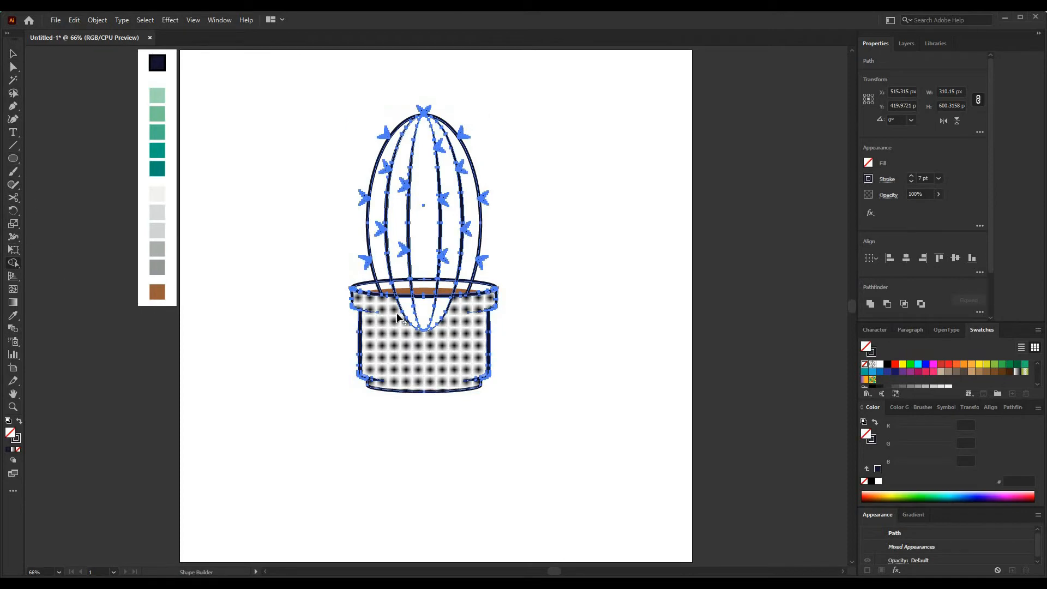
{"action": "mouse_move", "coordinate": [385, 337]}
{"action": "left_mouse_down"}
{"action": "mouse_move", "coordinate": [424, 307]}
{"action": "mouse_move", "coordinate": [445, 313]}
{"action": "mouse_move", "coordinate": [457, 341]}
{"action": "mouse_move", "coordinate": [442, 363]}
{"action": "left_mouse_up"}
{"action": "left_click", "coordinate": [568, 288]}
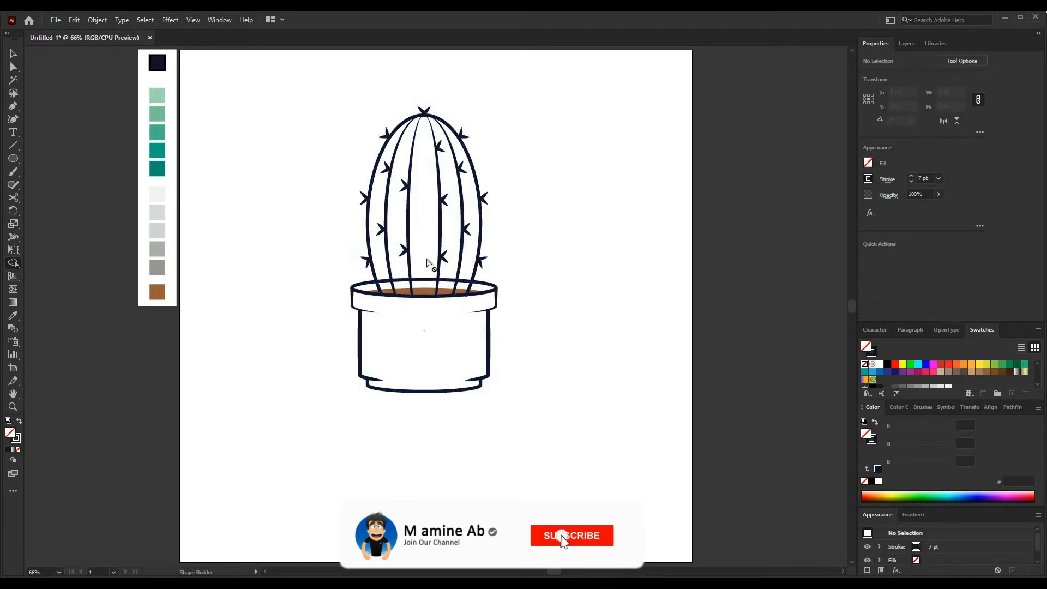
{"action": "key", "text": "v"}
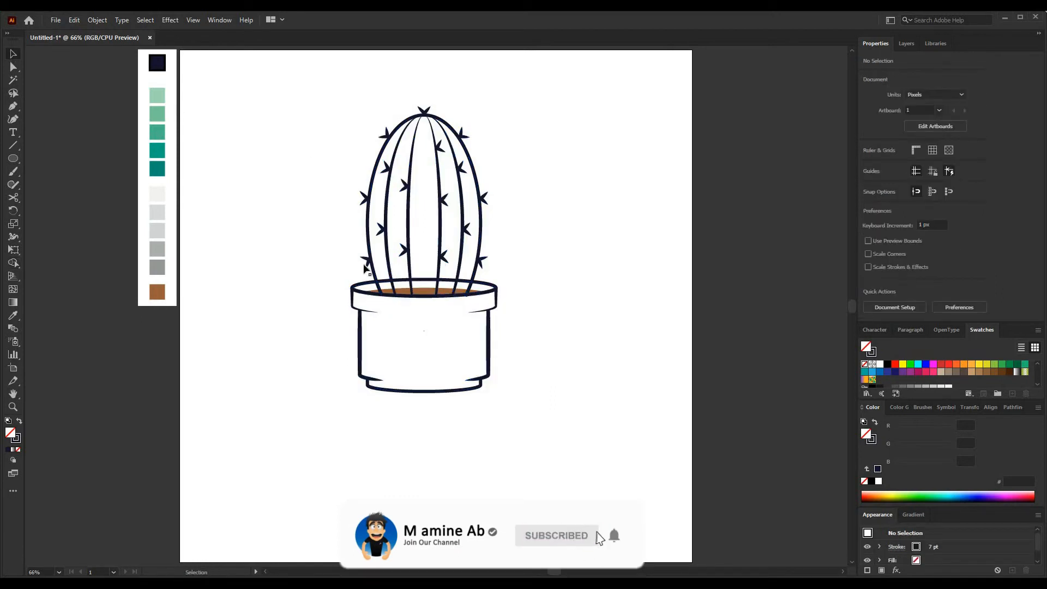
Expand the stroke of the pot's rim ellipse into a filled shape.
{"action": "left_click", "coordinate": [387, 284]}
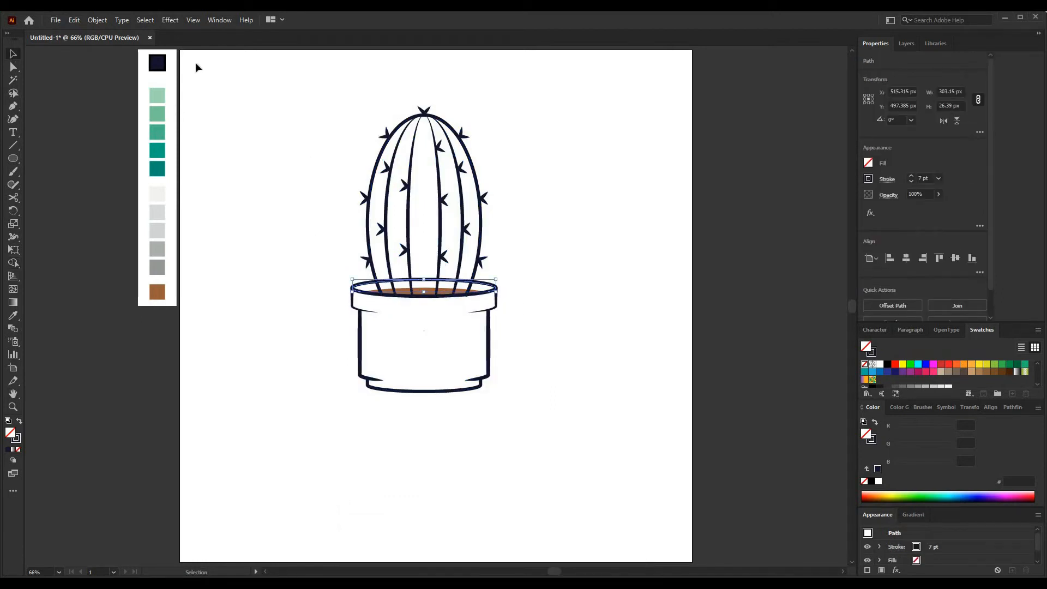
{"action": "left_click", "coordinate": [96, 21]}
{"action": "left_click", "coordinate": [132, 147]}
{"action": "left_click", "coordinate": [493, 361]}
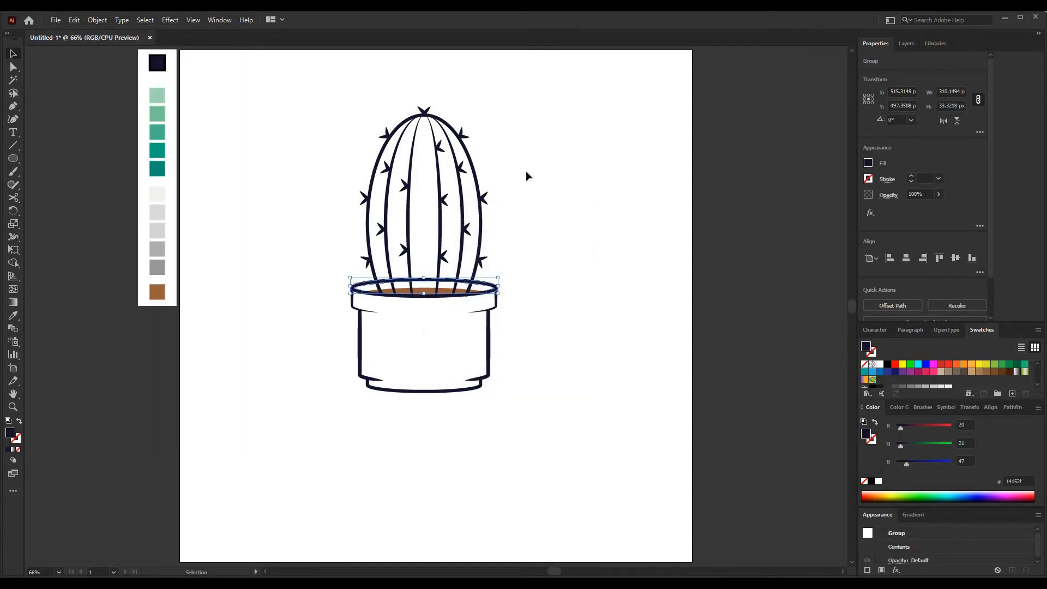
{"action": "left_click_drag", "start_coordinate": [526, 175], "coordinate": [332, 427]}
{"action": "left_click", "coordinate": [575, 268]}
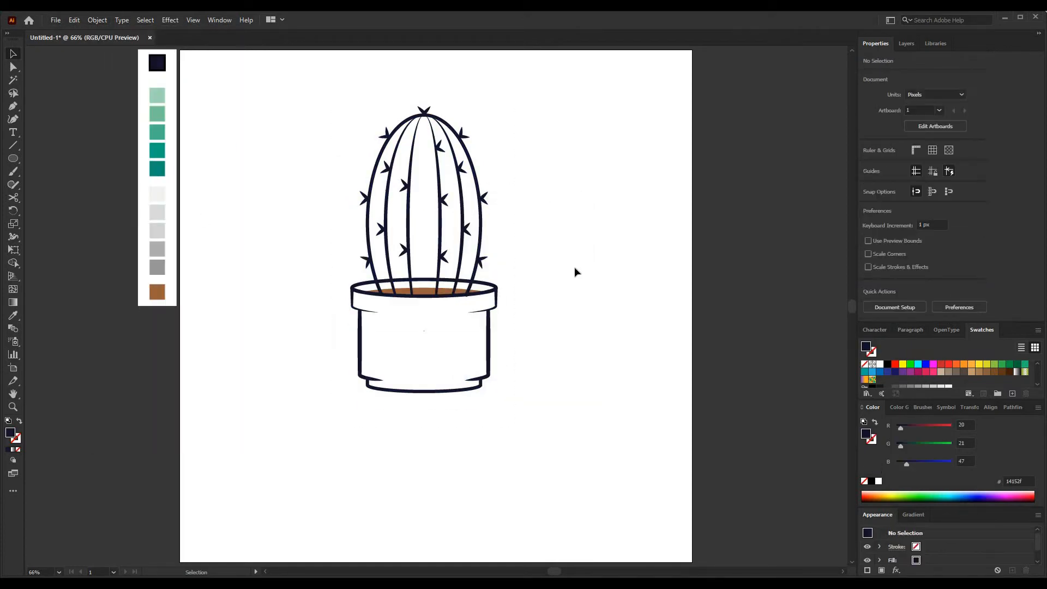
Draw a rectangle about 441 by 458 px over the cactus, fill it with the lightest palette green and send it behind the line art.
{"action": "key", "text": "m"}
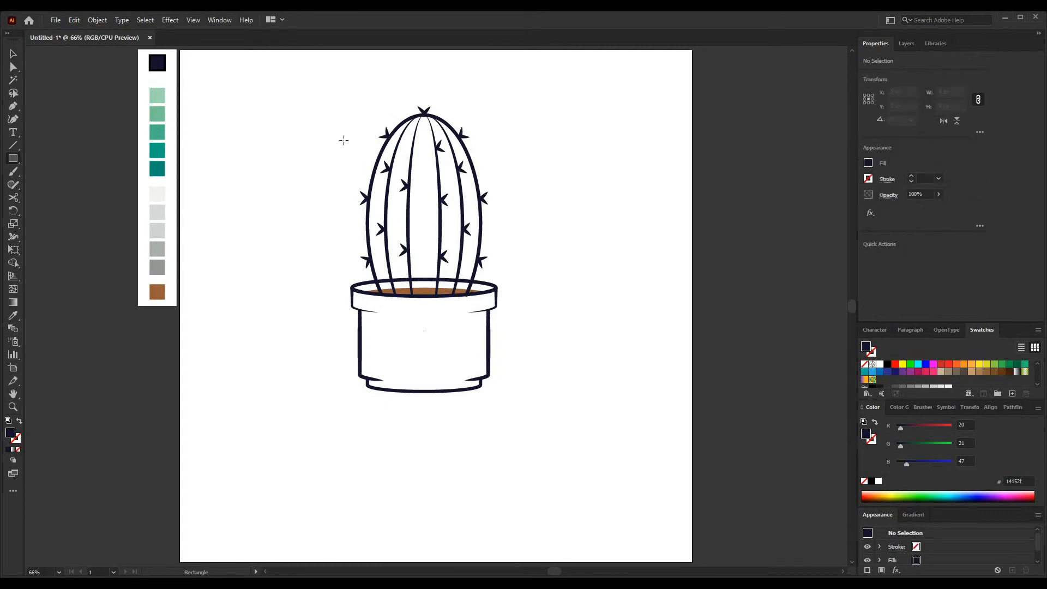
{"action": "left_click_drag", "start_coordinate": [326, 93], "coordinate": [535, 309]}
{"action": "key", "text": "i"}
{"action": "left_click", "coordinate": [157, 95]}
{"action": "key", "text": "v"}
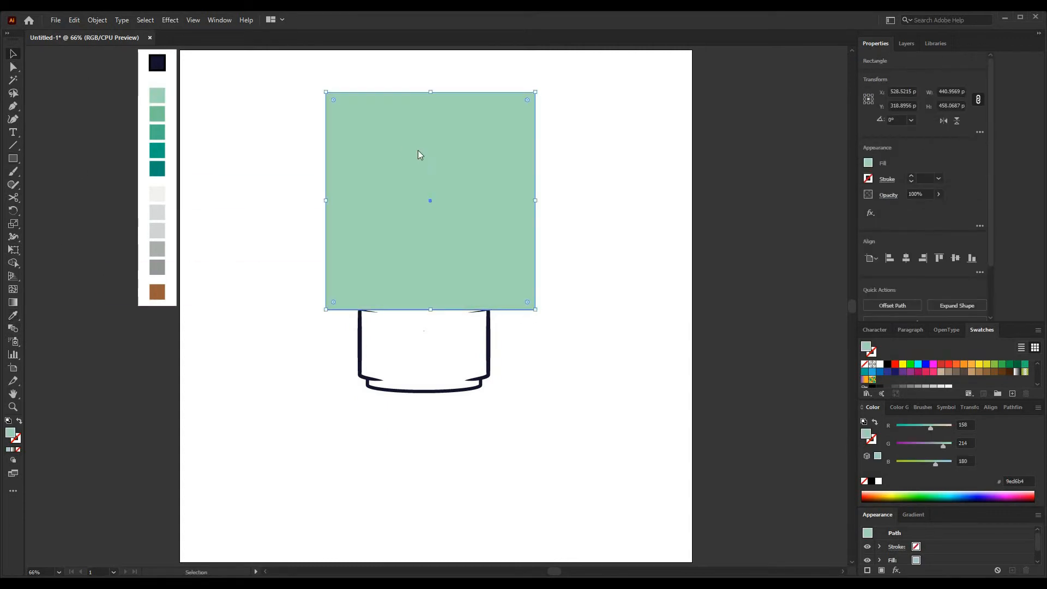
{"action": "right_click", "coordinate": [418, 153]}
{"action": "mouse_move", "coordinate": [453, 349]}
{"action": "left_click", "coordinate": [562, 372]}
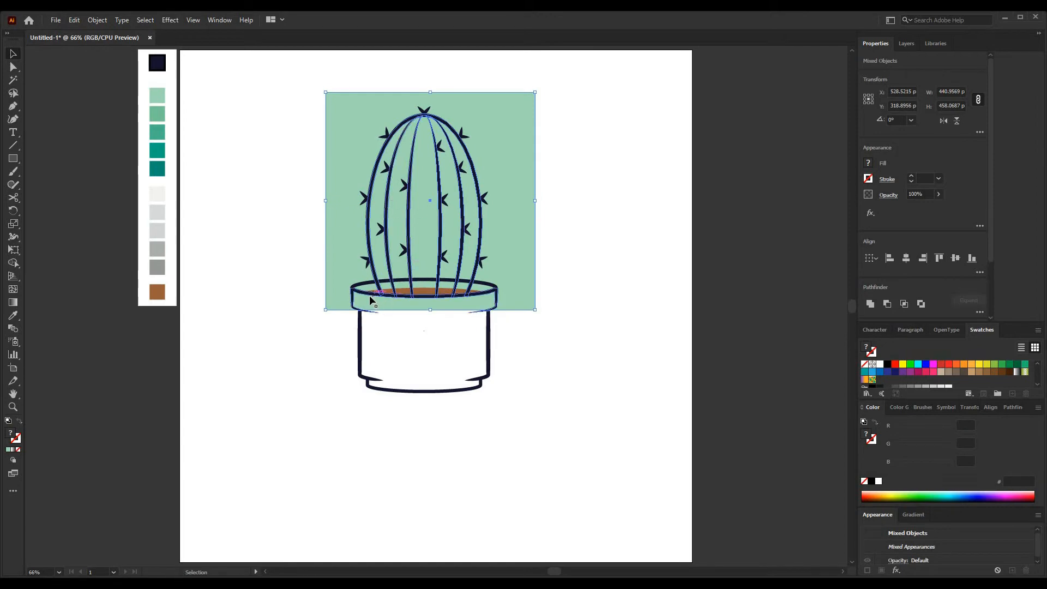
Trim the green rectangle to the cactus body with Shape Builder, removing the areas around the cactus and in the pot's rim band.
{"action": "key", "text": "shift+m"}
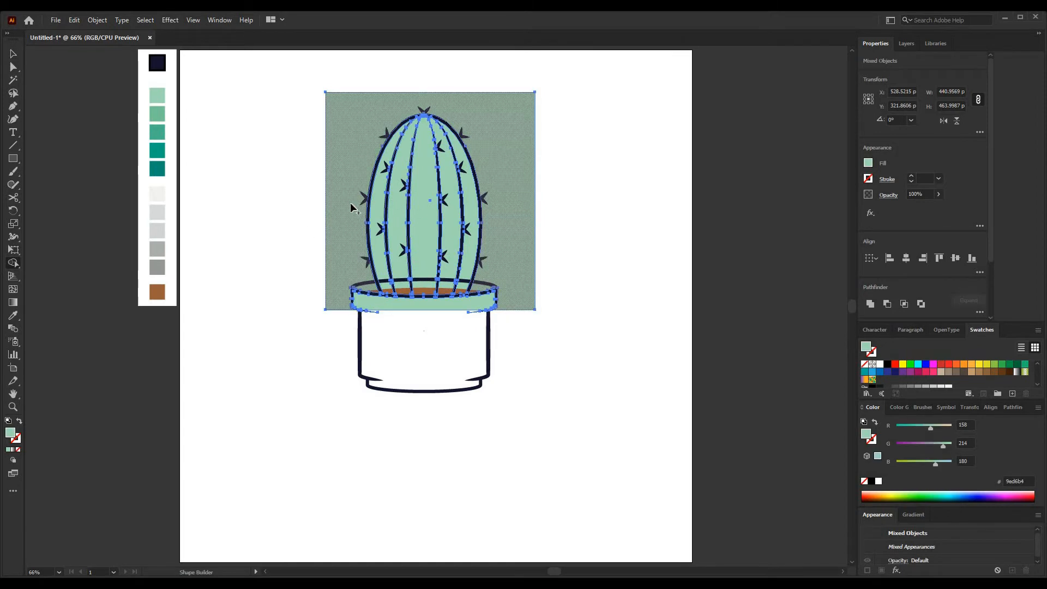
{"action": "left_click", "coordinate": [339, 261], "text": "alt"}
{"action": "left_click", "coordinate": [375, 300], "text": "alt"}
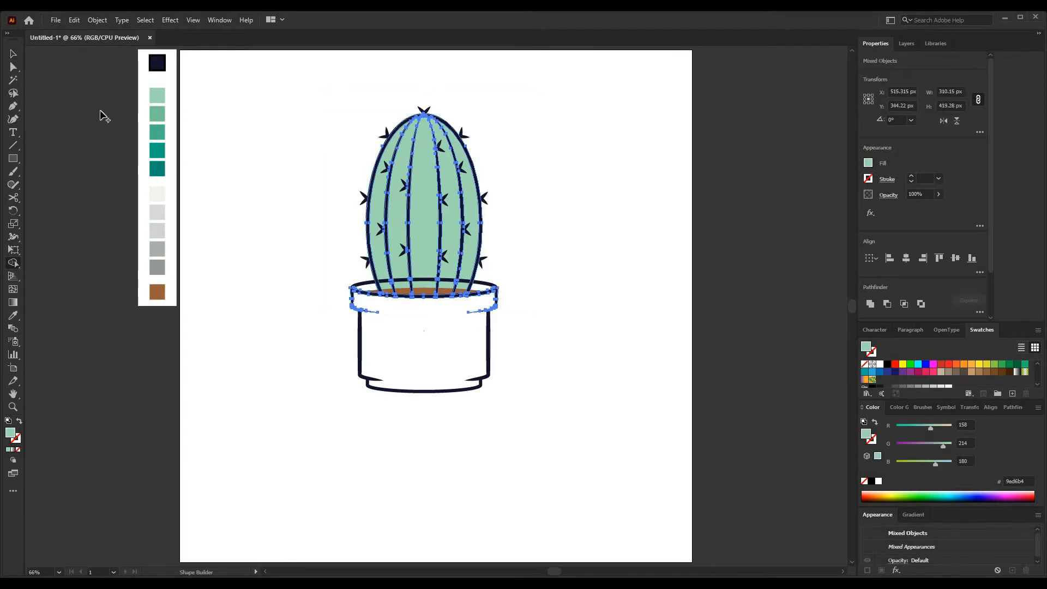
{"action": "key", "text": "v"}
{"action": "left_click", "coordinate": [542, 280]}
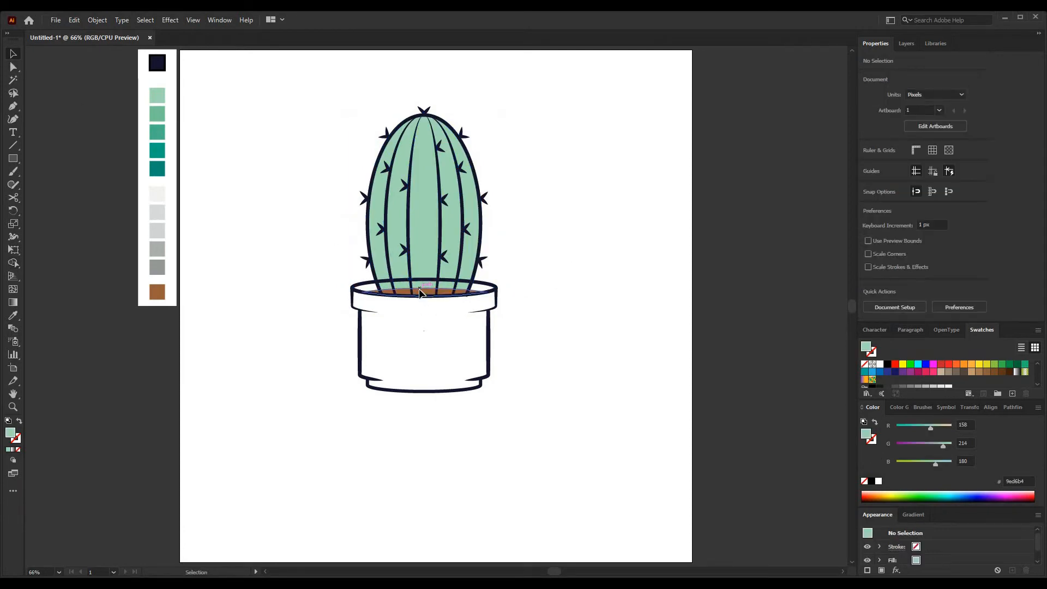
Send the brown soil shape behind the green cactus body.
{"action": "right_click", "coordinate": [420, 289]}
{"action": "mouse_move", "coordinate": [491, 487]}
{"action": "left_click", "coordinate": [563, 514]}
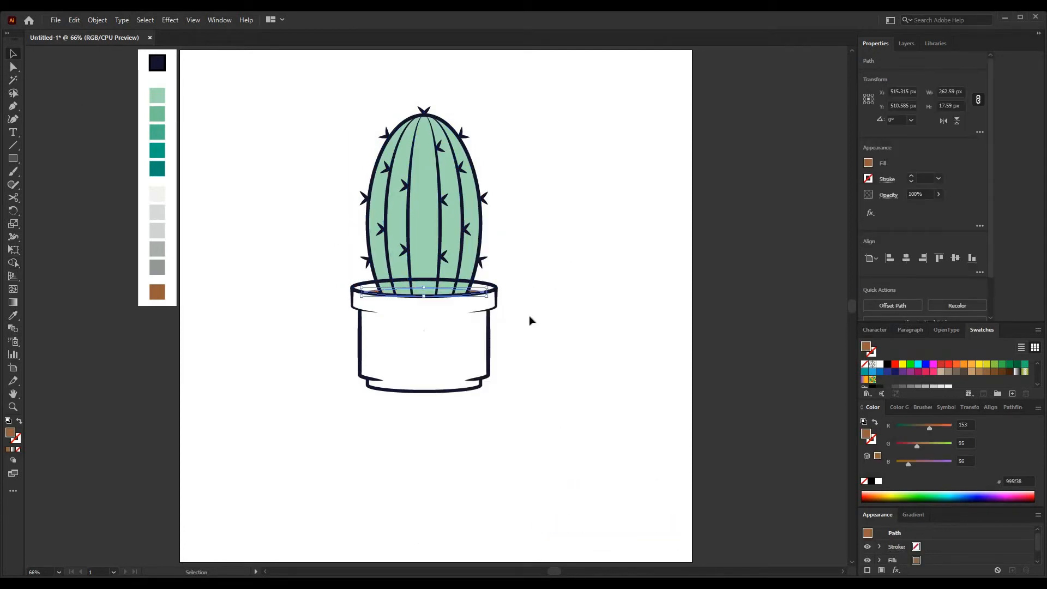
{"action": "left_click", "coordinate": [529, 317]}
Split the green cactus body along its four ribs into five separate segments with the Shape Builder tool.
{"action": "left_click", "coordinate": [469, 206]}
{"action": "left_click", "coordinate": [462, 202], "text": "shift"}
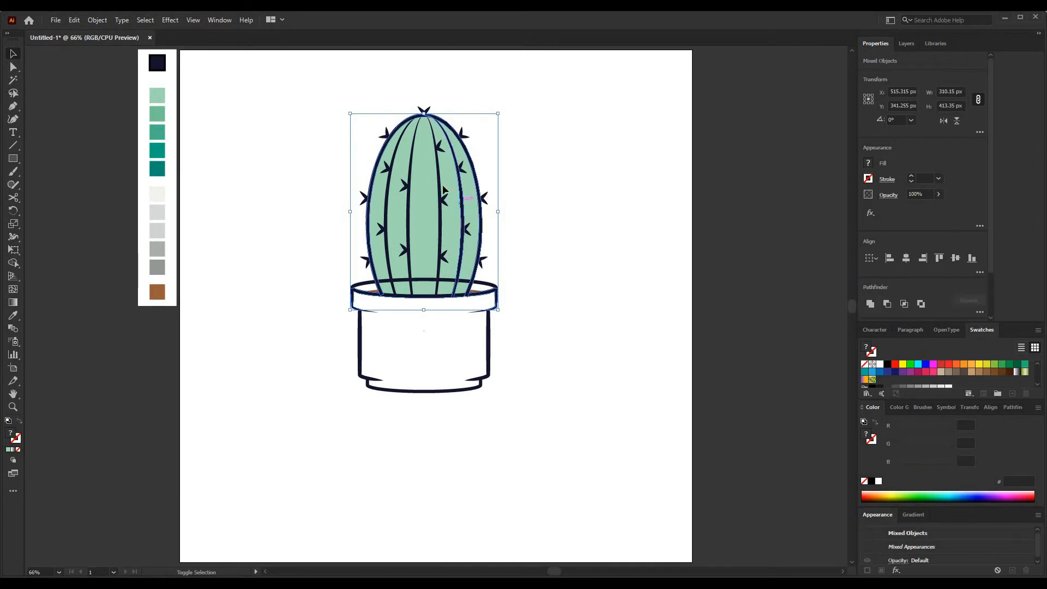
{"action": "left_click", "coordinate": [438, 174], "text": "shift"}
{"action": "left_click", "coordinate": [409, 199], "text": "shift"}
{"action": "left_click", "coordinate": [386, 210], "text": "shift"}
{"action": "left_click", "coordinate": [389, 297], "text": "shift"}
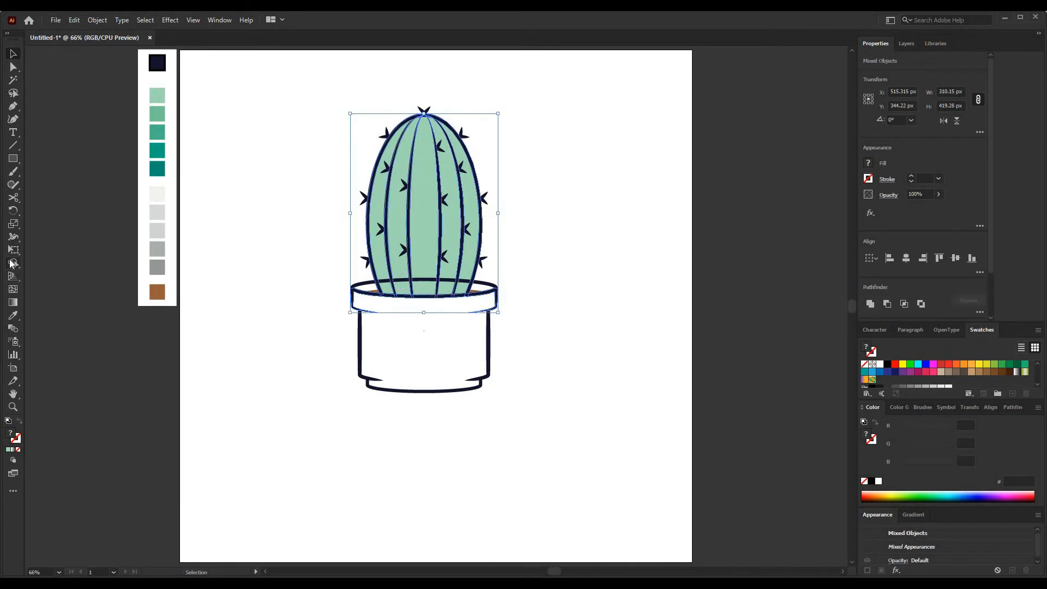
{"action": "left_click", "coordinate": [12, 263]}
{"action": "left_click", "coordinate": [378, 202]}
{"action": "left_click", "coordinate": [397, 206]}
{"action": "left_click", "coordinate": [424, 213]}
{"action": "left_click", "coordinate": [451, 217]}
{"action": "left_click", "coordinate": [472, 214]}
{"action": "left_click", "coordinate": [13, 54]}
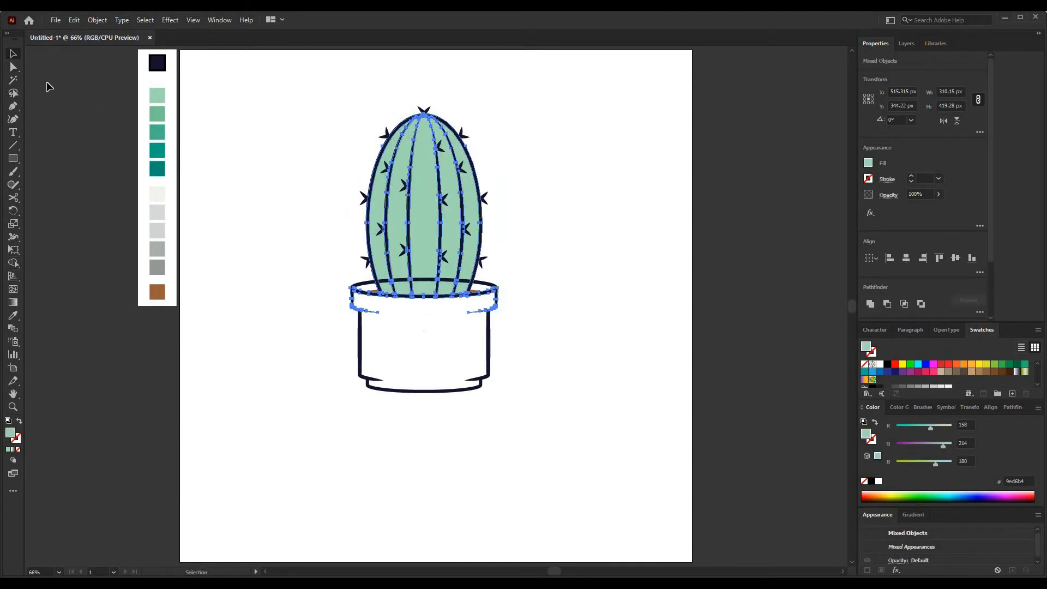
Send the dark ellipse outline of the pot's rim opening to the back of the stacking order.
{"action": "left_click", "coordinate": [490, 284]}
{"action": "right_click", "coordinate": [490, 283]}
{"action": "mouse_move", "coordinate": [542, 415]}
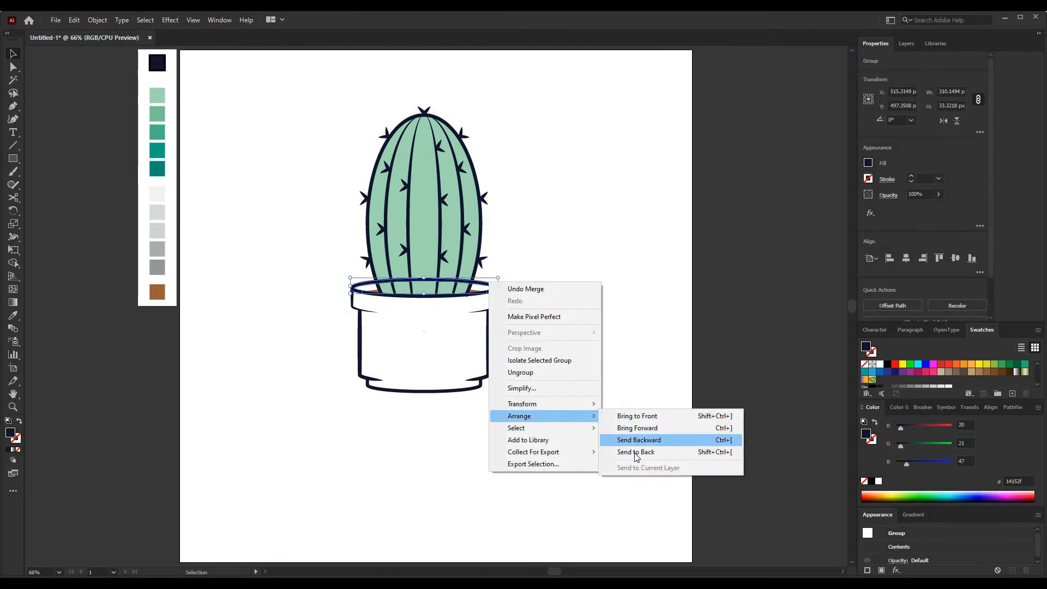
{"action": "left_click", "coordinate": [636, 452]}
{"action": "left_click", "coordinate": [565, 326]}
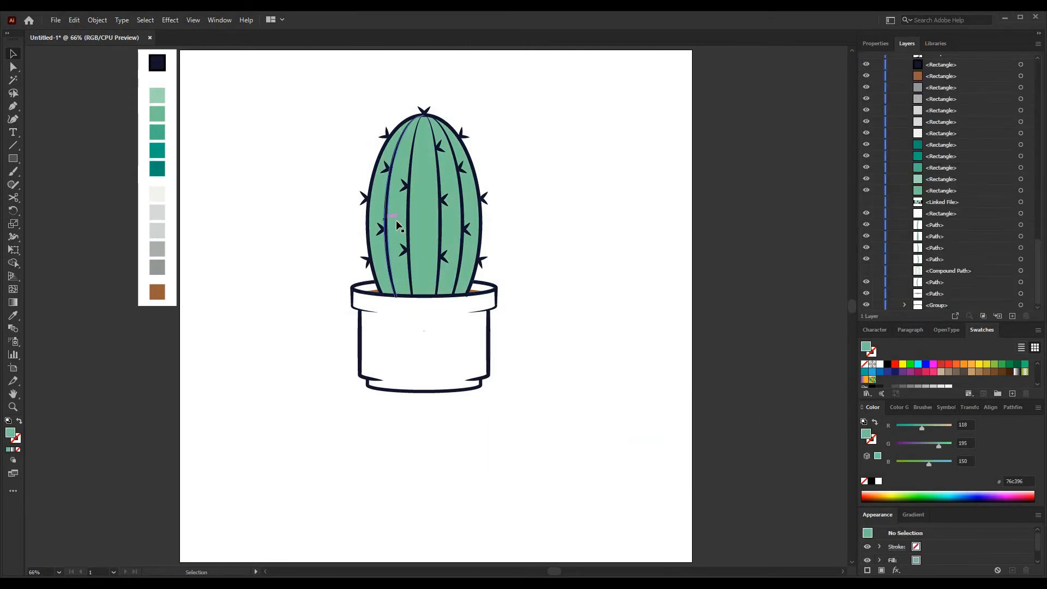
Fill the two cactus segments on either side of the centre segment with the palette's third green.
{"action": "left_click", "coordinate": [397, 222]}
{"action": "left_click", "coordinate": [455, 222], "text": "shift"}
{"action": "key", "text": "i"}
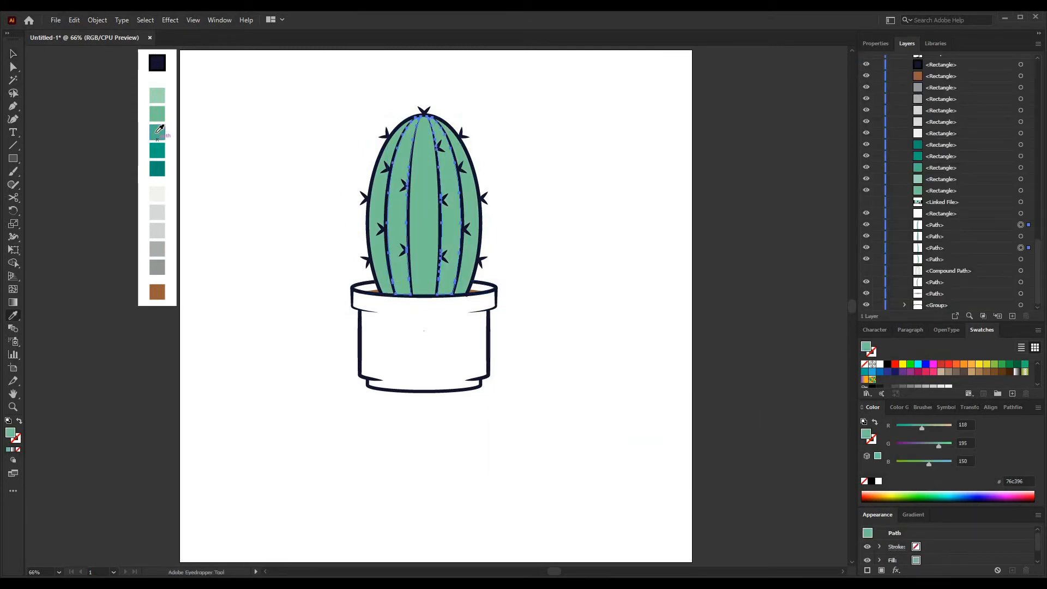
{"action": "left_click", "coordinate": [158, 131]}
{"action": "key", "text": "v"}
Fill the rightmost cactus segment with the palette's fourth green, #00a584.
{"action": "left_click", "coordinate": [472, 207]}
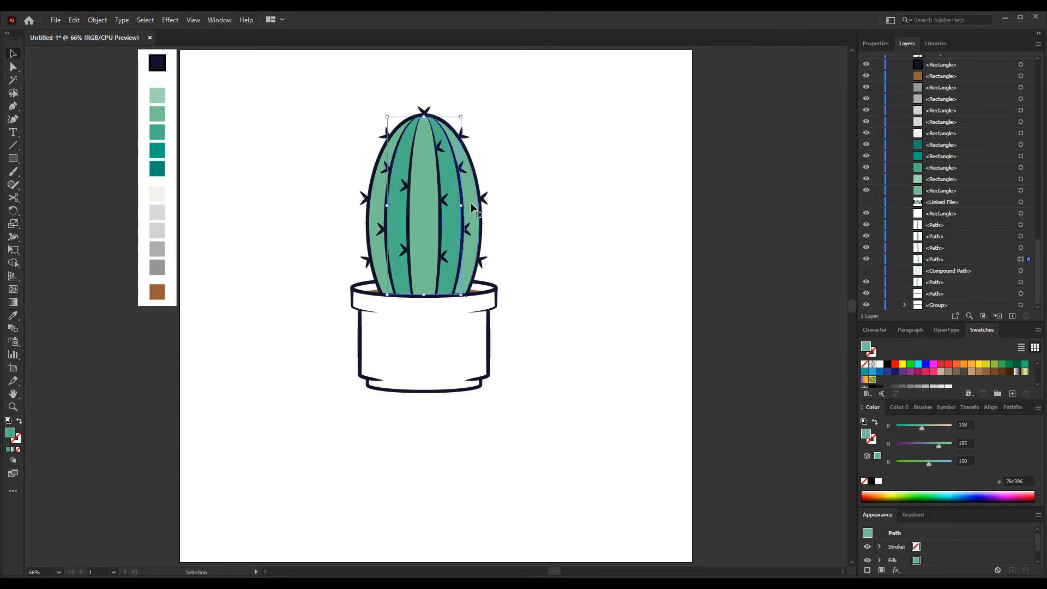
{"action": "key", "text": "i"}
{"action": "left_click", "coordinate": [158, 148]}
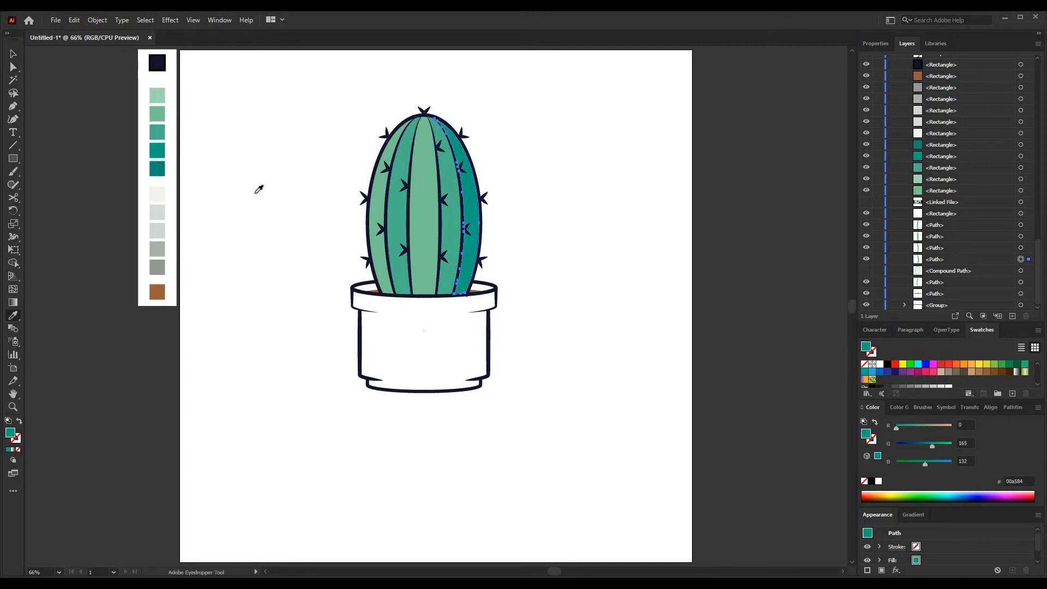
{"action": "key", "text": "v"}
{"action": "left_click", "coordinate": [349, 220]}
Draw a rectangle covering the whole pot, fill it with palette grey #d8dad9 and send it behind the line art.
{"action": "key", "text": "m"}
{"action": "left_click_drag", "start_coordinate": [338, 268], "coordinate": [540, 414]}
{"action": "left_click", "coordinate": [13, 318]}
{"action": "left_click", "coordinate": [157, 212]}
{"action": "key", "text": "v"}
{"action": "right_click", "coordinate": [423, 327]}
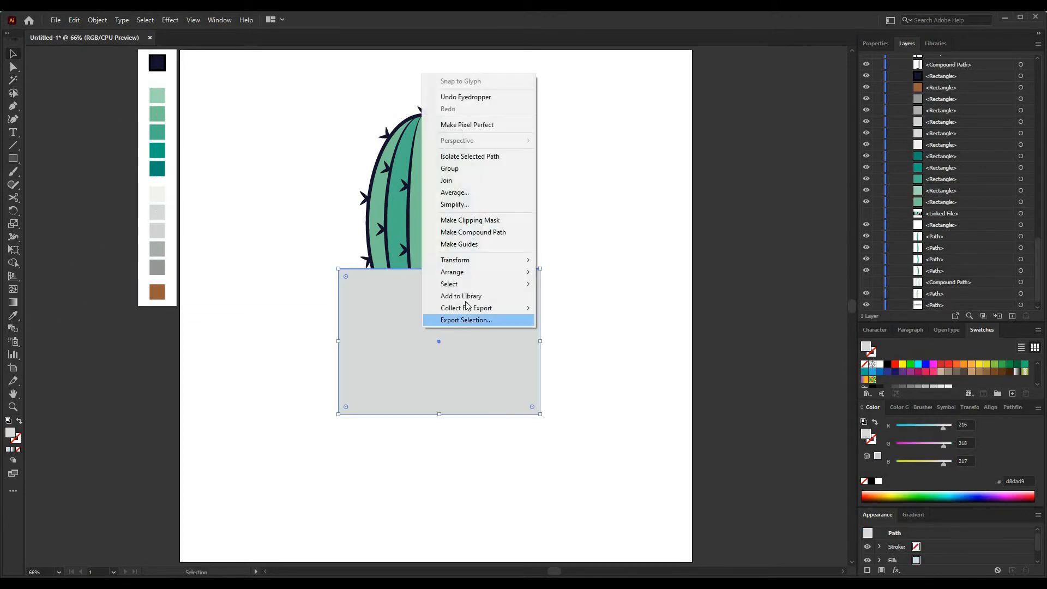
{"action": "mouse_move", "coordinate": [480, 272]}
{"action": "left_click", "coordinate": [565, 309]}
Expand the 7 pt stroke of the pot's base outline into a filled shape.
{"action": "left_click_drag", "start_coordinate": [310, 458], "coordinate": [548, 306]}
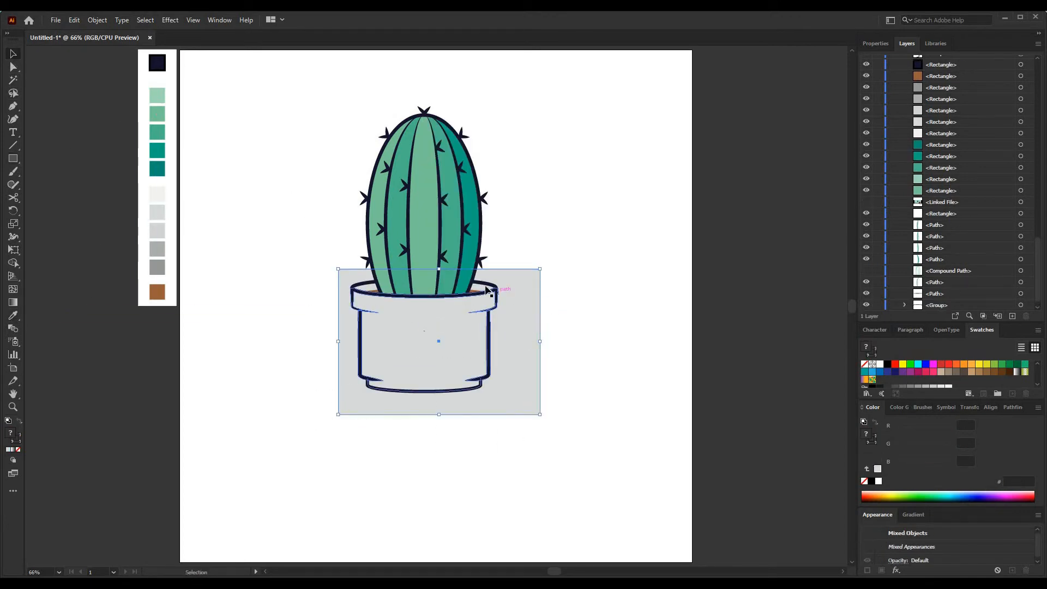
{"action": "left_click", "coordinate": [398, 381]}
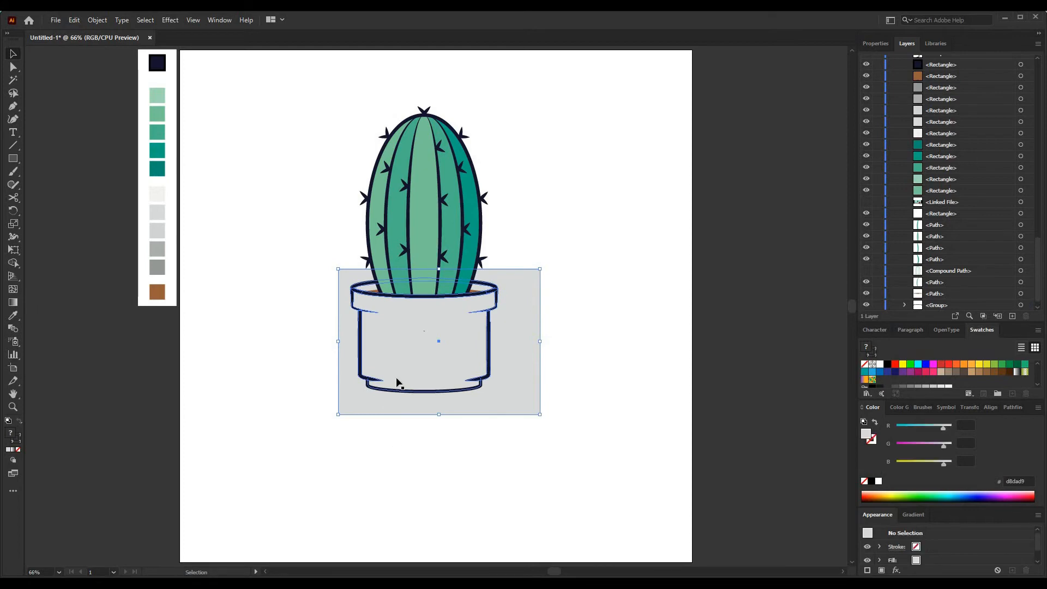
{"action": "left_click", "coordinate": [97, 20]}
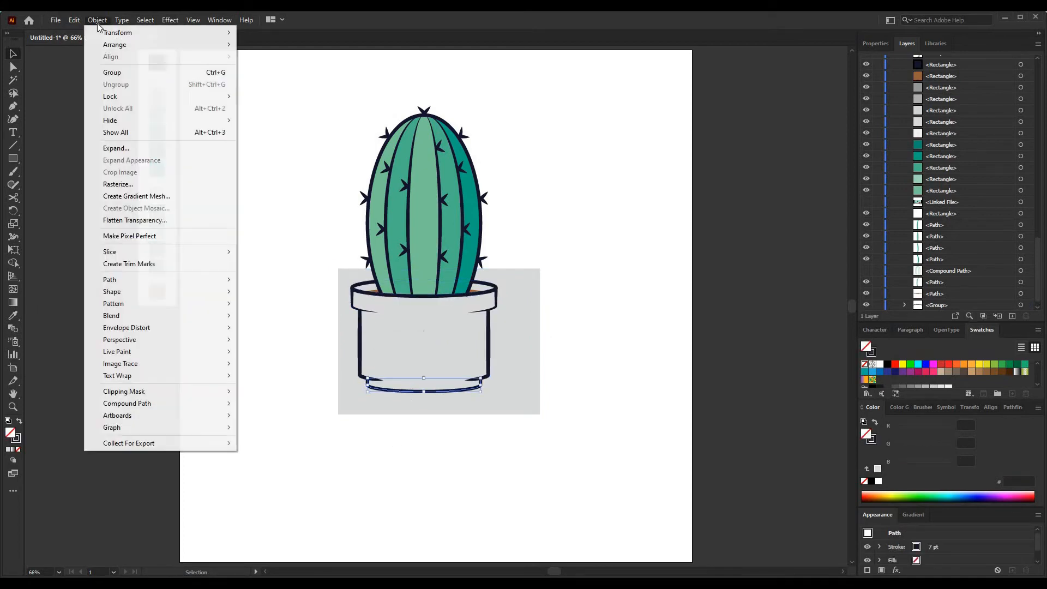
{"action": "left_click", "coordinate": [109, 147]}
{"action": "left_click", "coordinate": [489, 363]}
Trim the grey rectangle to the pot with Shape Builder, removing the area outside the pot's outlines.
{"action": "left_click_drag", "start_coordinate": [332, 432], "coordinate": [406, 360]}
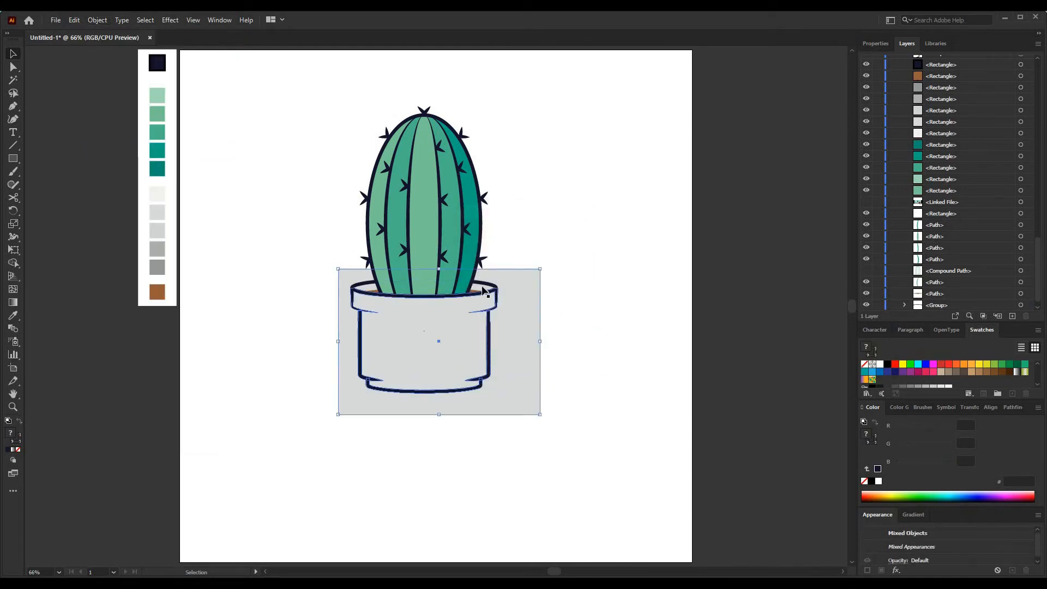
{"action": "left_click", "coordinate": [13, 262]}
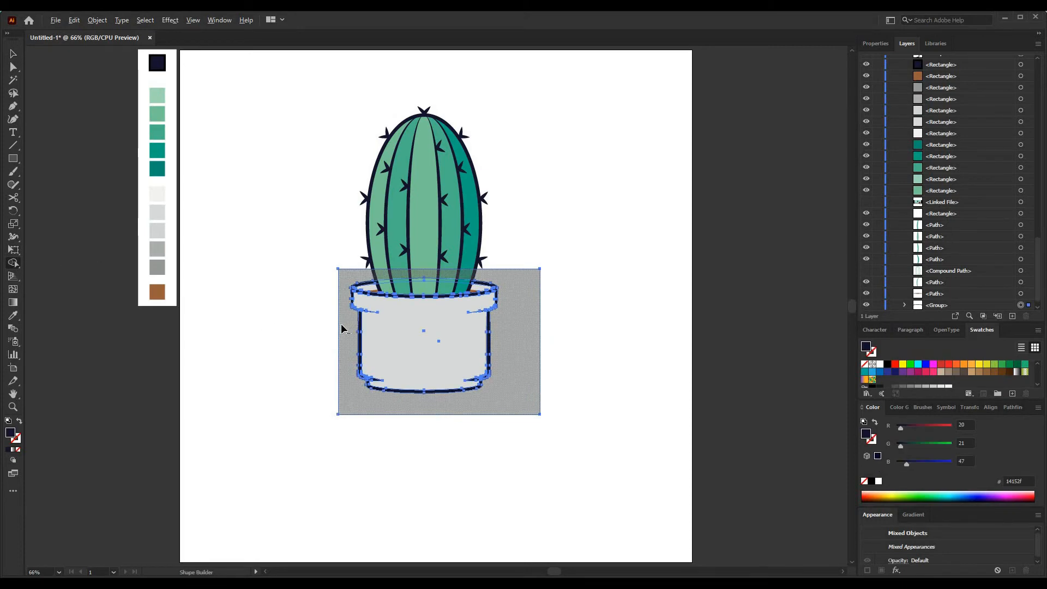
{"action": "left_click", "coordinate": [342, 326], "text": "alt"}
{"action": "left_click", "coordinate": [13, 55]}
{"action": "left_click", "coordinate": [268, 278]}
Draw a tall rectangle over the right part of the pot and fill it with palette grey #d2d5d4.
{"action": "key", "text": "m"}
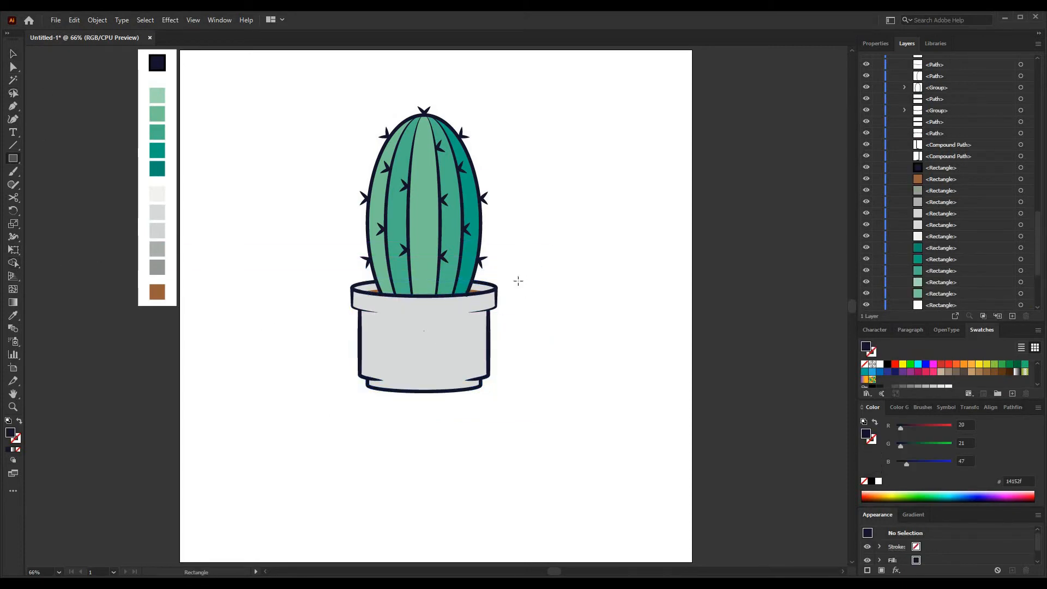
{"action": "left_click_drag", "start_coordinate": [523, 255], "coordinate": [442, 438]}
{"action": "left_click", "coordinate": [13, 316]}
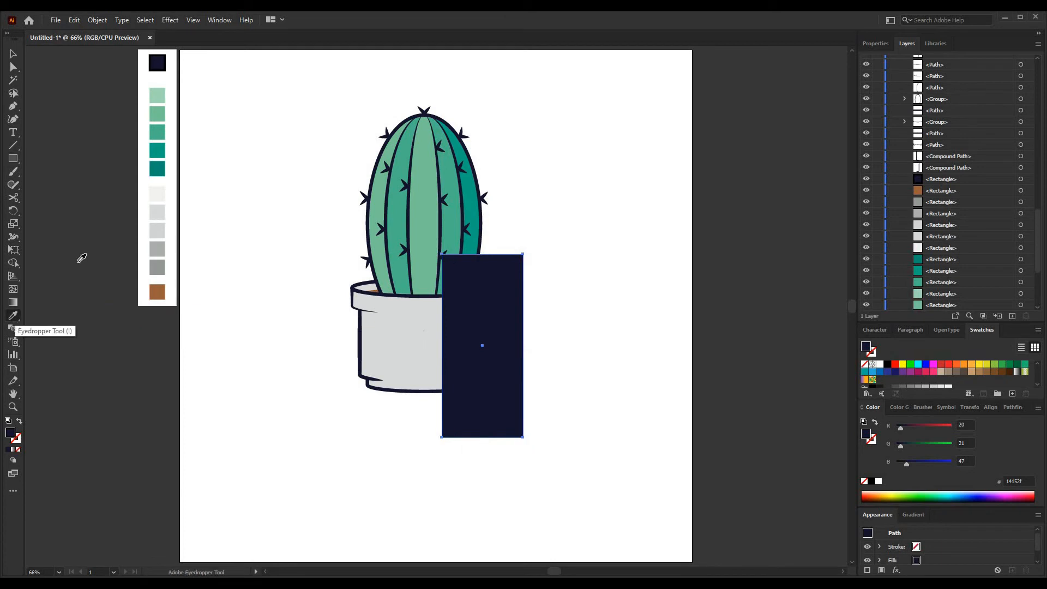
{"action": "left_click", "coordinate": [157, 231]}
{"action": "key", "text": "v"}
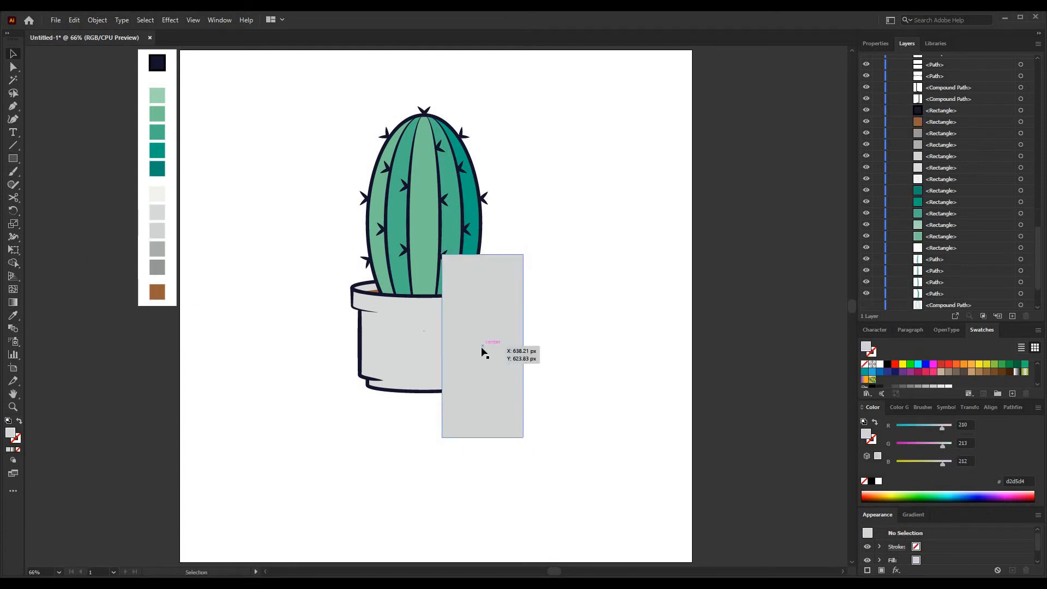
{"action": "left_click", "coordinate": [404, 410]}
Trim the darker grey rectangle to the pot's right side with Shape Builder, removing the area outside the pot.
{"action": "left_click_drag", "start_coordinate": [410, 432], "coordinate": [547, 322]}
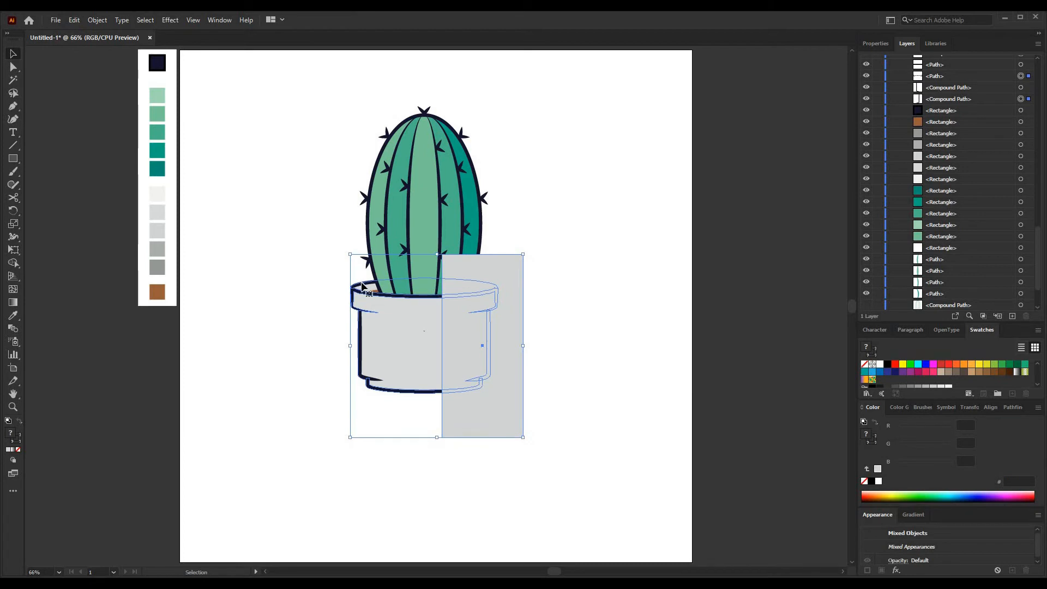
{"action": "left_click", "coordinate": [13, 263]}
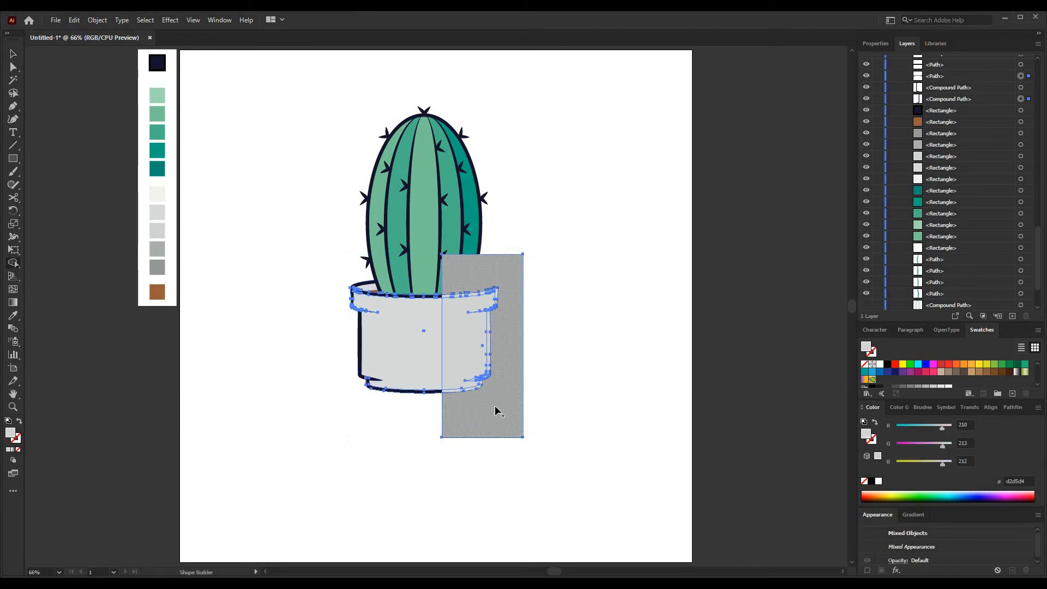
{"action": "left_click", "coordinate": [496, 410], "text": "alt"}
{"action": "key", "text": "v"}
{"action": "left_click", "coordinate": [444, 434]}
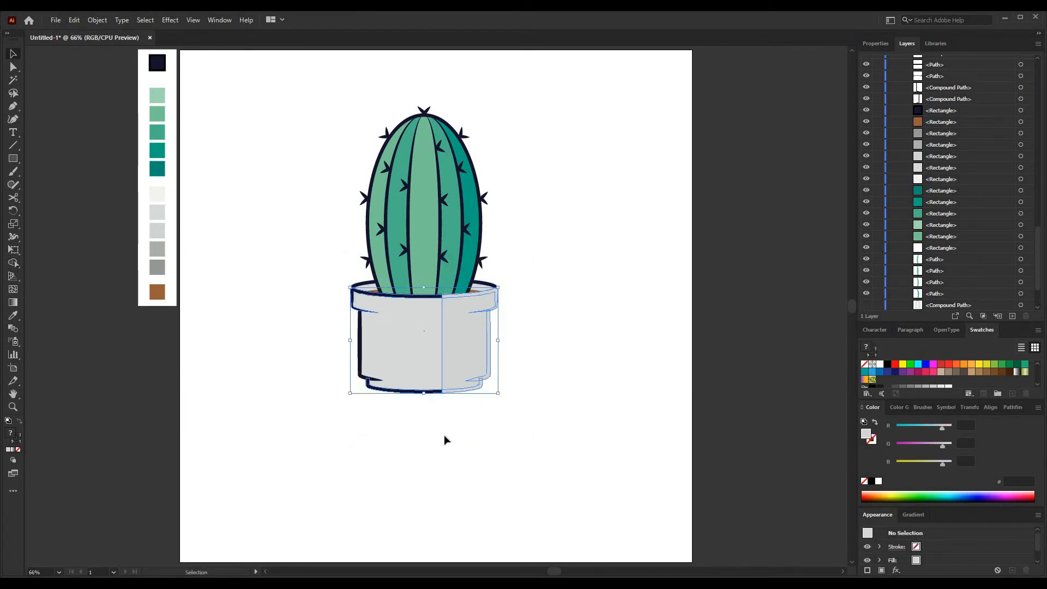
Send the pot's darker grey shade and its light grey base fill to the back, behind the line art.
{"action": "left_click", "coordinate": [449, 359]}
{"action": "left_click", "coordinate": [399, 354], "text": "shift"}
{"action": "right_click", "coordinate": [438, 309]}
{"action": "mouse_move", "coordinate": [491, 298]}
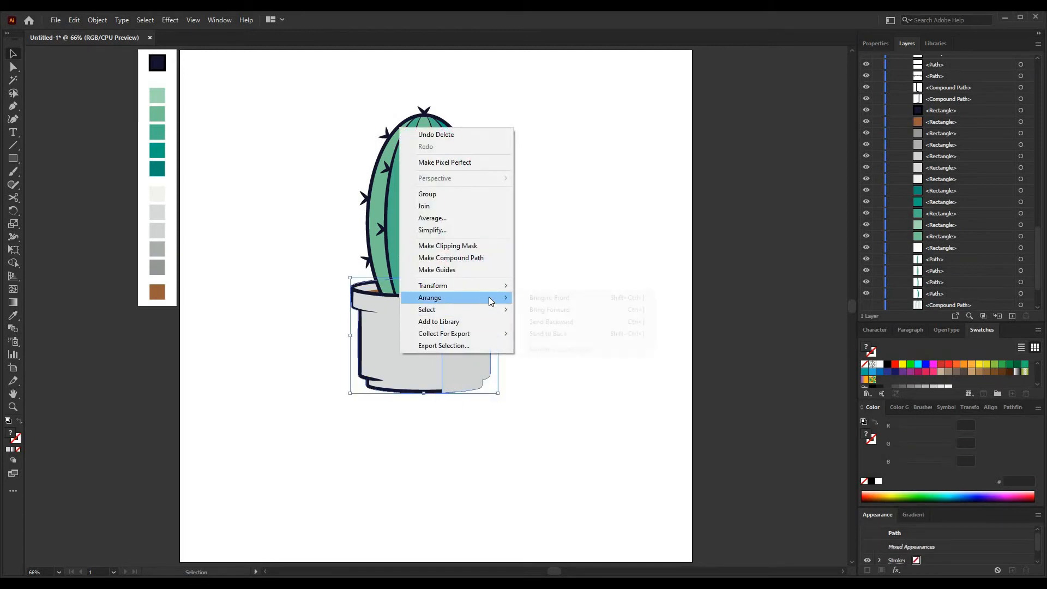
{"action": "left_click", "coordinate": [557, 336]}
{"action": "left_click", "coordinate": [557, 335]}
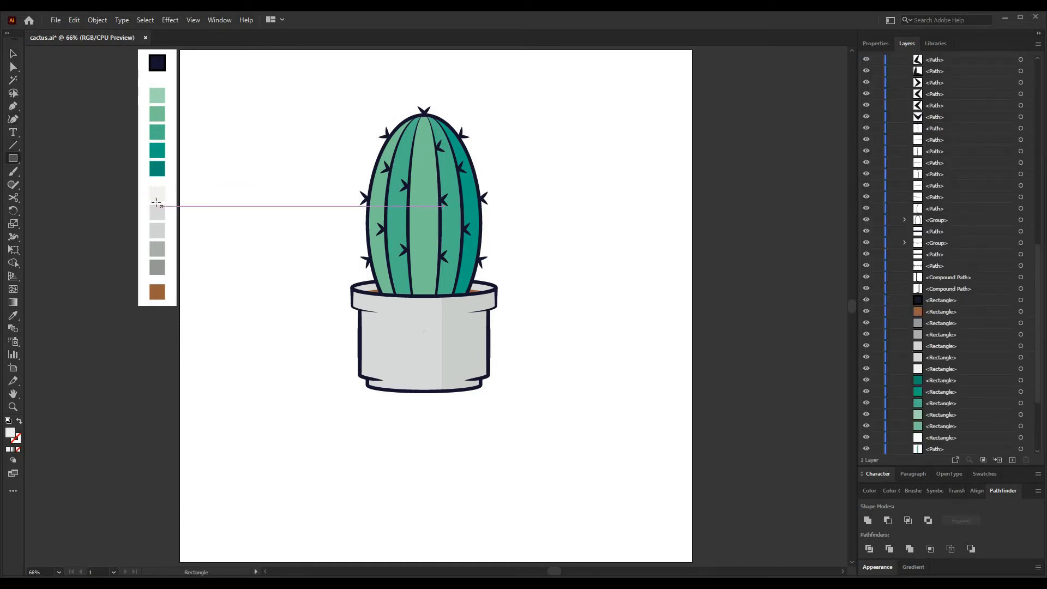
Draw an off-white rectangle over the pot's left edge and remove the area outside the pot with Shape Builder.
{"action": "left_click_drag", "start_coordinate": [309, 263], "coordinate": [374, 418]}
{"action": "key", "text": "v"}
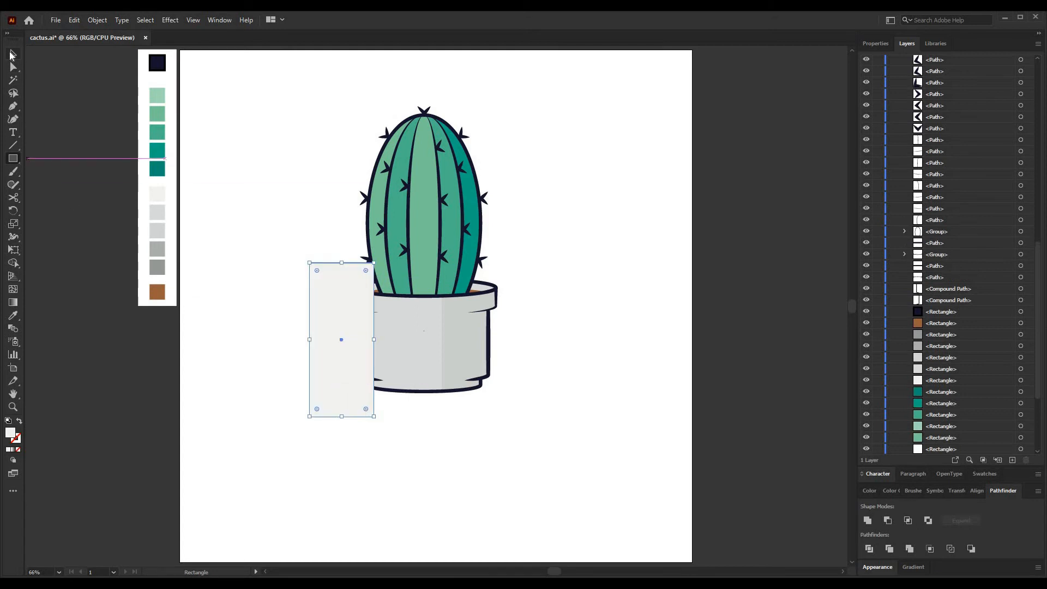
{"action": "left_click", "coordinate": [385, 338], "text": "shift"}
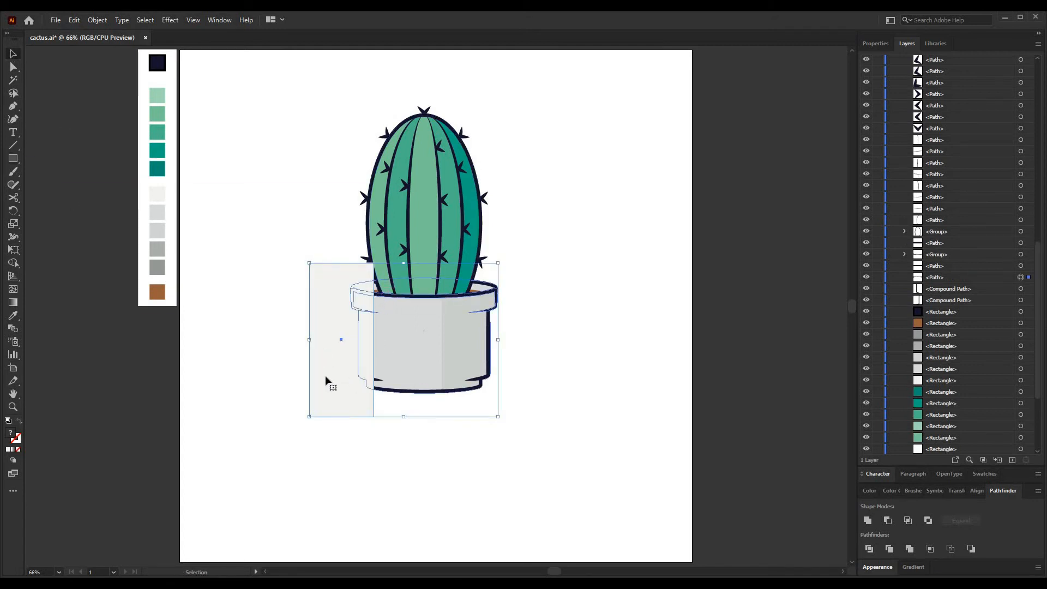
{"action": "key", "text": "shift+m"}
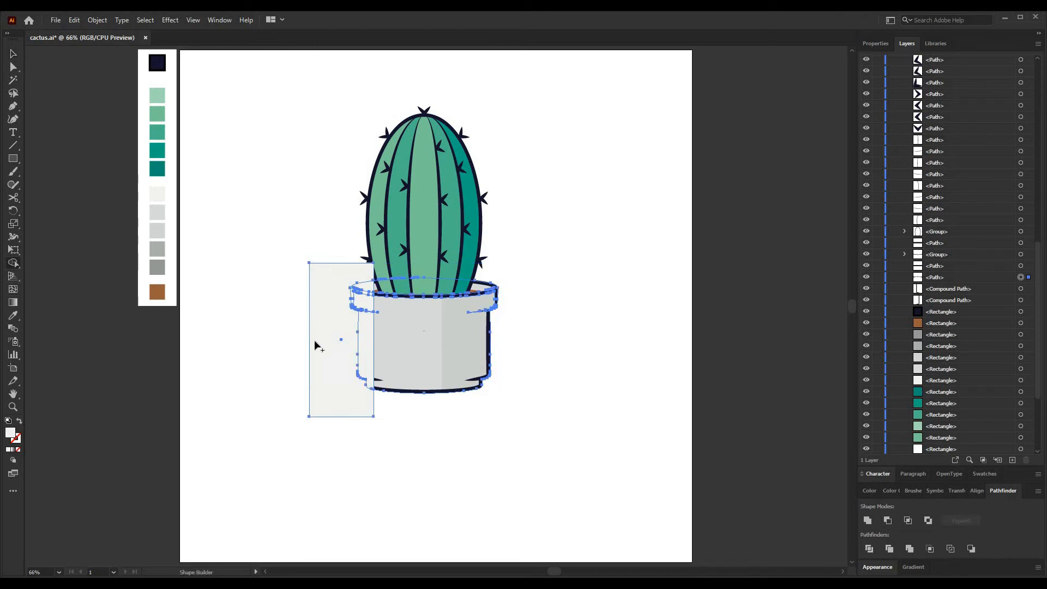
{"action": "left_click", "coordinate": [325, 342], "text": "alt"}
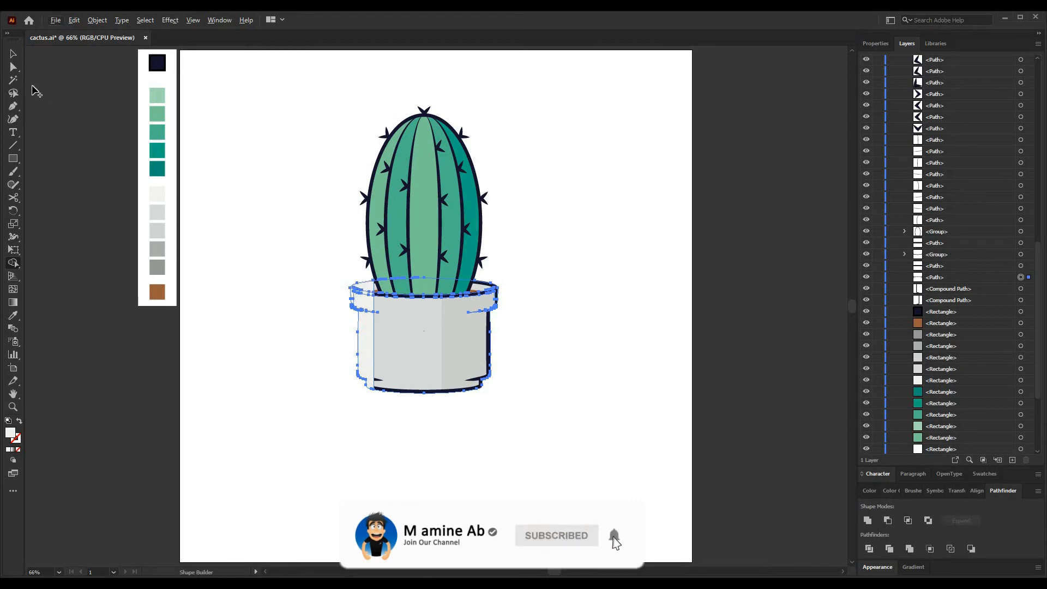
{"action": "key", "text": "v"}
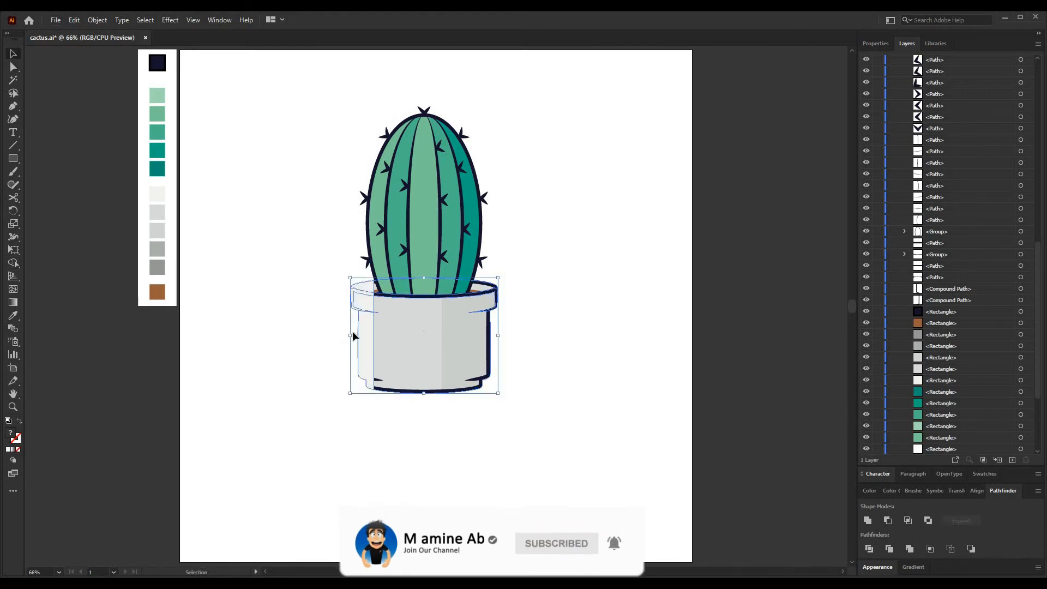
Send the off-white highlight and the pot's light grey base fill to the back, behind the line art.
{"action": "left_click", "coordinate": [403, 335], "text": "shift"}
{"action": "right_click", "coordinate": [401, 332]}
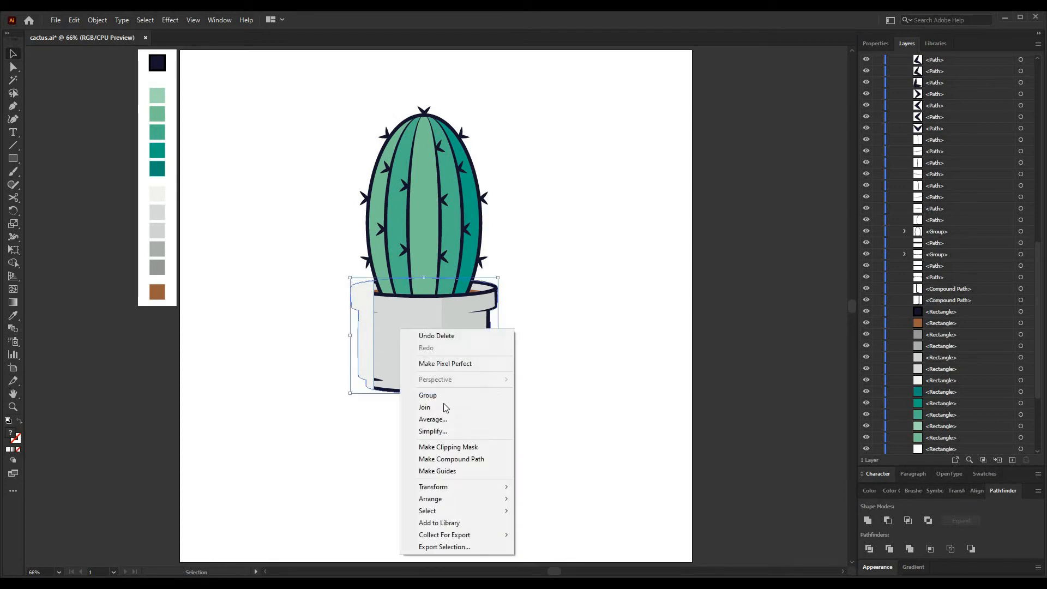
{"action": "mouse_move", "coordinate": [436, 496]}
{"action": "left_click", "coordinate": [545, 537]}
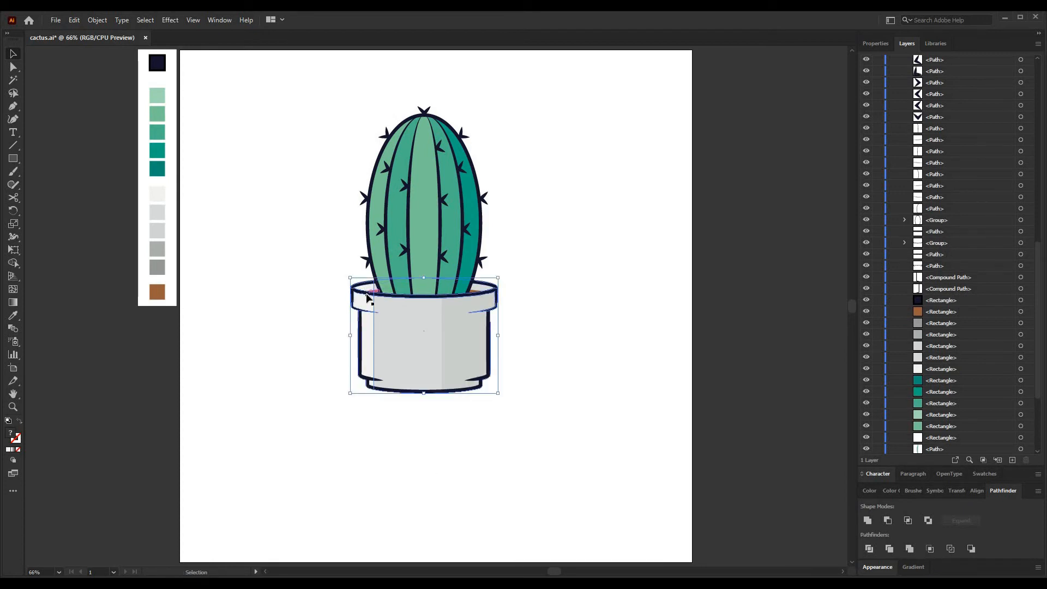
Remove the part of the off-white highlight inside the pot's rim opening with Shape Builder.
{"action": "left_click", "coordinate": [13, 264]}
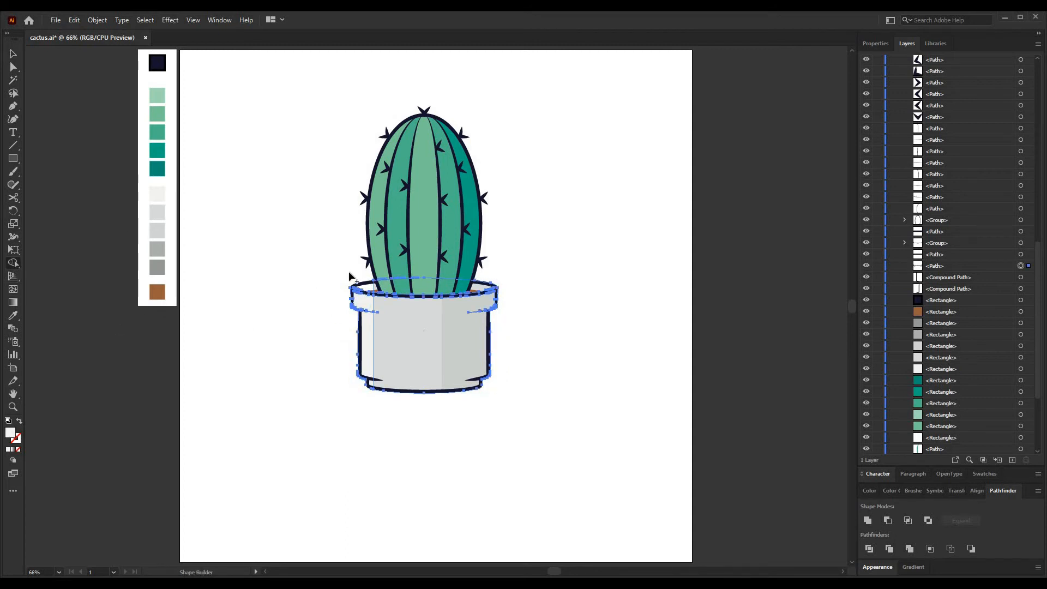
{"action": "key", "text": "v"}
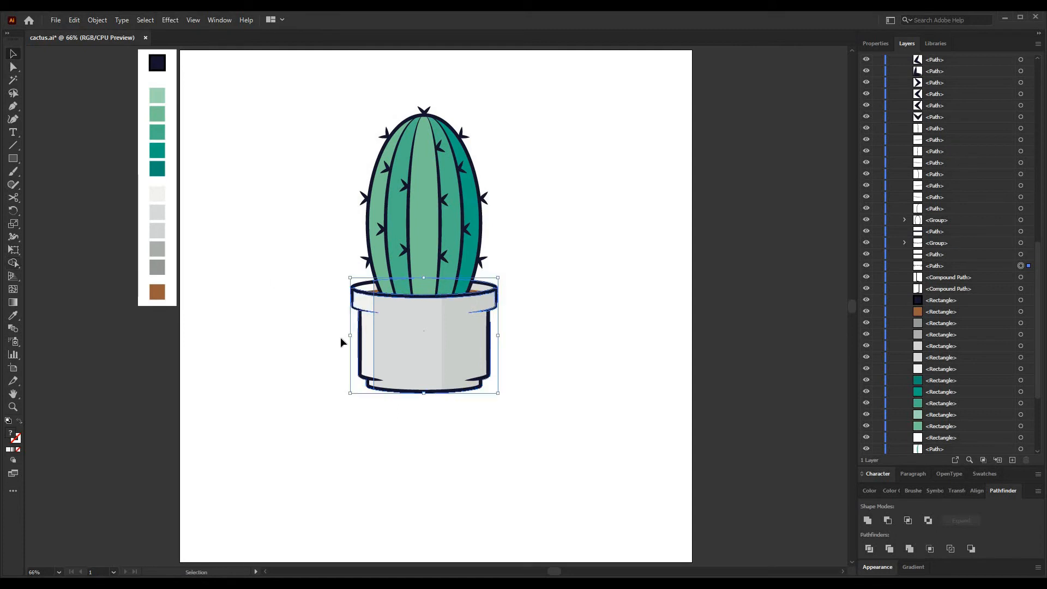
{"action": "left_click", "coordinate": [341, 338]}
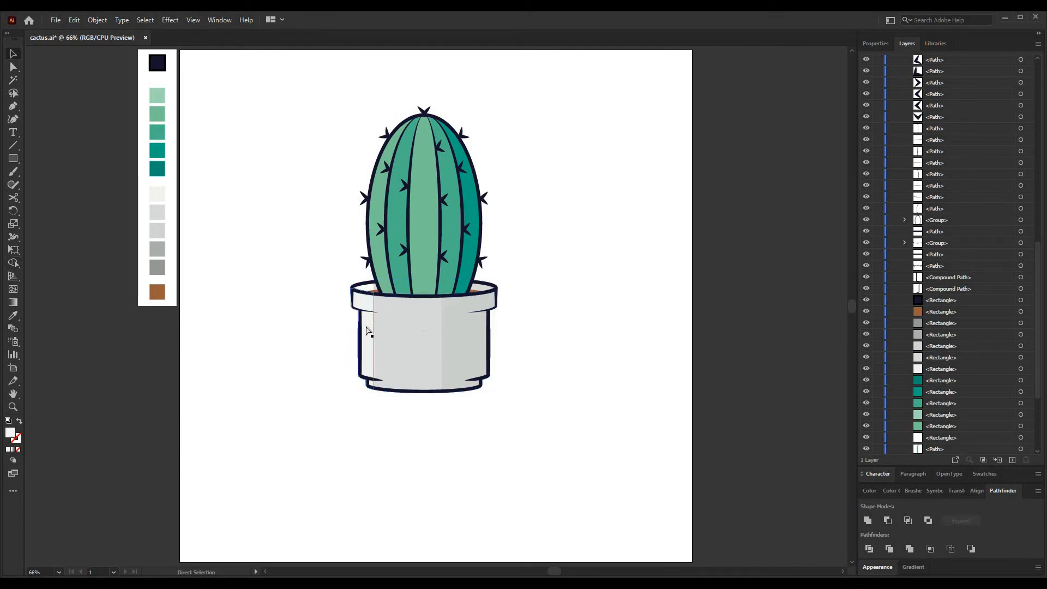
{"action": "key", "text": "v"}
{"action": "left_click", "coordinate": [328, 325]}
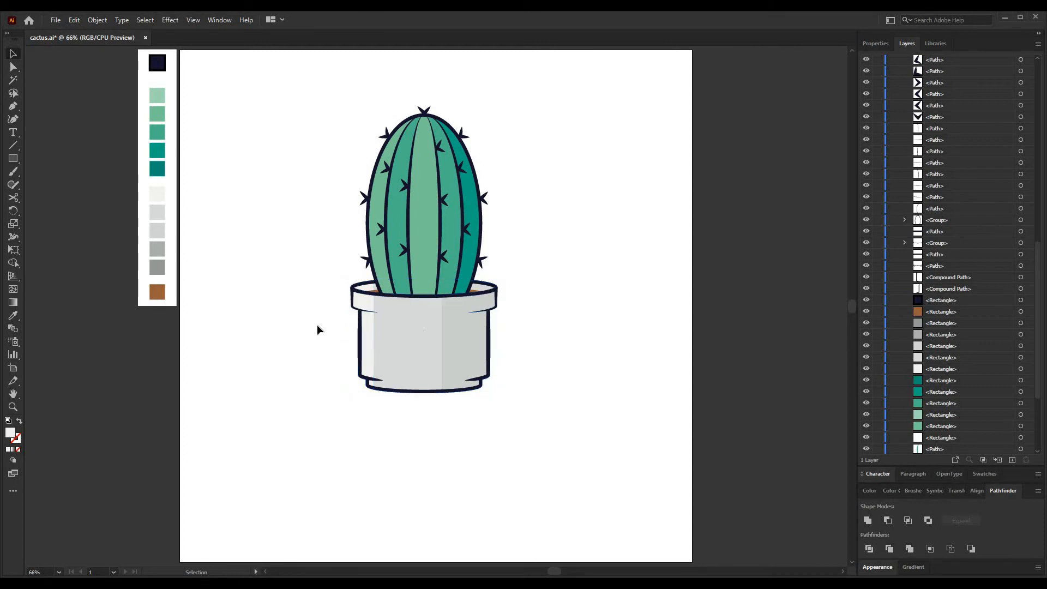
{"action": "left_click", "coordinate": [365, 298]}
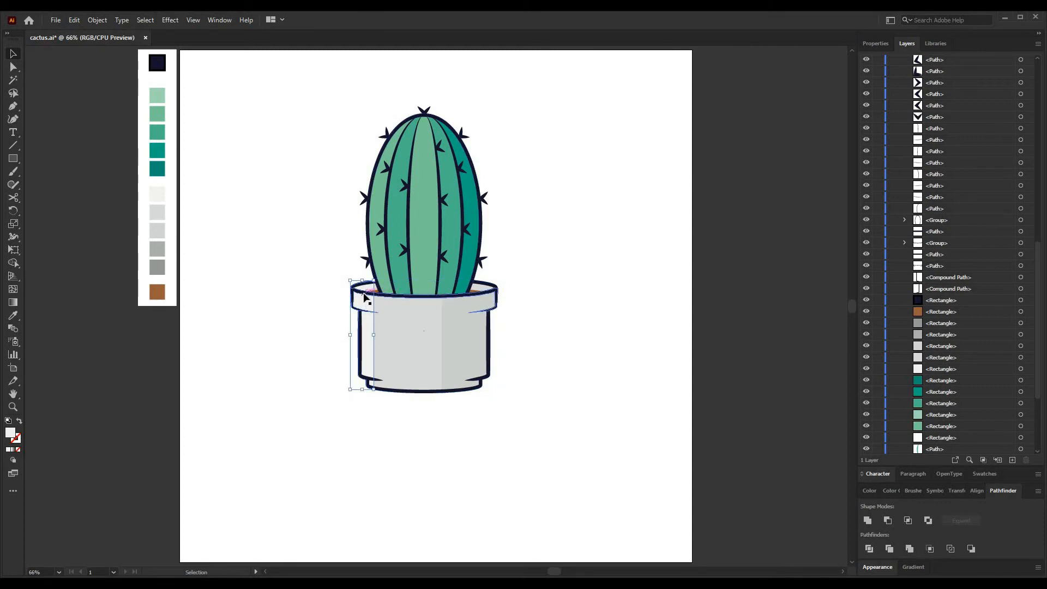
{"action": "left_click", "coordinate": [409, 376], "text": "shift"}
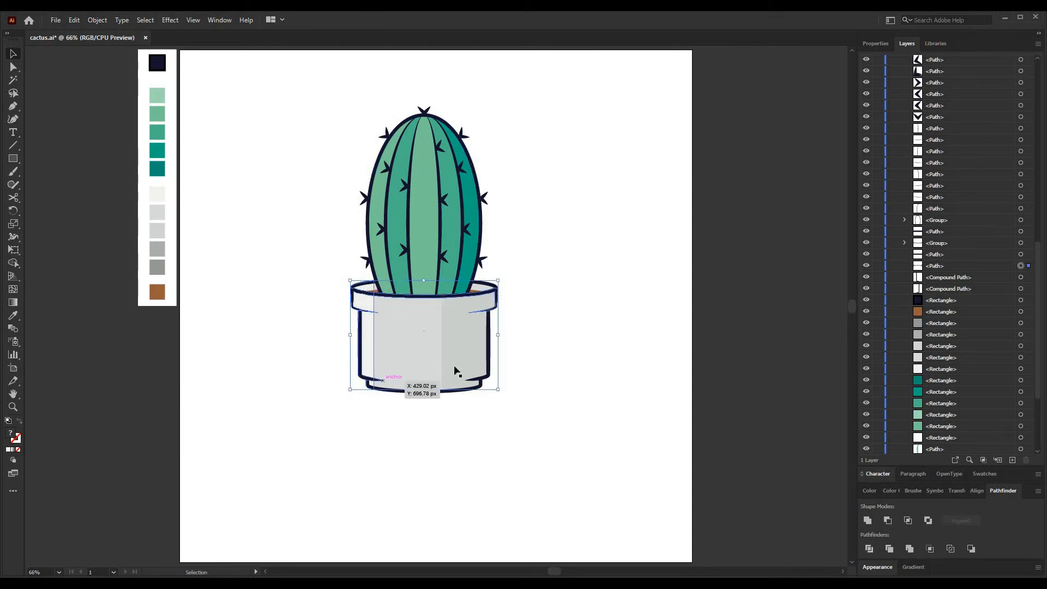
{"action": "left_click", "coordinate": [13, 263]}
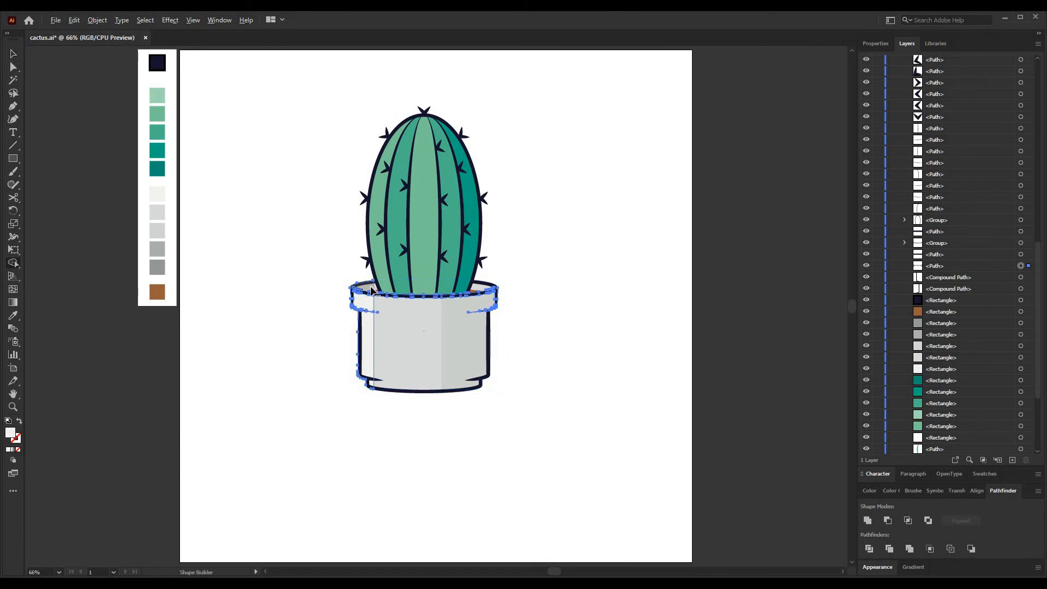
{"action": "key", "text": "v"}
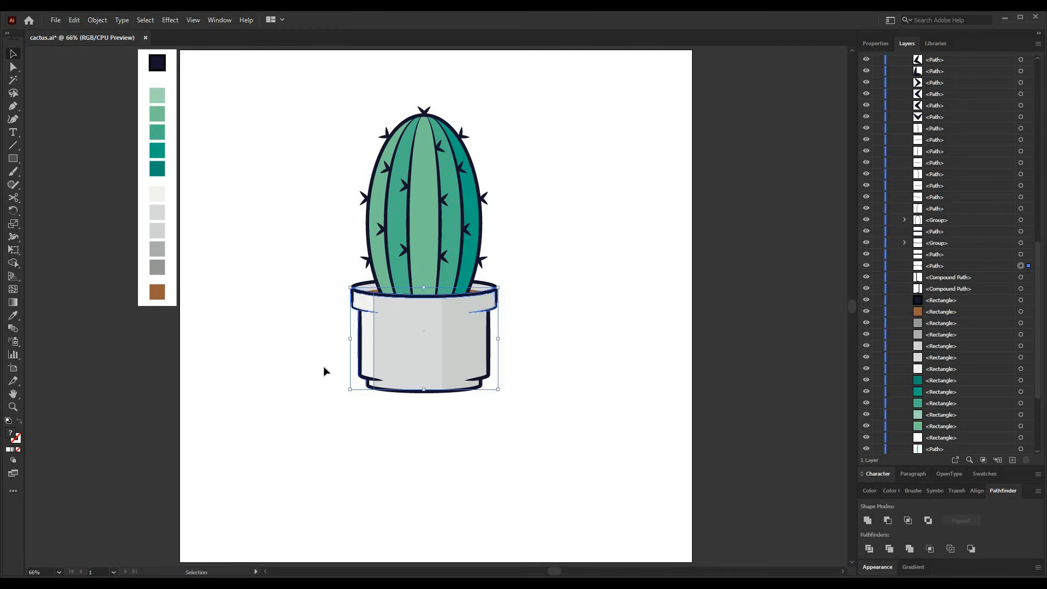
{"action": "left_click", "coordinate": [324, 371]}
Draw a narrow vertical ellipse on the shaded right part of the pot and fill it with a darker grey.
{"action": "key", "text": "l"}
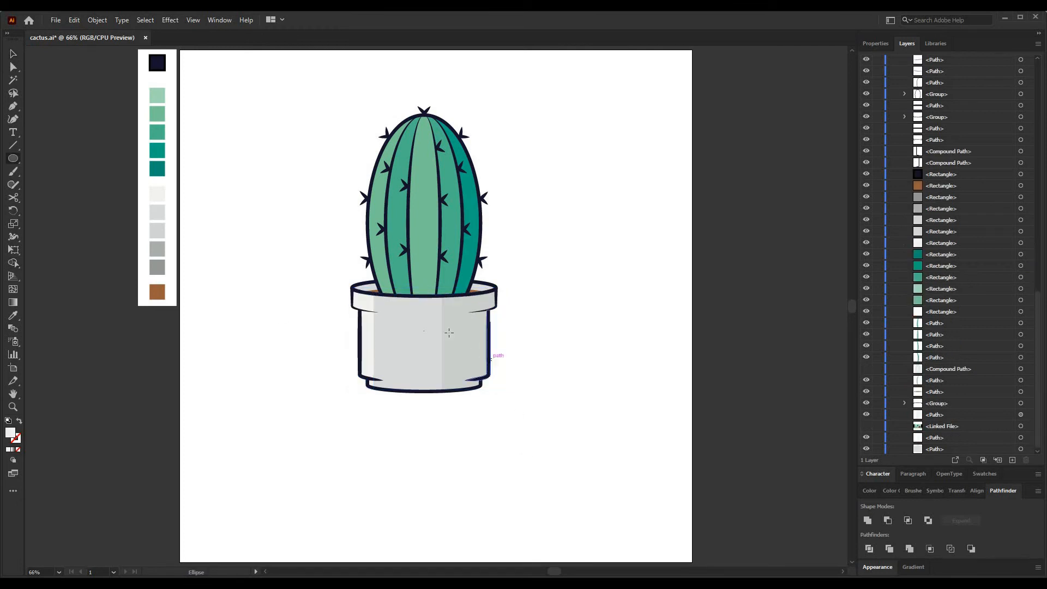
{"action": "left_click_drag", "start_coordinate": [457, 322], "coordinate": [464, 366]}
{"action": "left_click", "coordinate": [14, 315]}
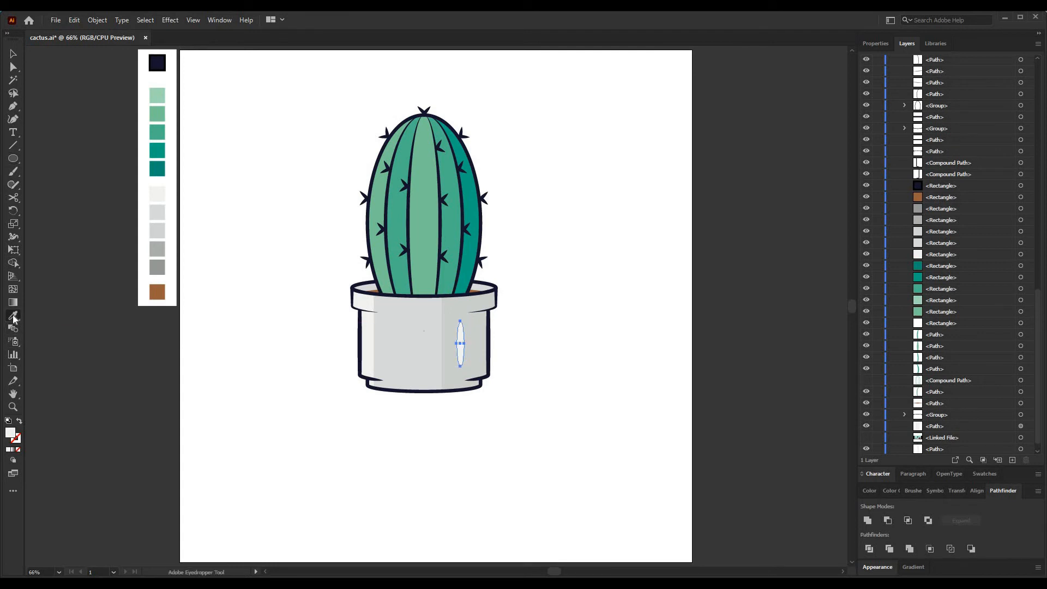
{"action": "left_click", "coordinate": [473, 335]}
{"action": "key", "text": "v"}
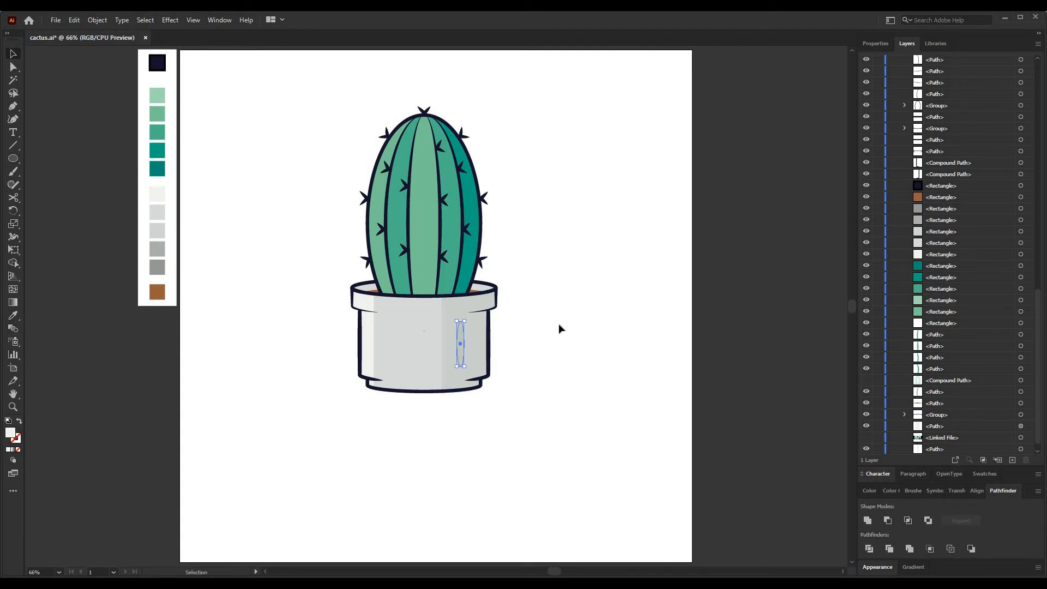
{"action": "left_click", "coordinate": [566, 322]}
Draw a small vertical ellipse beside the pot's left highlight strip and fill it with off-white.
{"action": "key", "text": "l"}
{"action": "left_click_drag", "start_coordinate": [378, 318], "coordinate": [383, 343]}
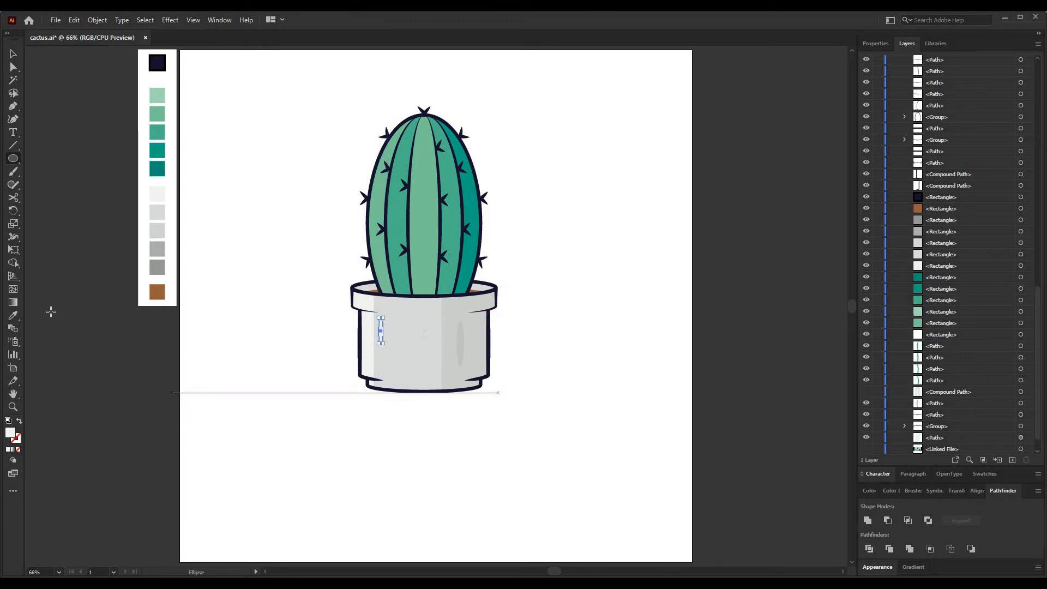
{"action": "left_click", "coordinate": [13, 316]}
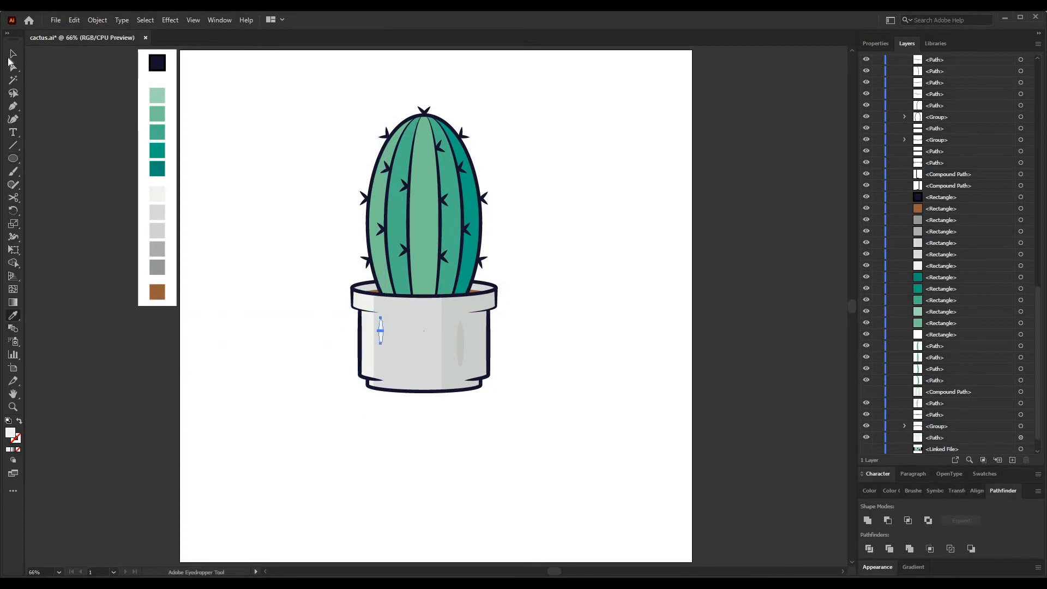
{"action": "key", "text": "v"}
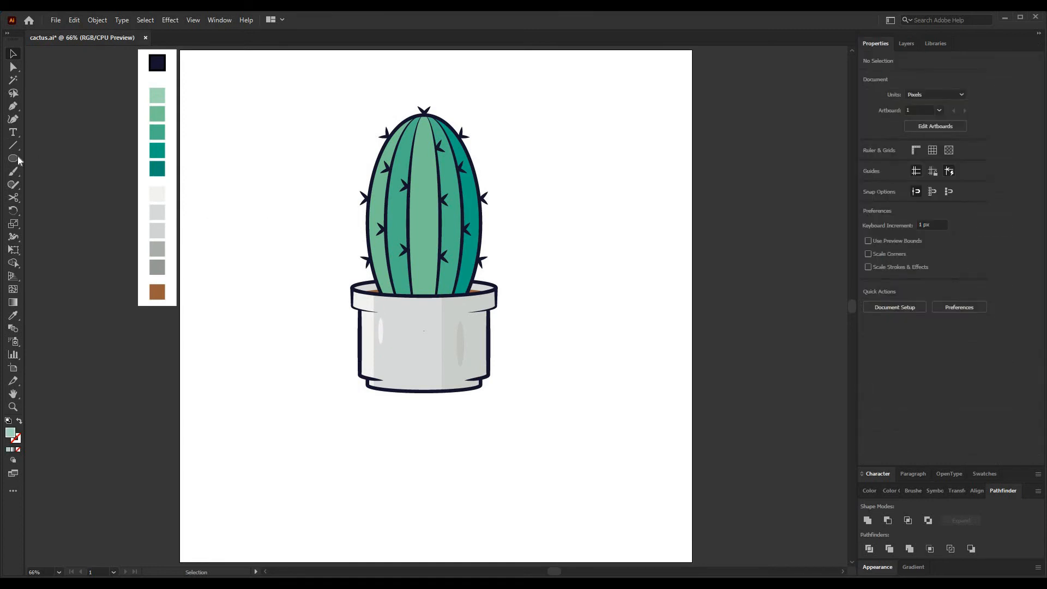
Draw a vertical ellipse about 15 × 116 px on the upper part of the centre rib, filled with the palette's lightest green.
{"action": "left_click", "coordinate": [16, 158]}
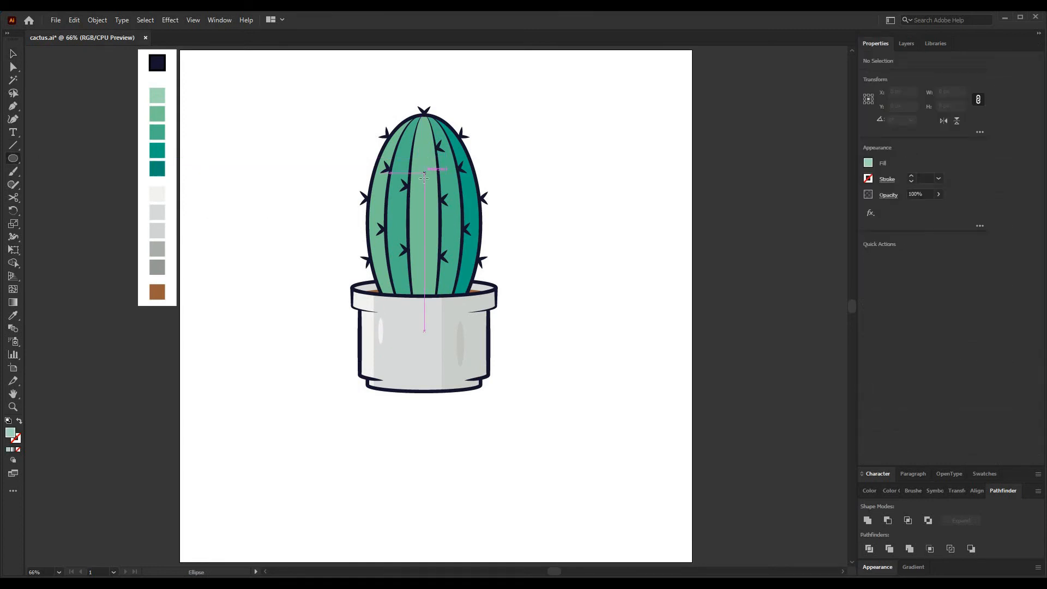
{"action": "left_click_drag", "start_coordinate": [423, 178], "coordinate": [428, 206]}
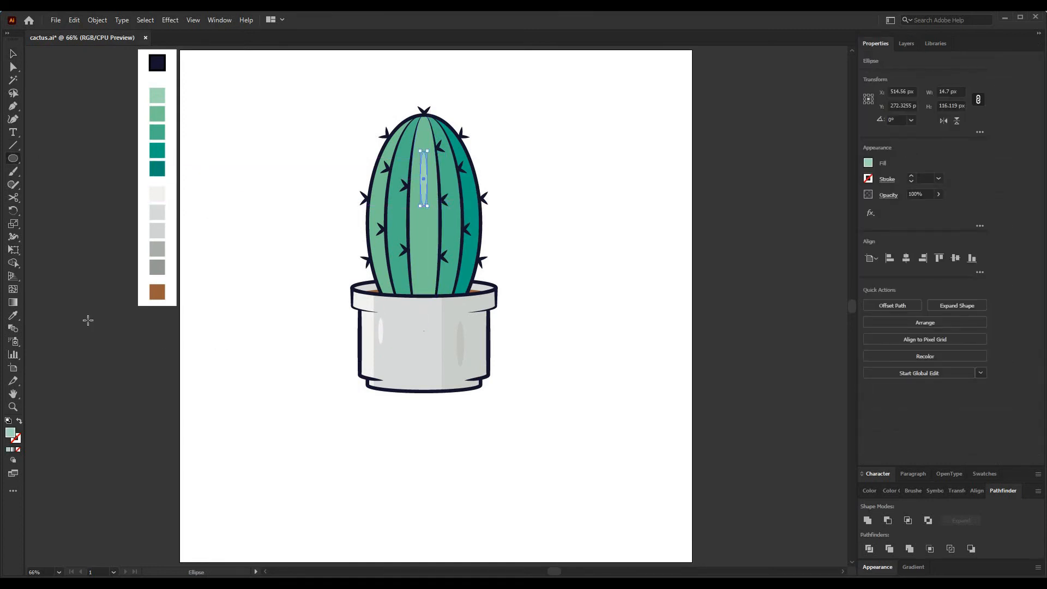
{"action": "key", "text": "i"}
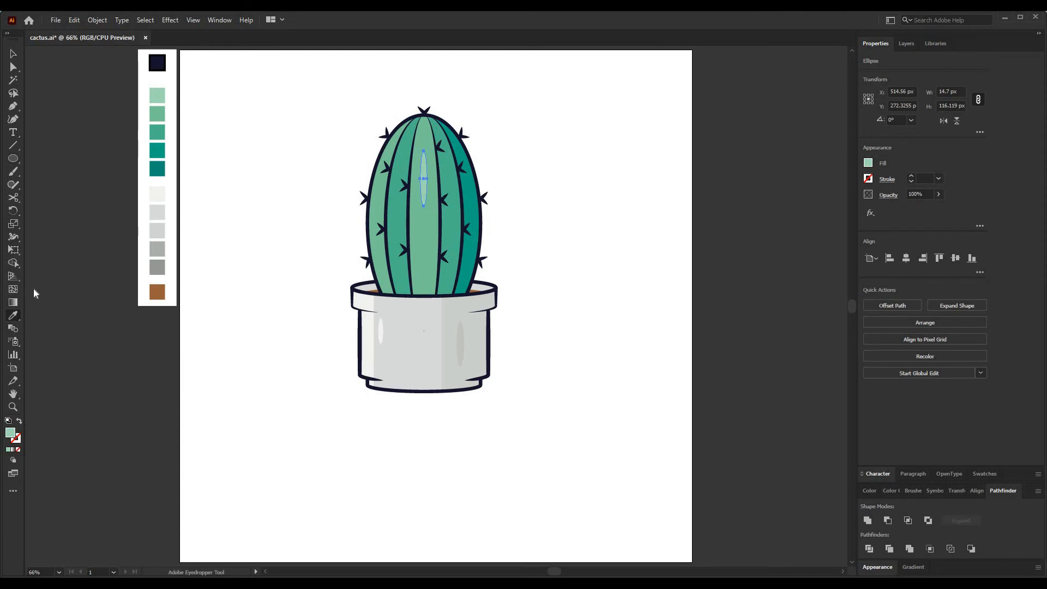
{"action": "left_click", "coordinate": [165, 97]}
{"action": "key", "text": "v"}
{"action": "left_click", "coordinate": [312, 202]}
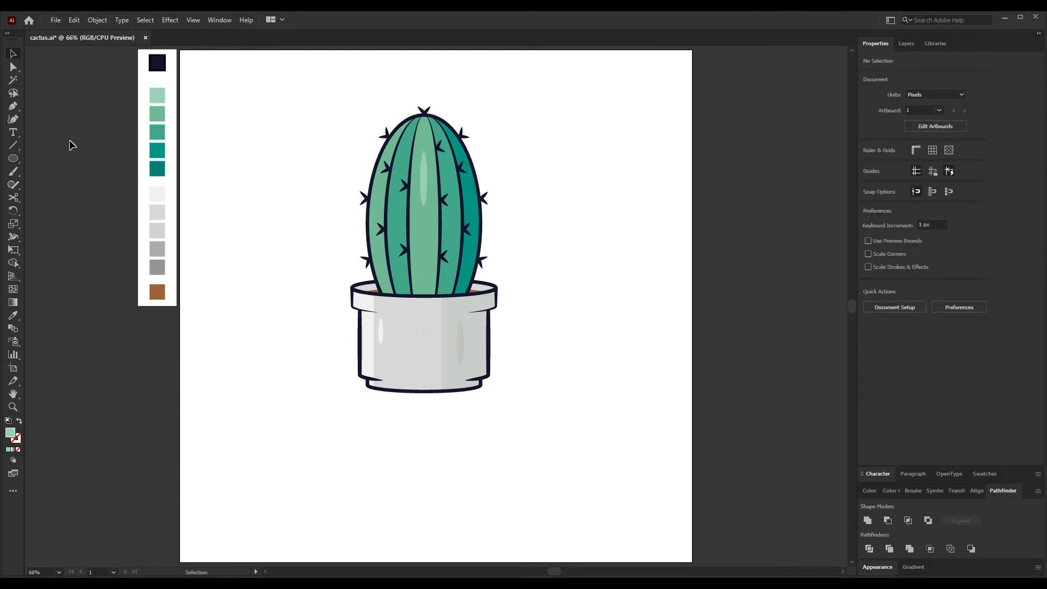
Draw a short vertical curve with the Pen tool on the rib left of centre, with a light green stroke and no fill.
{"action": "left_click", "coordinate": [13, 106]}
{"action": "left_click", "coordinate": [399, 195]}
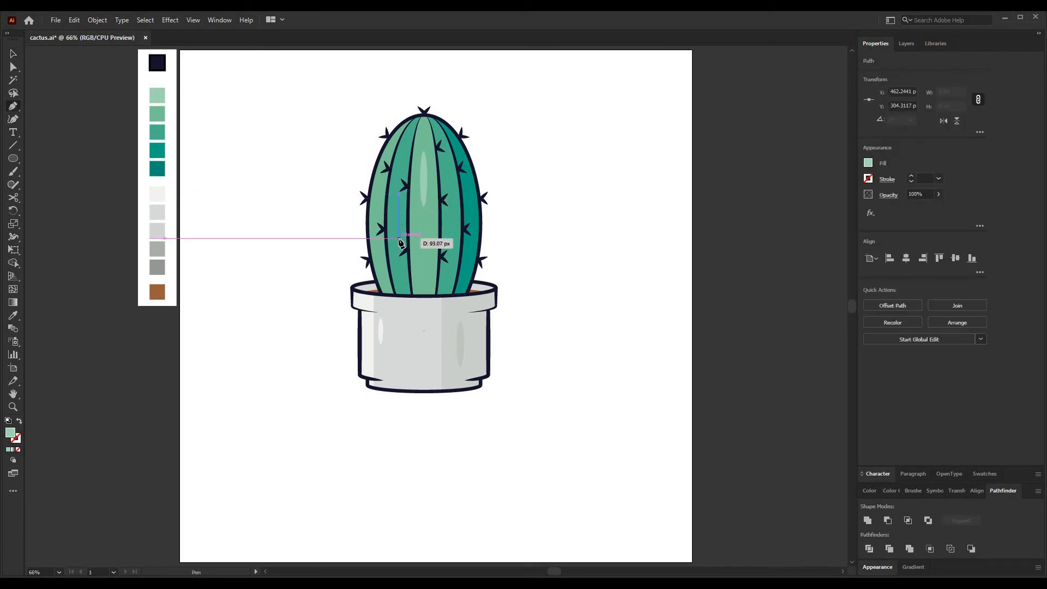
{"action": "left_click", "coordinate": [398, 238]}
{"action": "left_click", "coordinate": [401, 253]}
{"action": "left_click_drag", "start_coordinate": [403, 266], "coordinate": [403, 265]}
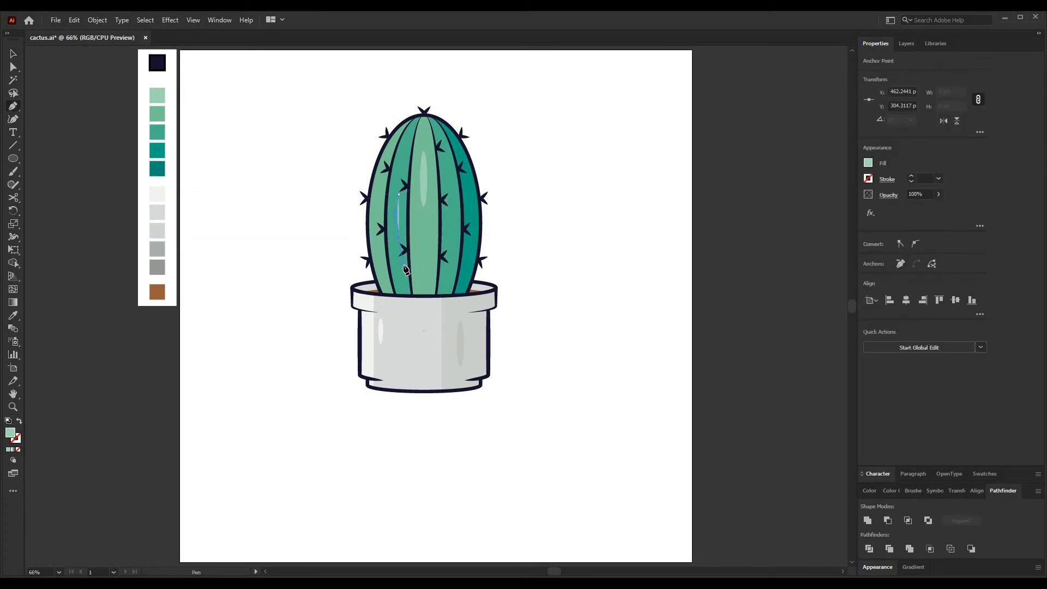
{"action": "left_click", "coordinate": [13, 53]}
{"action": "left_click", "coordinate": [19, 422]}
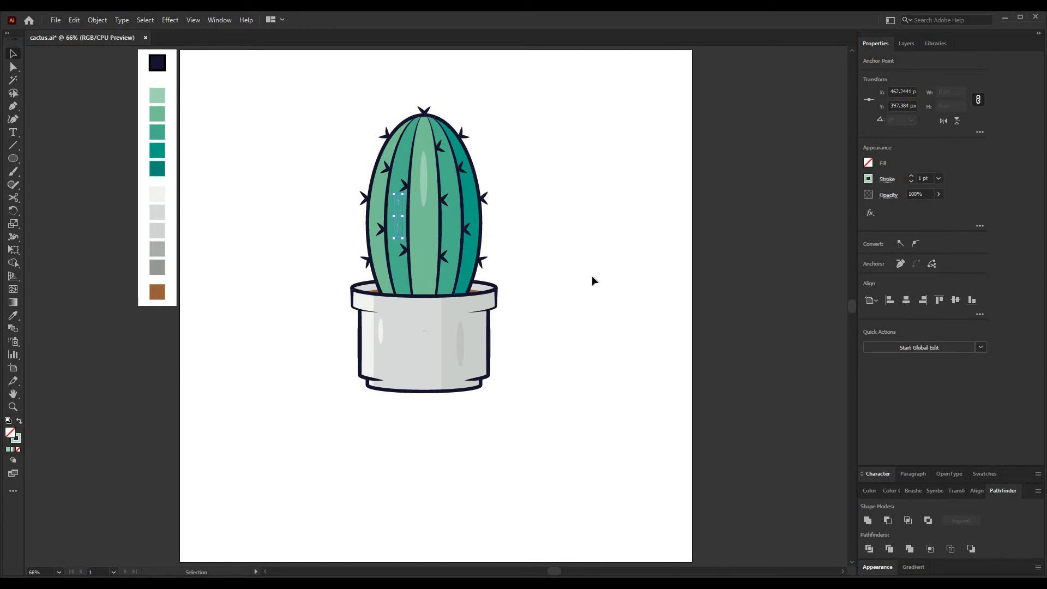
Give the curve a 10 pt stroke with the one-sided half-round width profile, flipped across the path.
{"action": "left_click", "coordinate": [912, 175]}
{"action": "left_click", "coordinate": [911, 176]}
{"action": "left_click", "coordinate": [912, 176]}
{"action": "left_click", "coordinate": [887, 179]}
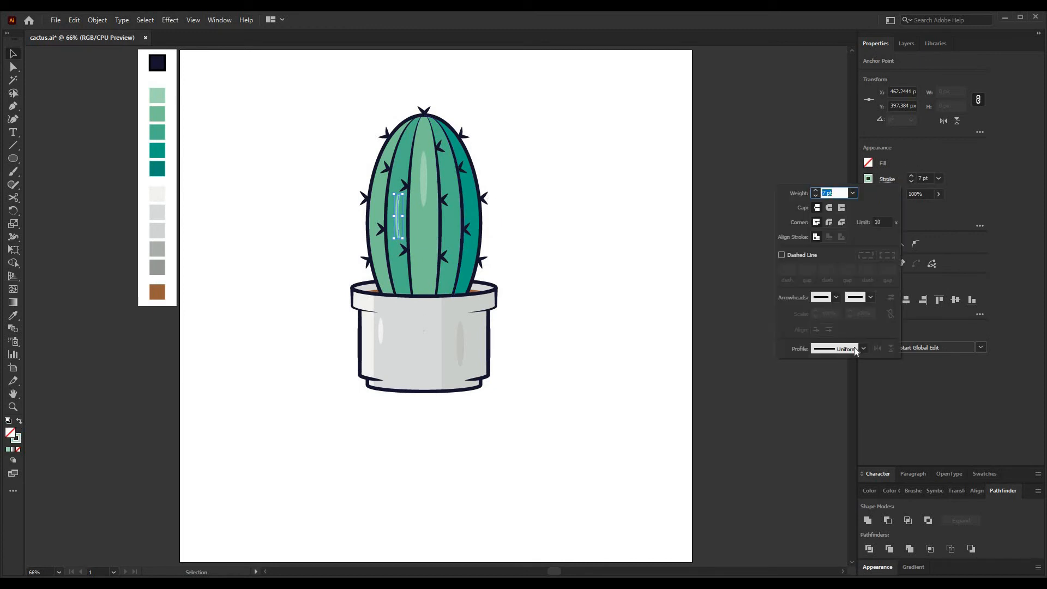
{"action": "left_click", "coordinate": [864, 349]}
{"action": "left_click", "coordinate": [828, 464]}
{"action": "left_click", "coordinate": [890, 348]}
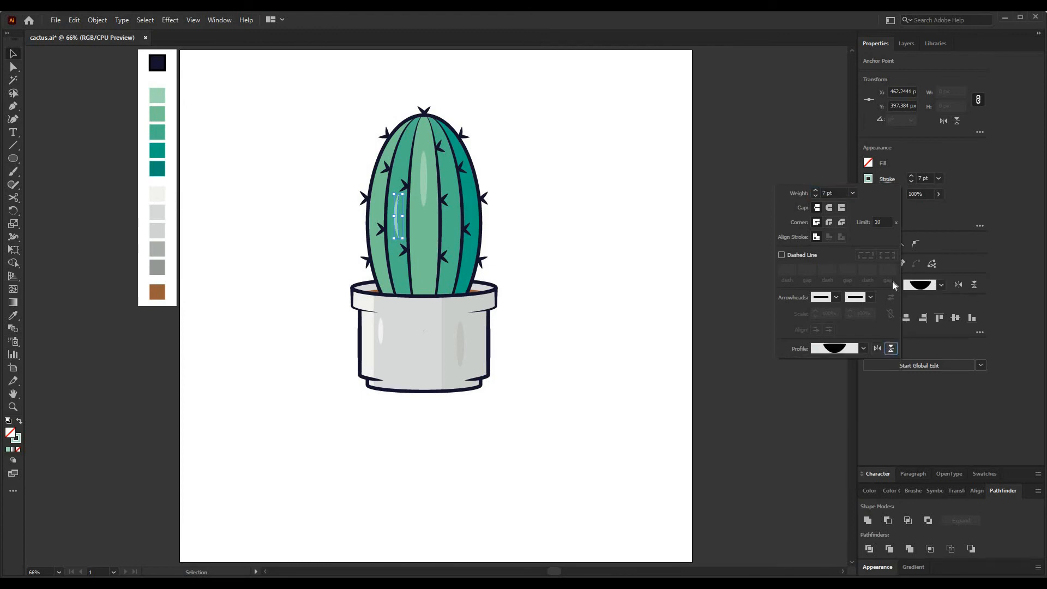
{"action": "left_click", "coordinate": [912, 175]}
{"action": "left_click", "coordinate": [912, 175]}
{"action": "left_click", "coordinate": [911, 175]}
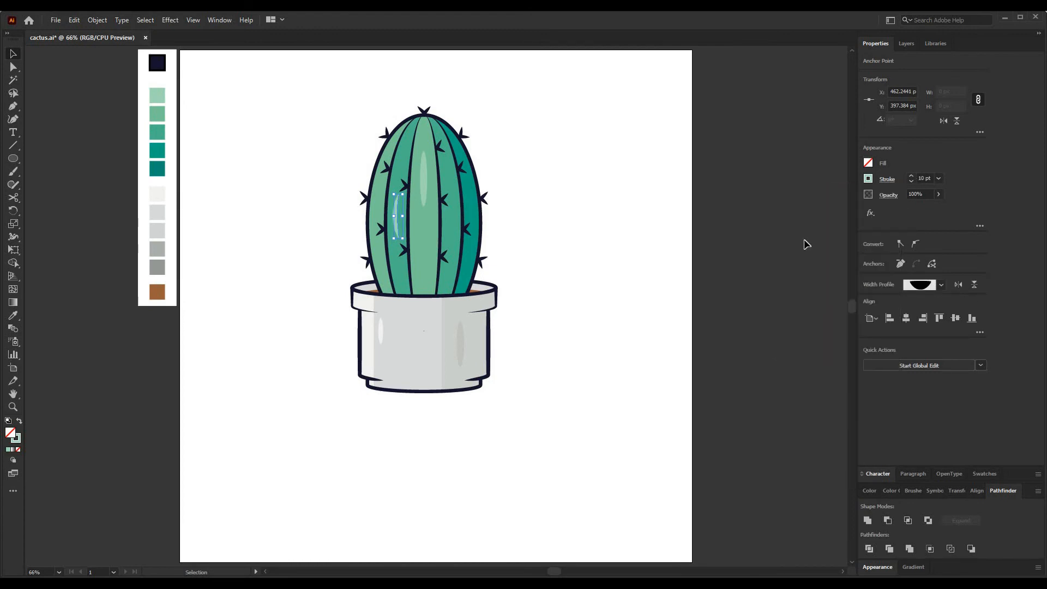
Expand the curve's appearance into a filled shape and reduce its opacity.
{"action": "left_click", "coordinate": [102, 18]}
{"action": "left_click", "coordinate": [117, 159]}
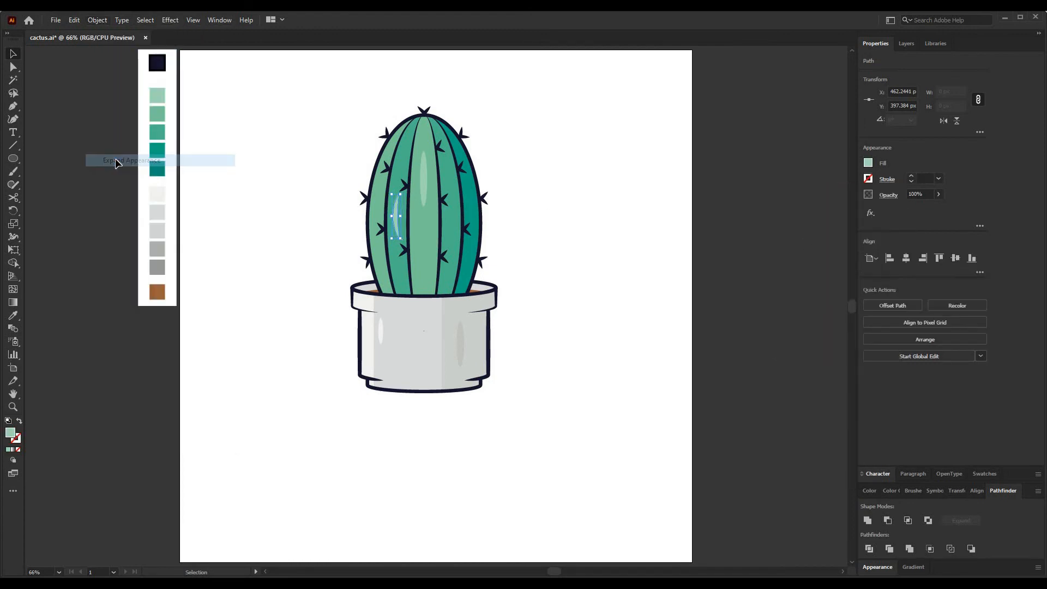
{"action": "left_click", "coordinate": [919, 193]}
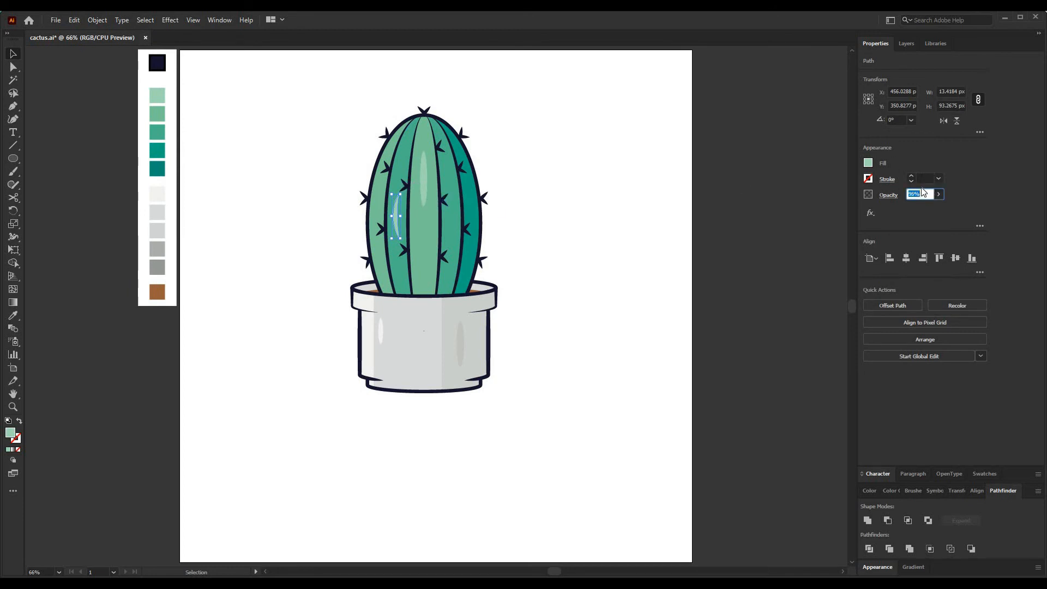
{"action": "left_click", "coordinate": [565, 214]}
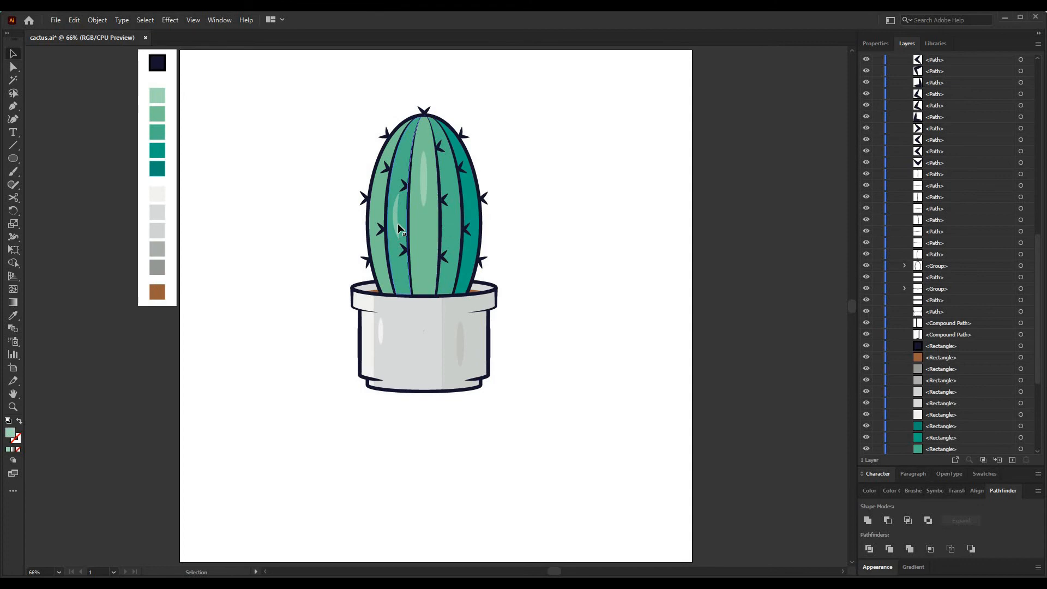
Copy the curved highlight to the empty area right of the cactus and reflect the copy across the vertical axis.
{"action": "left_click_drag", "start_coordinate": [398, 223], "coordinate": [532, 229]}
{"action": "right_click", "coordinate": [535, 229]}
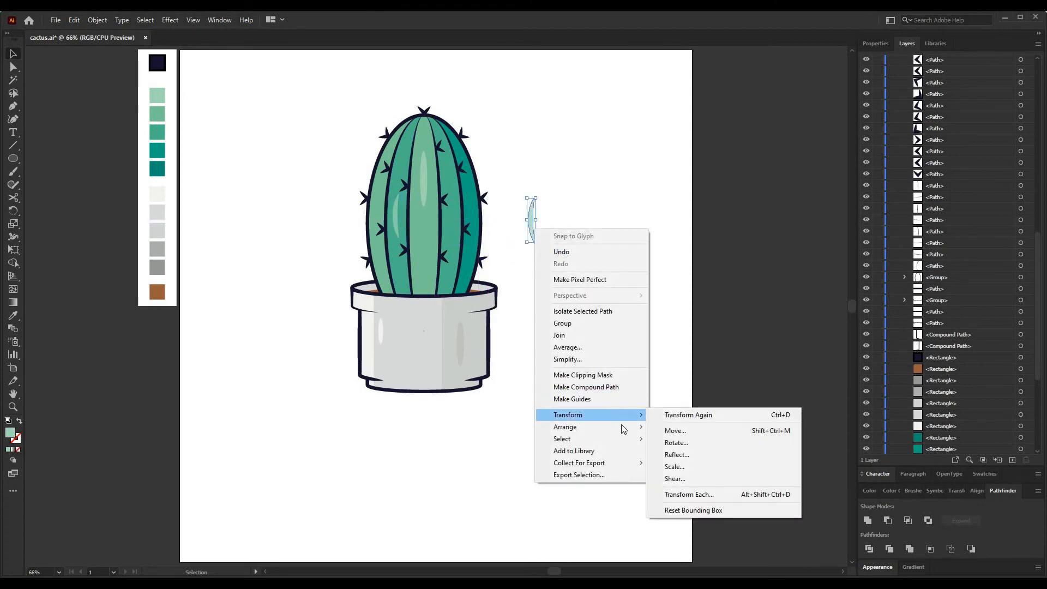
{"action": "mouse_move", "coordinate": [607, 417]}
{"action": "left_click", "coordinate": [679, 451]}
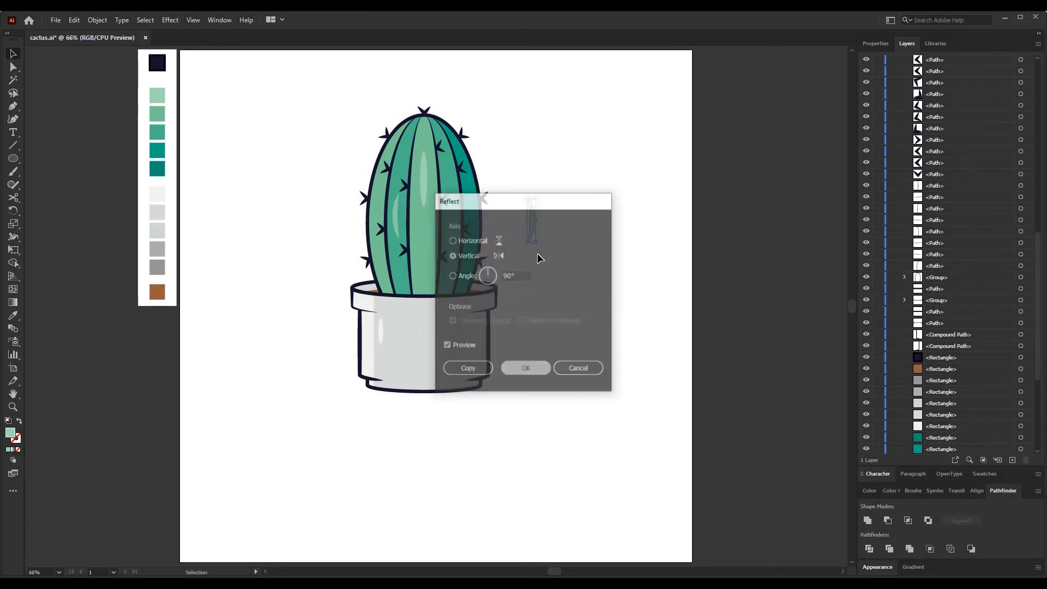
{"action": "key", "text": "Return"}
Place the mirrored copy low on the cactus's far-right rib and fill it with the palette's darkest teal.
{"action": "left_click_drag", "start_coordinate": [532, 220], "coordinate": [478, 284]}
{"action": "key", "text": "Left"}
{"action": "key", "text": "Left"}
{"action": "key", "text": "Left"}
{"action": "key", "text": "Left"}
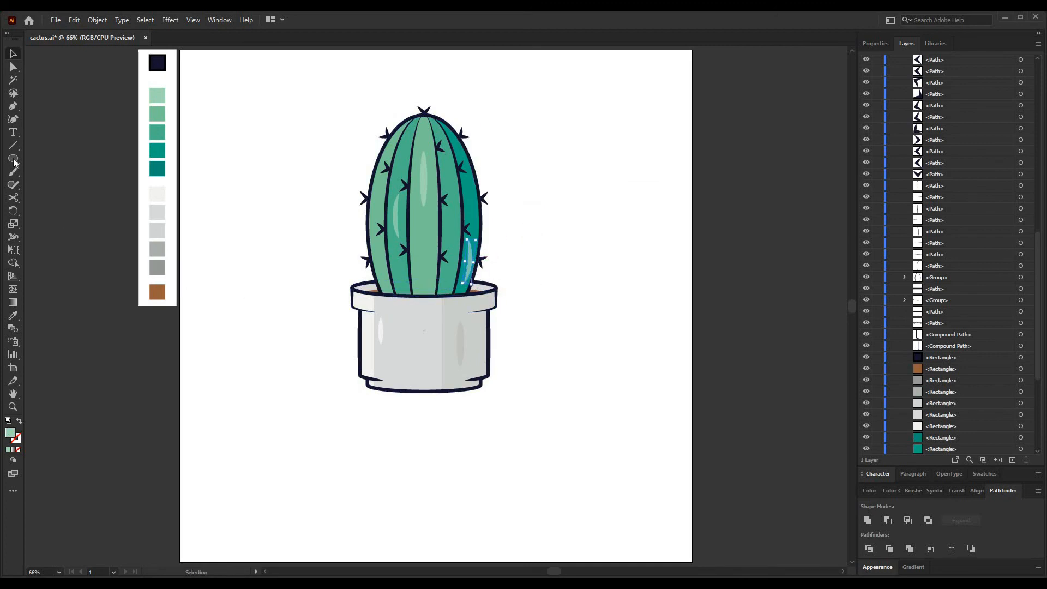
{"action": "left_click", "coordinate": [13, 316]}
{"action": "left_click", "coordinate": [160, 153]}
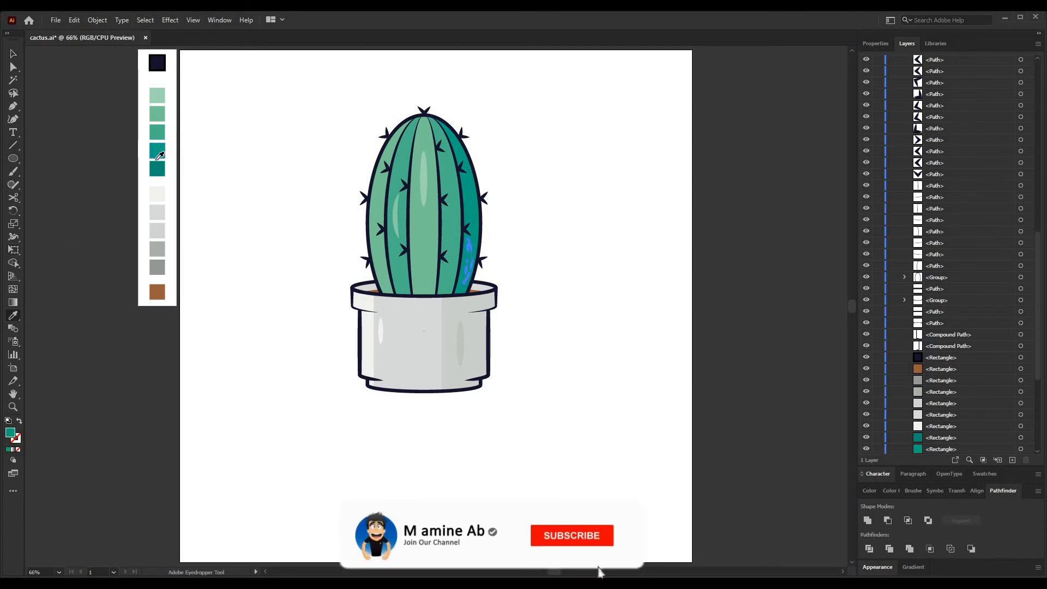
{"action": "key", "text": "v"}
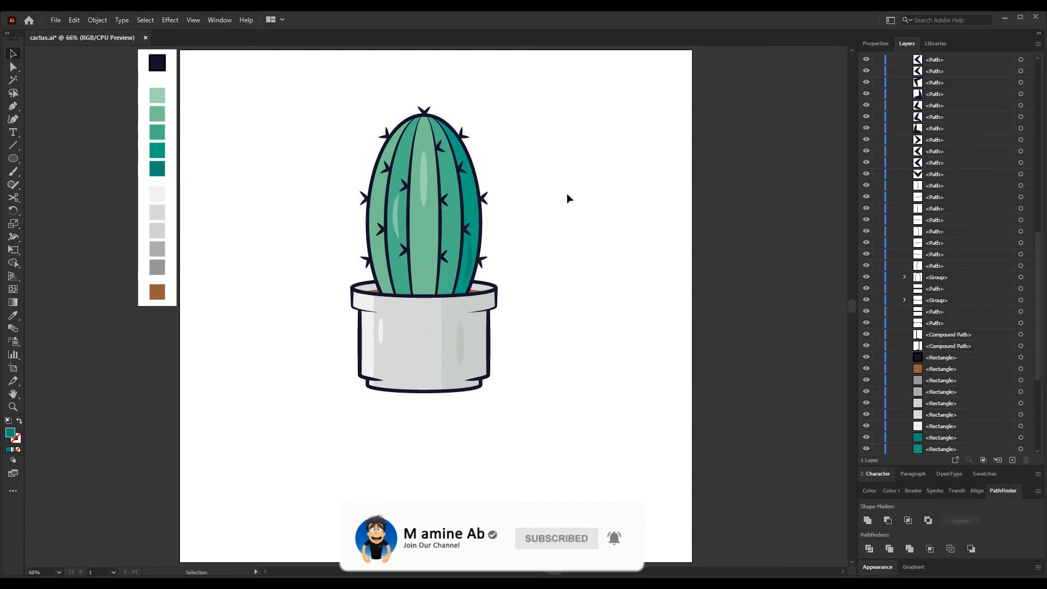
Copy the far-left rib's fill beside the cactus and make a duplicate rotated 2° around its upper tip.
{"action": "left_click", "coordinate": [400, 215]}
{"action": "left_click_drag", "start_coordinate": [378, 205], "coordinate": [269, 206]}
{"action": "key", "text": "r"}
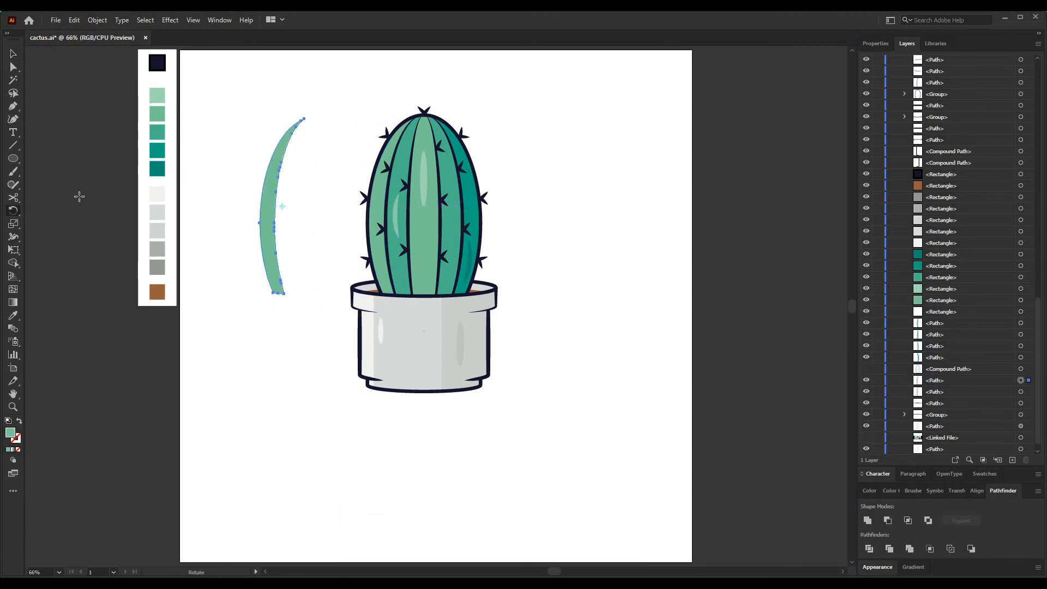
{"action": "left_click", "coordinate": [305, 119], "text": "alt"}
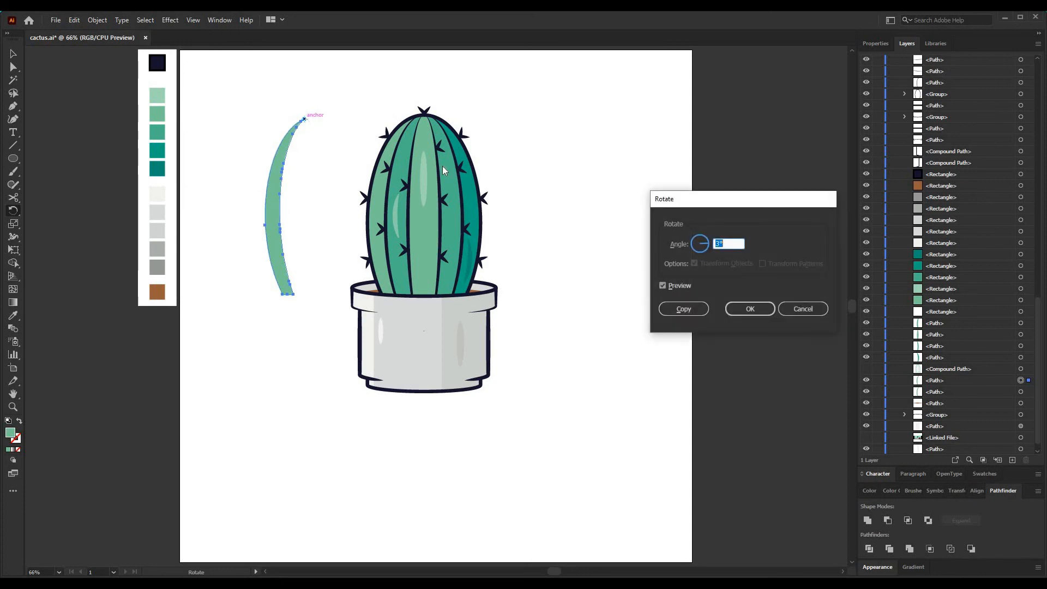
{"action": "key", "text": "Down"}
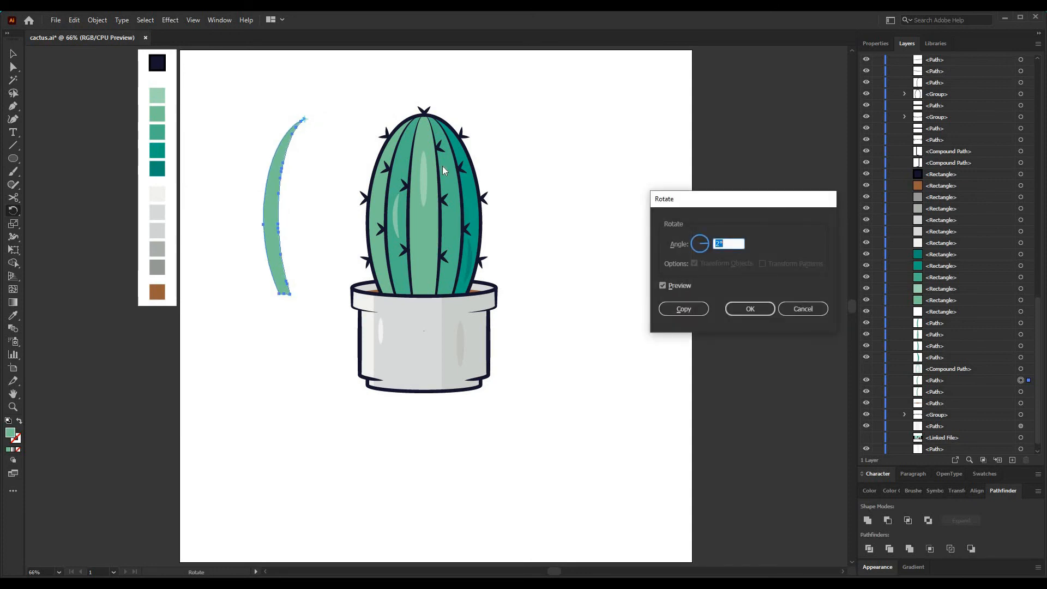
{"action": "left_click", "coordinate": [682, 310]}
{"action": "key", "text": "v"}
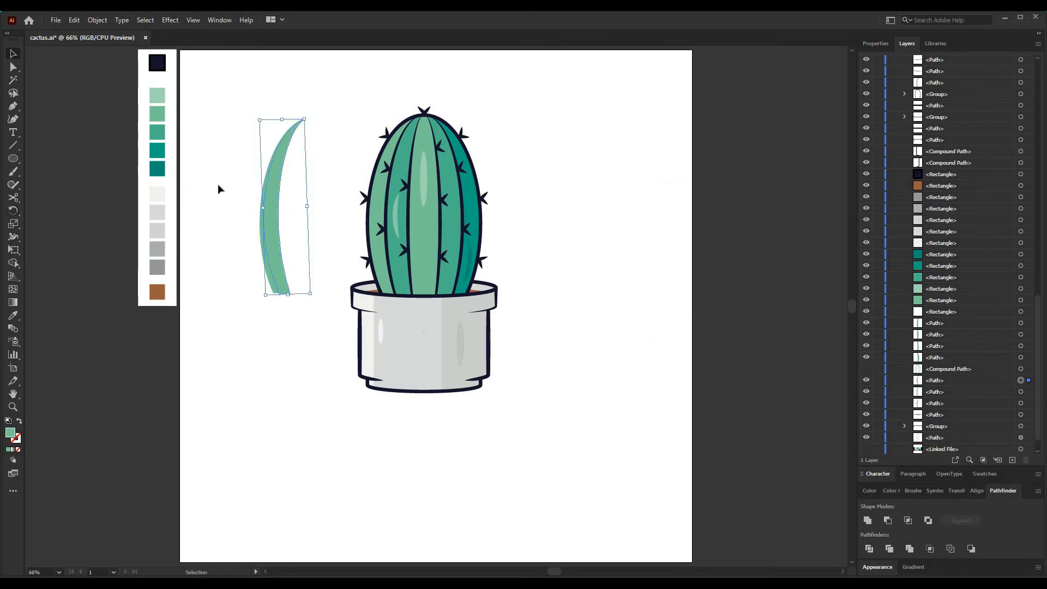
Split the two overlapping rib shapes with Shape Builder, pull out the thin left sliver and delete the remaining pieces.
{"action": "left_click", "coordinate": [269, 283], "text": "shift"}
{"action": "left_click", "coordinate": [15, 263]}
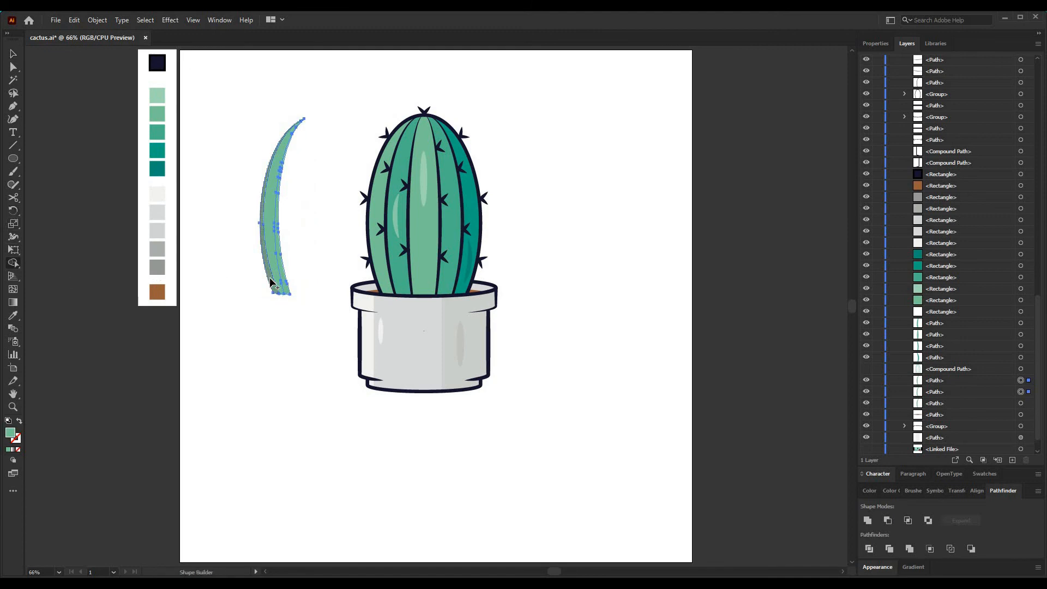
{"action": "left_click", "coordinate": [271, 283]}
{"action": "key", "text": "v"}
{"action": "left_click", "coordinate": [272, 312]}
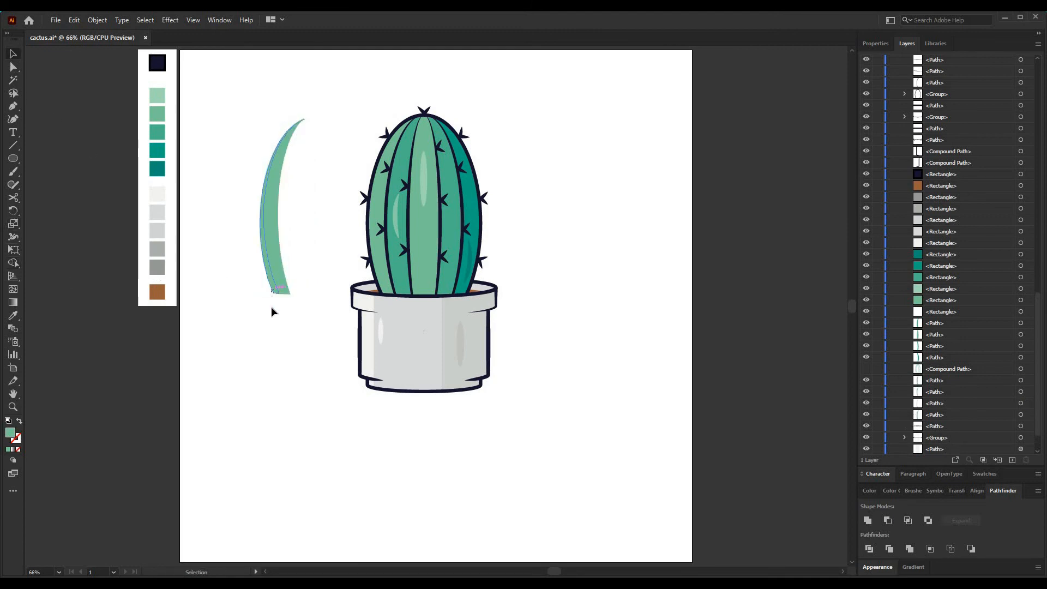
{"action": "left_click_drag", "start_coordinate": [256, 288], "coordinate": [249, 289]}
{"action": "left_click_drag", "start_coordinate": [300, 189], "coordinate": [215, 192]}
{"action": "key", "text": "Delete"}
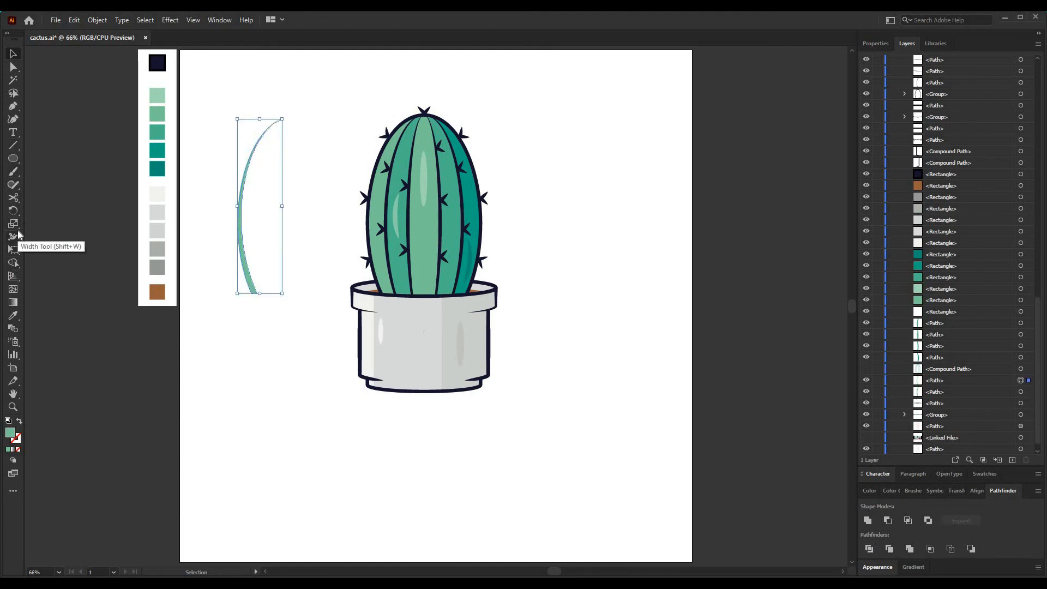
Fill the sliver with the centre highlight's light green and place it along the cactus's left edge.
{"action": "left_click", "coordinate": [13, 315]}
{"action": "left_click", "coordinate": [427, 188]}
{"action": "key", "text": "v"}
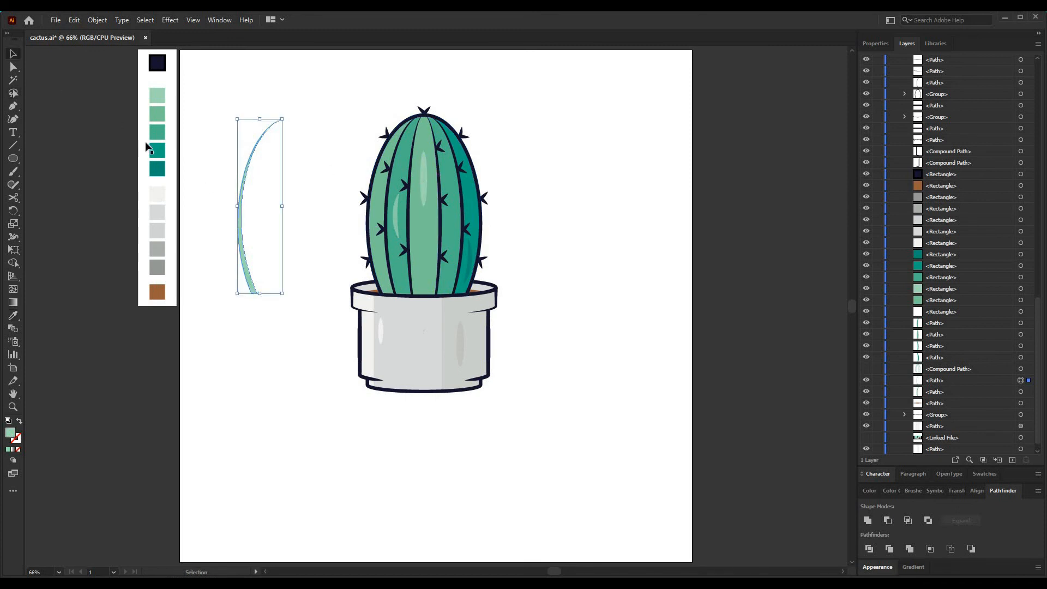
{"action": "left_click", "coordinate": [253, 284]}
{"action": "left_click_drag", "start_coordinate": [253, 283], "coordinate": [382, 275]}
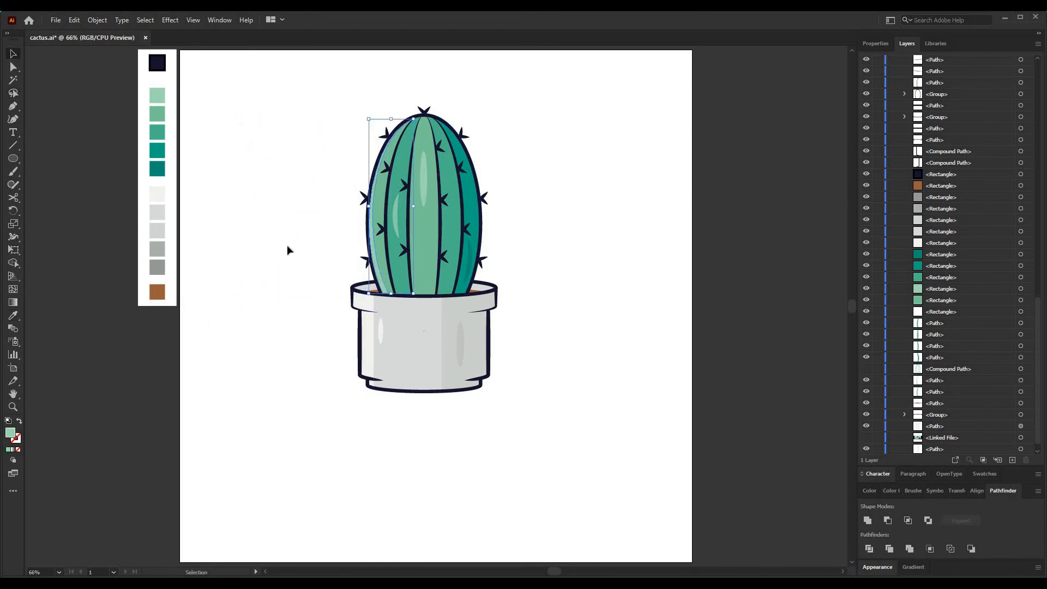
{"action": "left_click", "coordinate": [288, 250]}
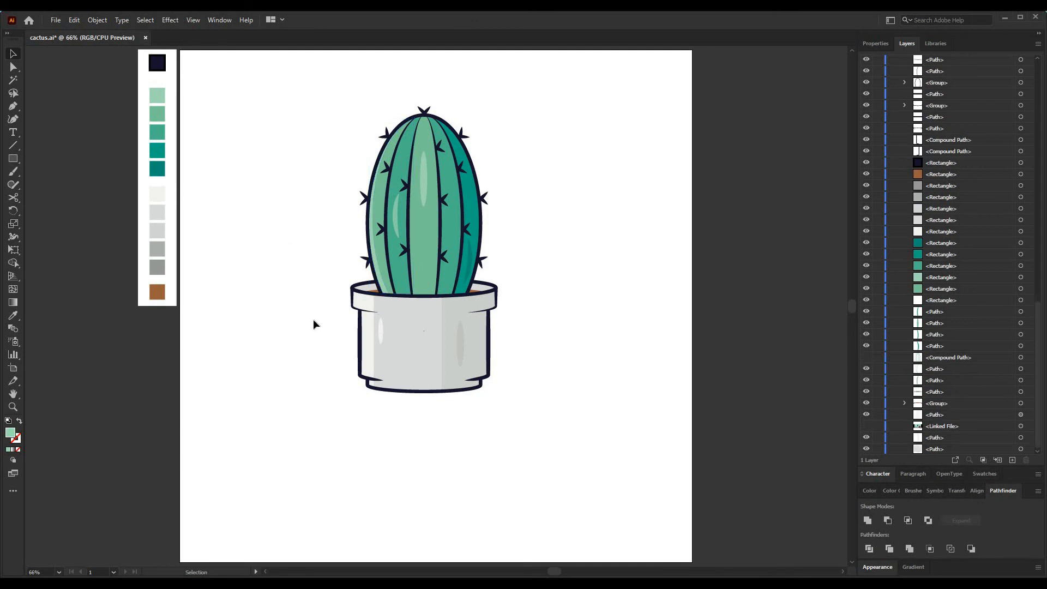
Draw a light green rectangle covering the whole artboard and send it behind all the artwork as the background.
{"action": "left_click", "coordinate": [13, 159]}
{"action": "left_click_drag", "start_coordinate": [690, 50], "coordinate": [180, 562]}
{"action": "right_click", "coordinate": [438, 222]}
{"action": "mouse_move", "coordinate": [498, 421]}
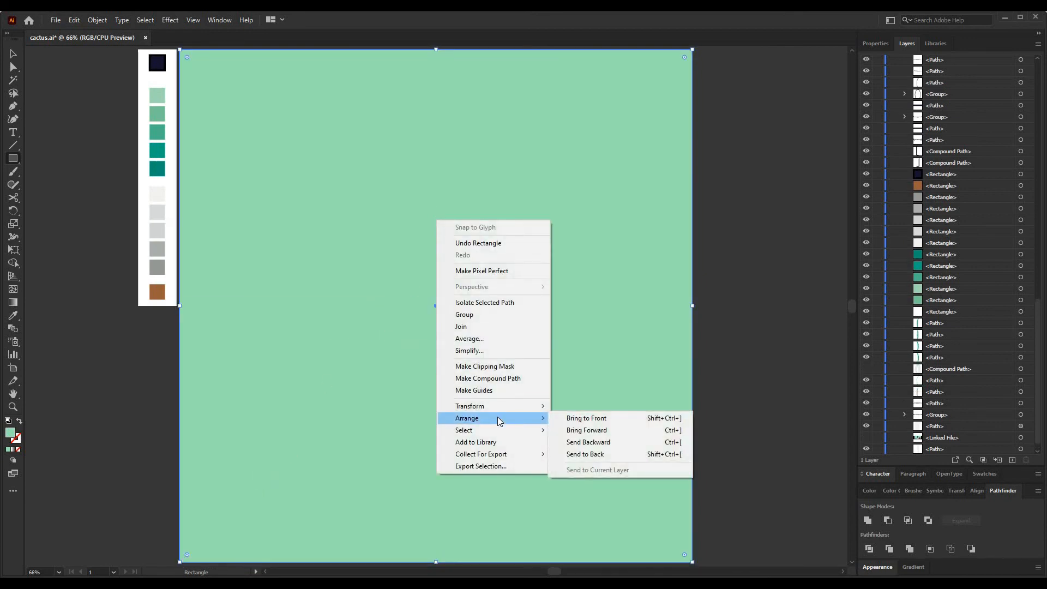
{"action": "left_click", "coordinate": [585, 455]}
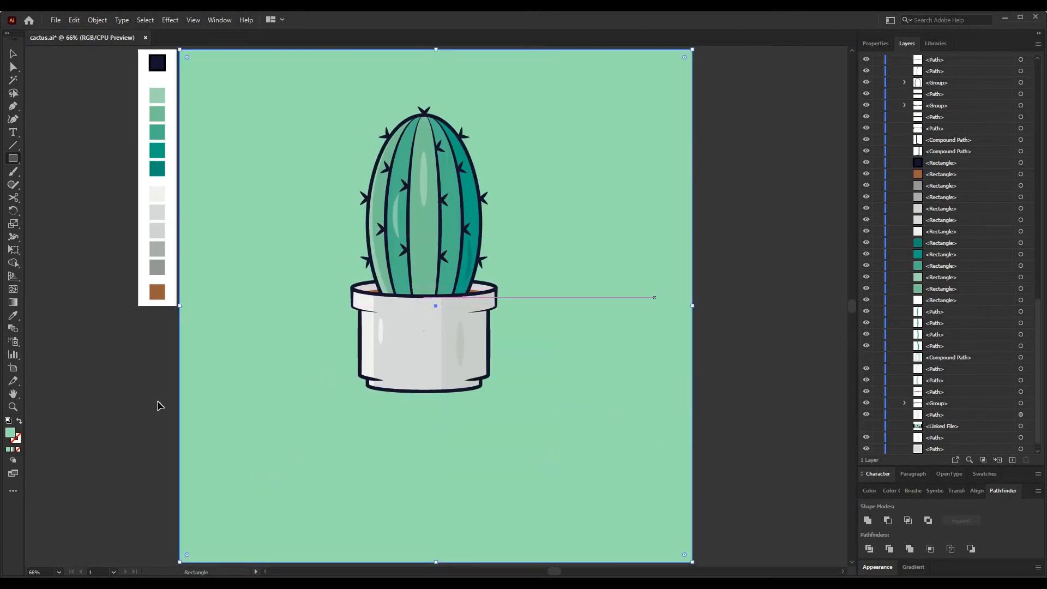
{"action": "key", "text": "ctrl+shift+a"}
Draw a flat ellipse about 575 px wide and 51 px high across the pot's base and nudge it slightly down.
{"action": "left_click_drag", "start_coordinate": [17, 163], "coordinate": [60, 183]}
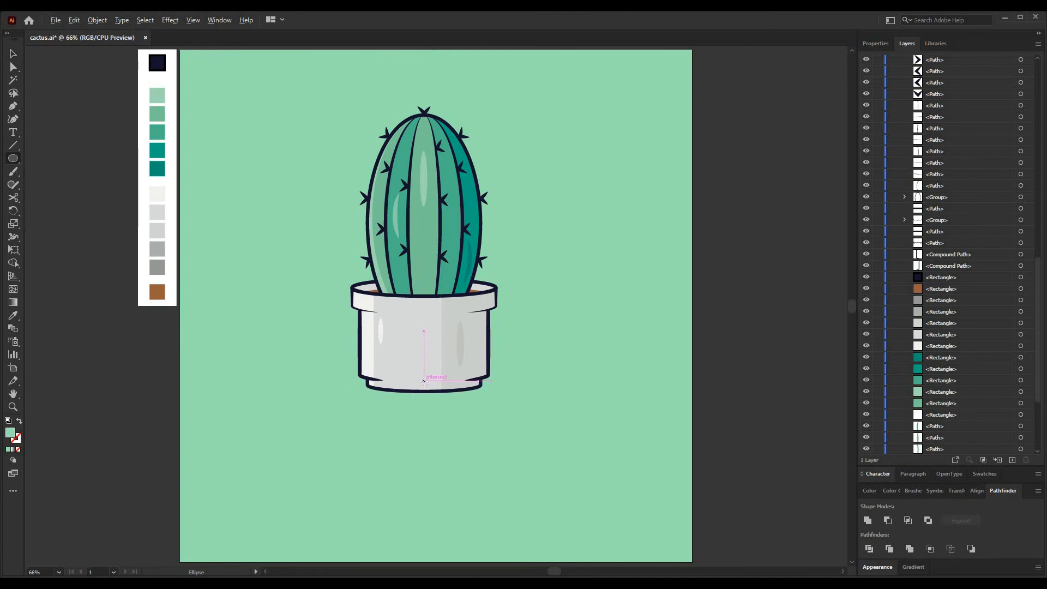
{"action": "mouse_move", "coordinate": [423, 381]}
{"action": "left_mouse_down"}
{"action": "mouse_move", "coordinate": [575, 391]}
{"action": "mouse_move", "coordinate": [561, 392]}
{"action": "left_mouse_up"}
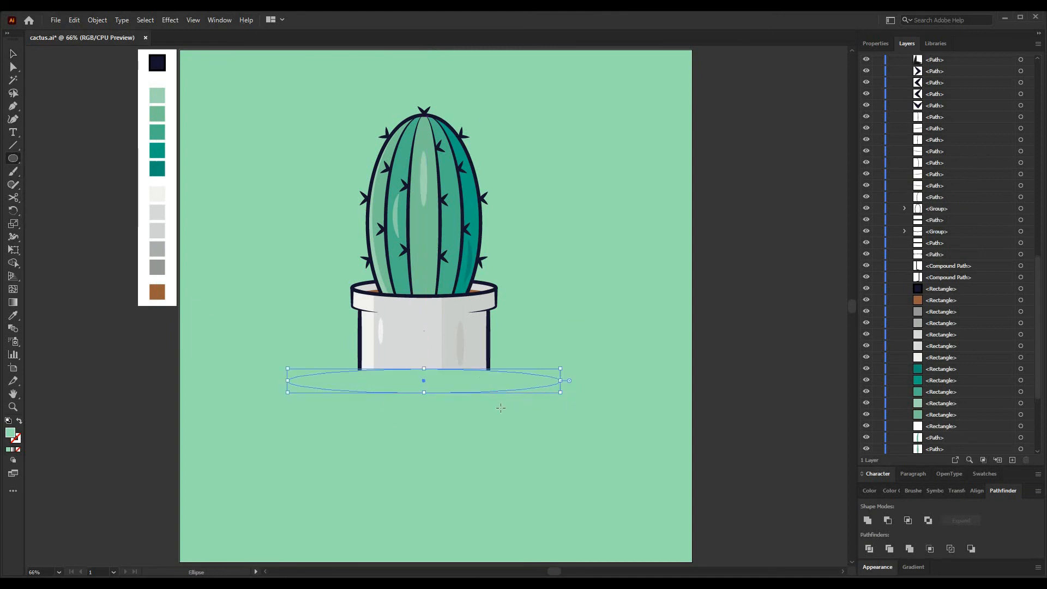
{"action": "key", "text": "v"}
{"action": "key", "text": "Down"}
{"action": "key", "text": "Down"}
{"action": "key", "text": "Down"}
{"action": "key", "text": "Down"}
{"action": "key", "text": "Down"}
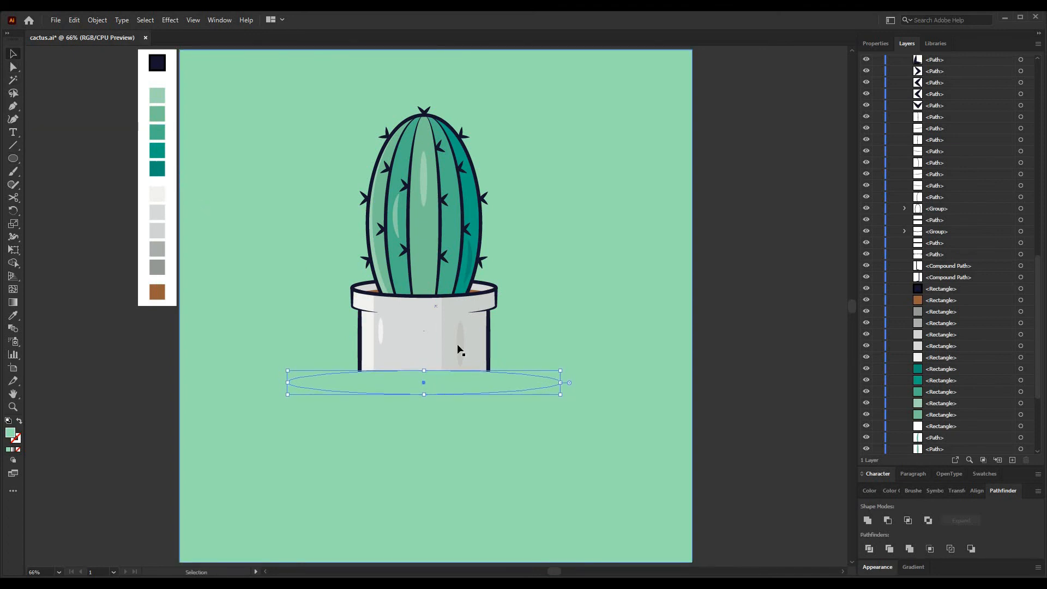
{"action": "key", "text": "Down"}
Set the ellipse's blending mode to Multiply.
{"action": "left_click", "coordinate": [874, 47]}
{"action": "left_click", "coordinate": [889, 195]}
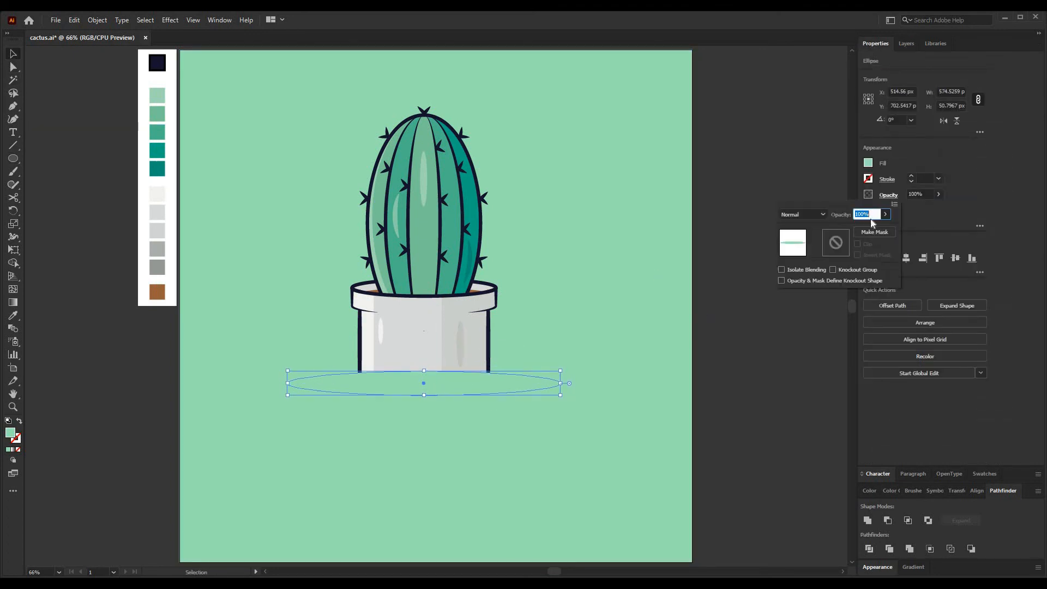
{"action": "left_click", "coordinate": [802, 215]}
{"action": "left_click", "coordinate": [803, 256]}
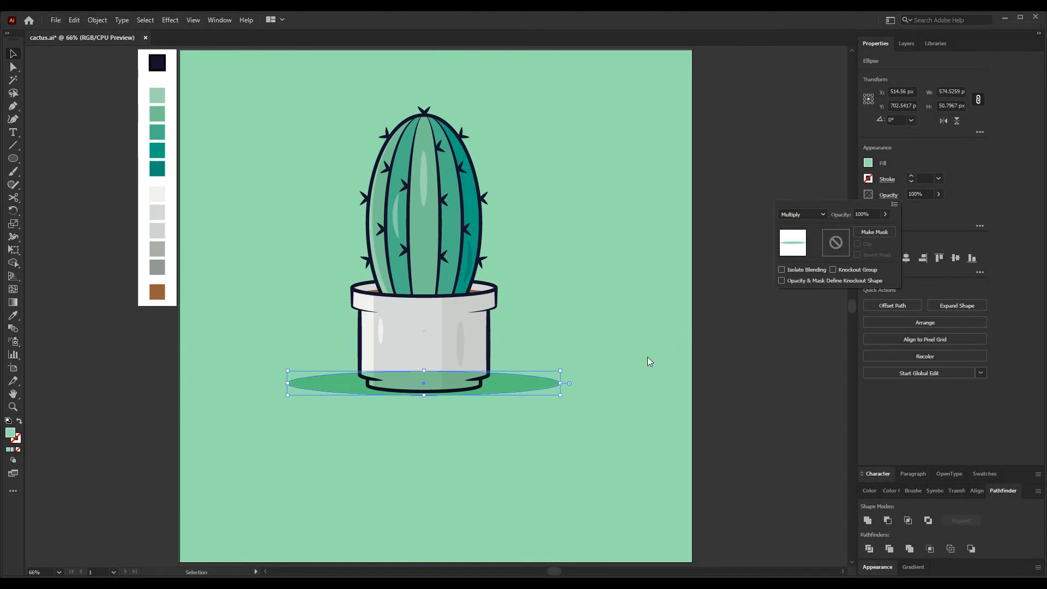
Send the ellipse to the back, and the green background behind it, so the ellipse sits between the pot and the background.
{"action": "right_click", "coordinate": [589, 321]}
{"action": "mouse_move", "coordinate": [621, 515]}
{"action": "left_click", "coordinate": [729, 553]}
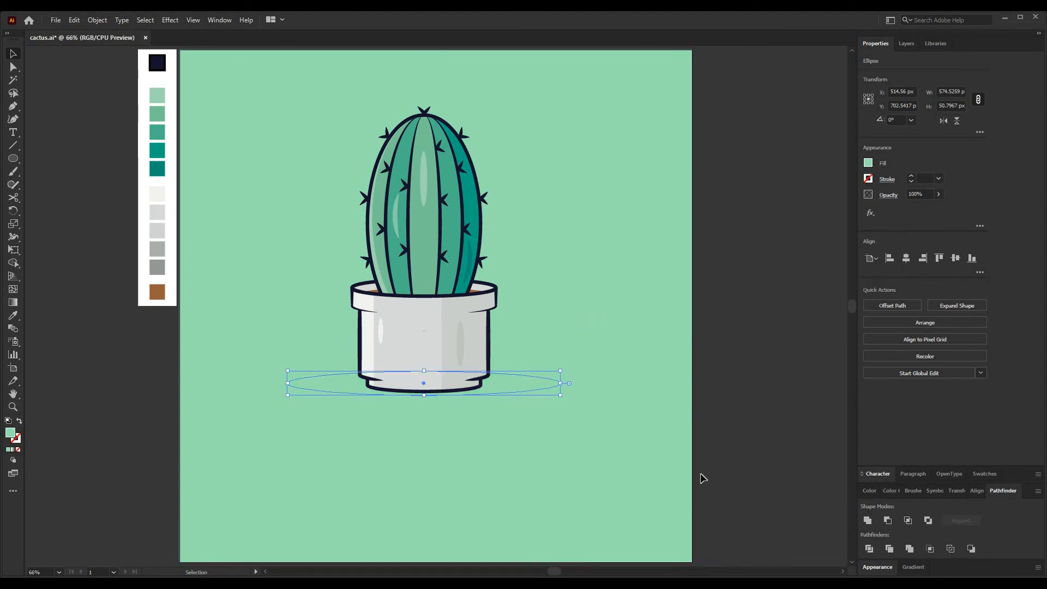
{"action": "left_click", "coordinate": [650, 330]}
{"action": "right_click", "coordinate": [650, 329]}
{"action": "mouse_move", "coordinate": [679, 269]}
{"action": "left_click", "coordinate": [786, 304]}
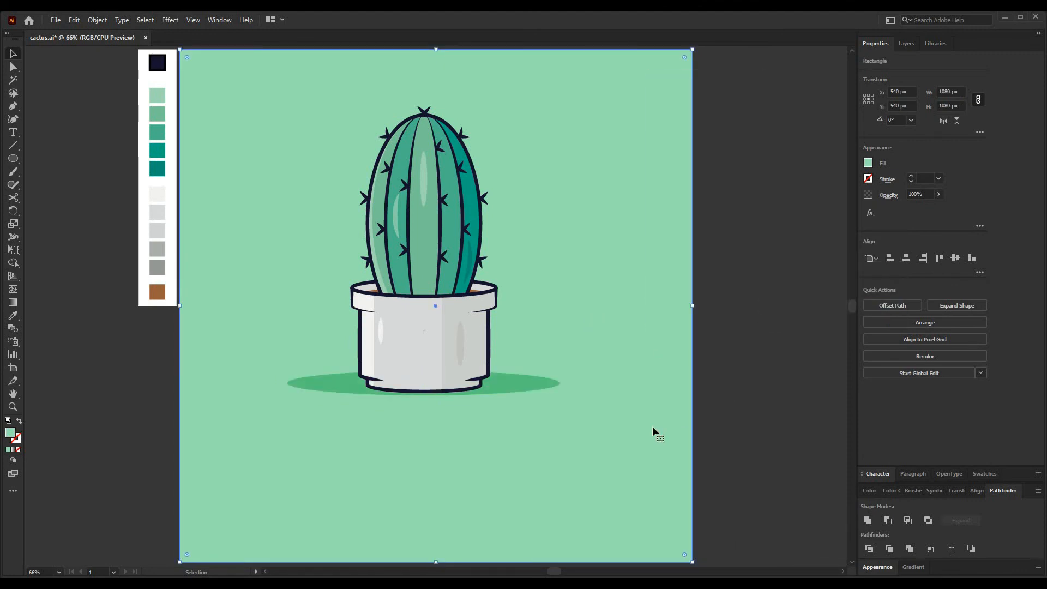
Centre the shadow ellipse horizontally on the artboard and nudge it left to X 520 px, under the pot.
{"action": "left_click", "coordinate": [533, 386]}
{"action": "left_click", "coordinate": [906, 258]}
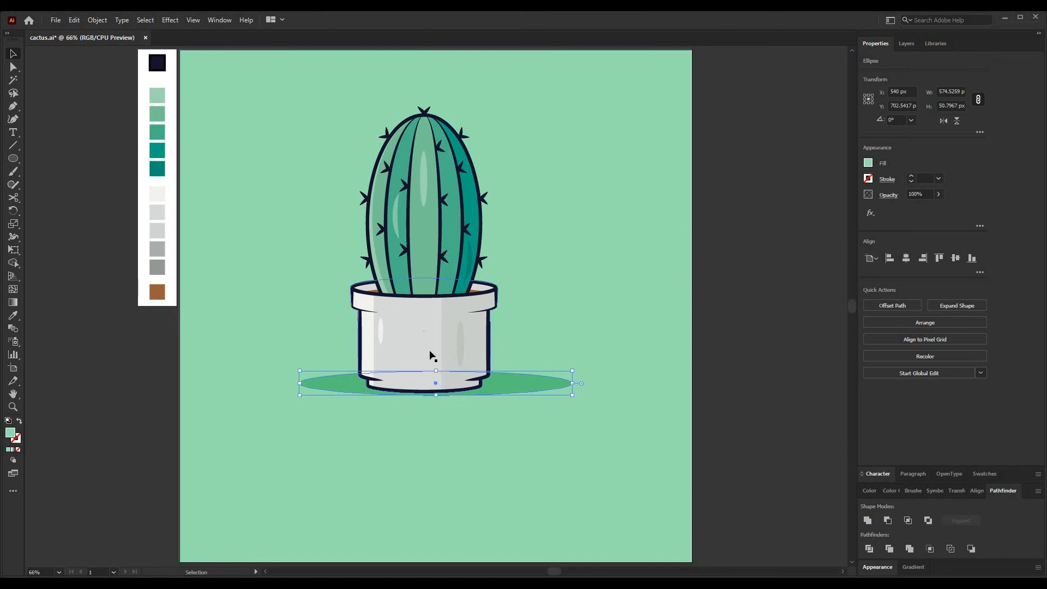
{"action": "key", "text": "Left"}
{"action": "key", "text": "Left"}
{"action": "key", "text": "Left"}
{"action": "key", "text": "Left"}
{"action": "key", "text": "Left"}
{"action": "key", "text": "Left"}
{"action": "key", "text": "Left"}
{"action": "key", "text": "Left"}
{"action": "key", "text": "Left"}
{"action": "key", "text": "Left"}
{"action": "key", "text": "Left"}
{"action": "key", "text": "Left"}
{"action": "key", "text": "Left"}
{"action": "key", "text": "Left"}
{"action": "key", "text": "Left"}
{"action": "key", "text": "Left"}
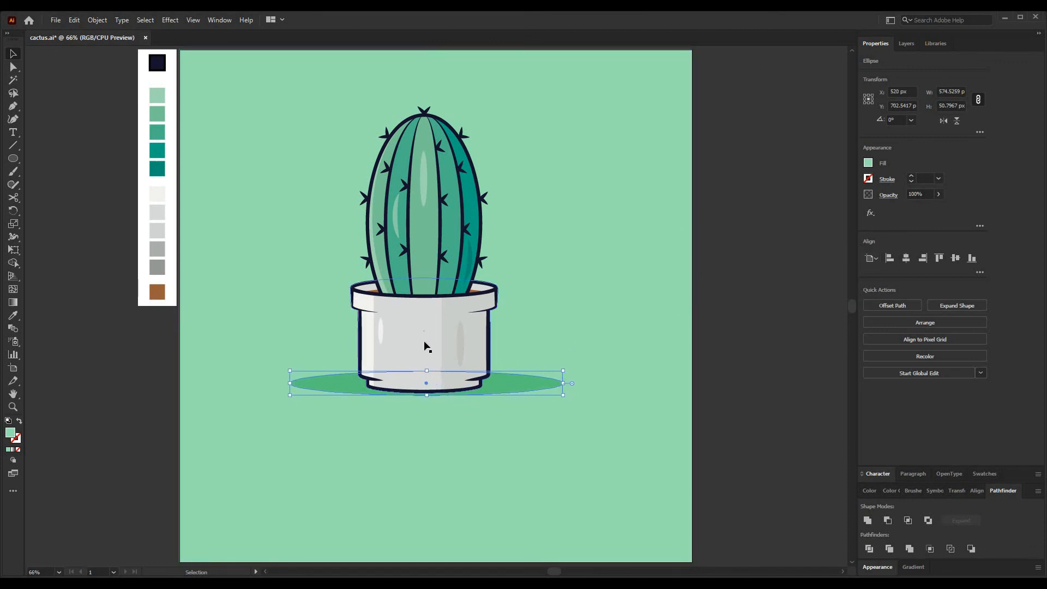
Nudge the shadow ellipse 5 px down and 3 px left beneath the pot, and deselect it.
{"action": "key", "text": "Down"}
{"action": "key", "text": "Down"}
{"action": "key", "text": "Down"}
{"action": "key", "text": "Down"}
{"action": "key", "text": "Down"}
{"action": "key", "text": "Left"}
{"action": "key", "text": "Left"}
{"action": "key", "text": "Left"}
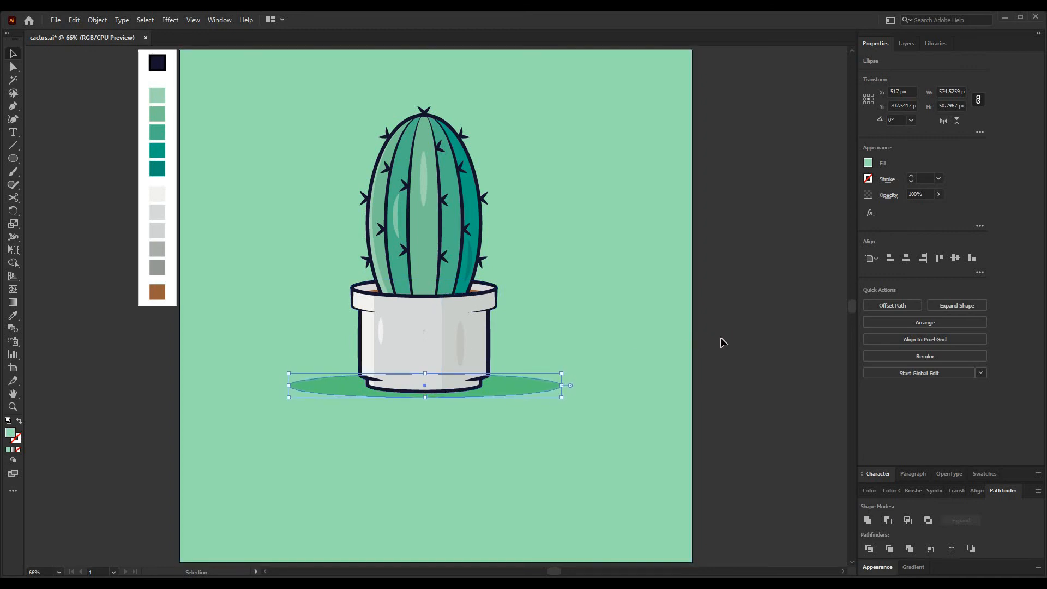
{"action": "left_click", "coordinate": [131, 428]}
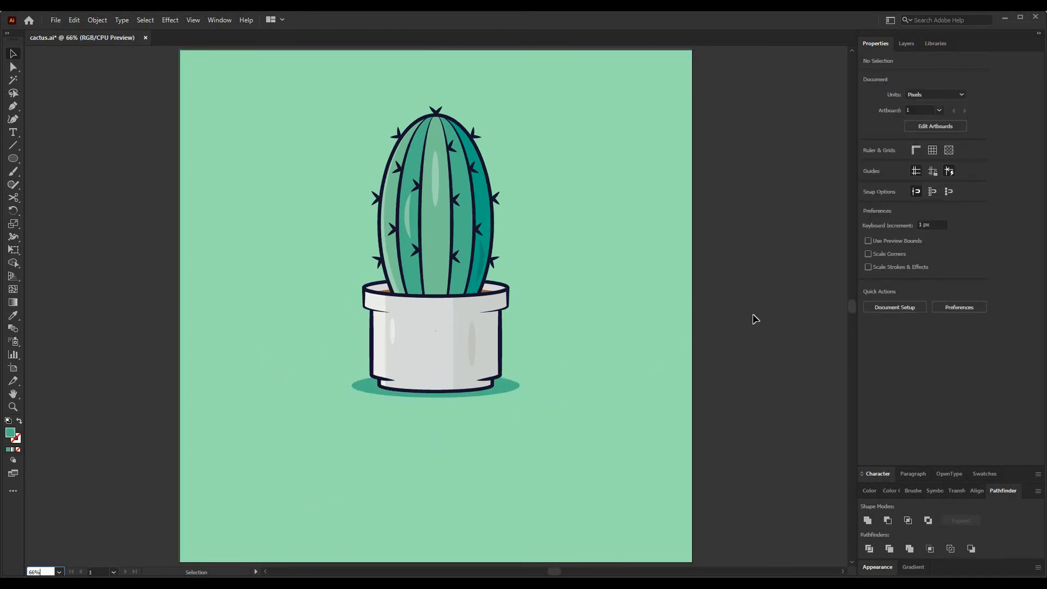
Group the cactus, pot and shadow without the background, and centre the group vertically on the artboard.
{"action": "key", "text": "Down"}
{"action": "key", "text": "Down"}
{"action": "key", "text": "Down"}
{"action": "key", "text": "Down"}
{"action": "key", "text": "Down"}
{"action": "key", "text": "Down"}
{"action": "key", "text": "Down"}
{"action": "key", "text": "Down"}
{"action": "key", "text": "Down"}
{"action": "key", "text": "Down"}
{"action": "key", "text": "Down"}
{"action": "key", "text": "Down"}
{"action": "key", "text": "Down"}
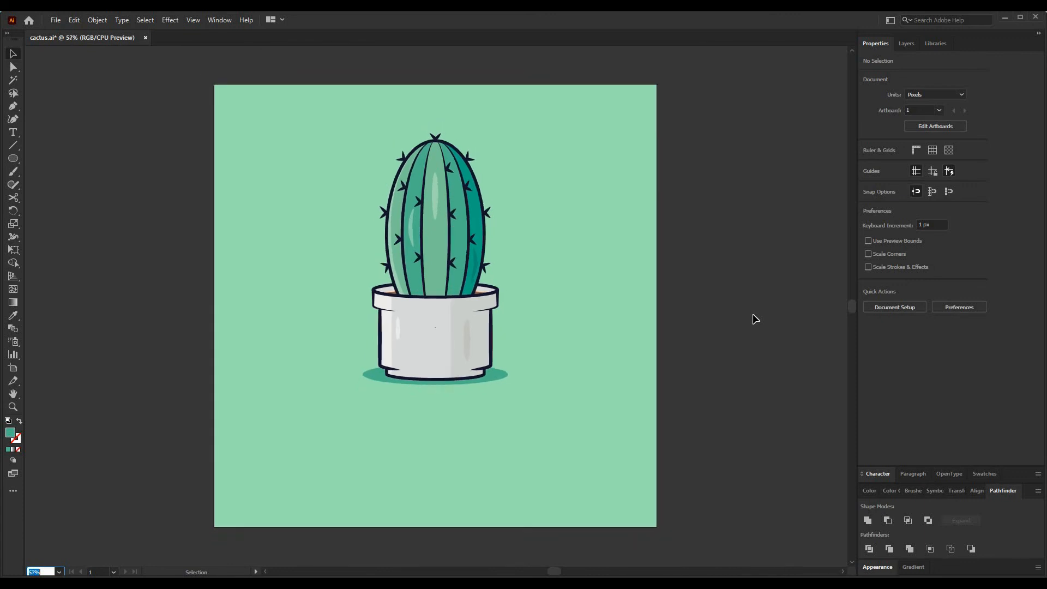
{"action": "key", "text": "Down"}
{"action": "key", "text": "Down"}
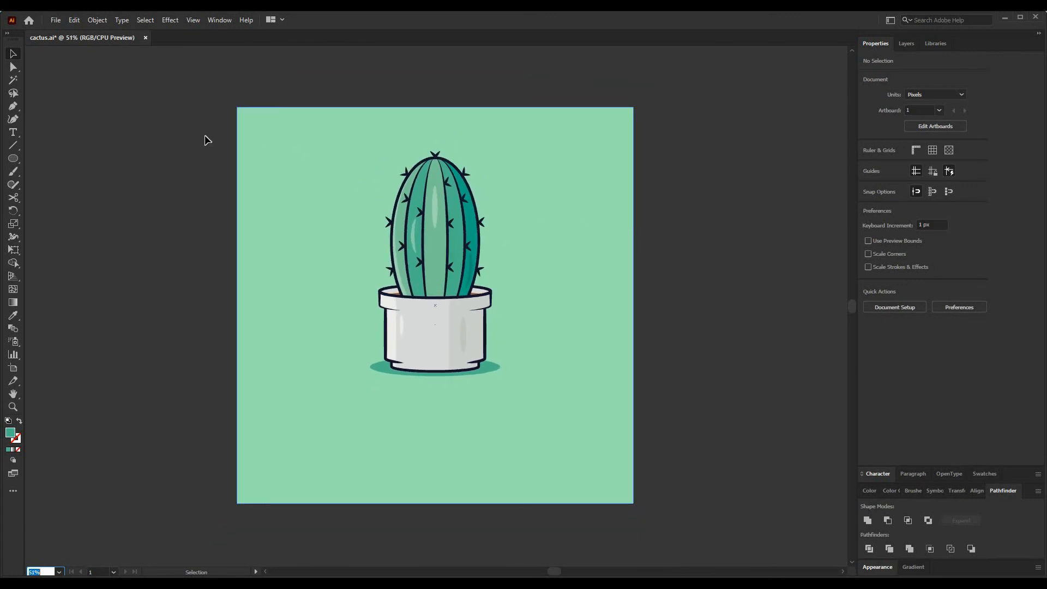
{"action": "left_click_drag", "start_coordinate": [187, 133], "coordinate": [565, 403]}
{"action": "left_click", "coordinate": [531, 395], "text": "shift"}
{"action": "key", "text": "ctrl+g"}
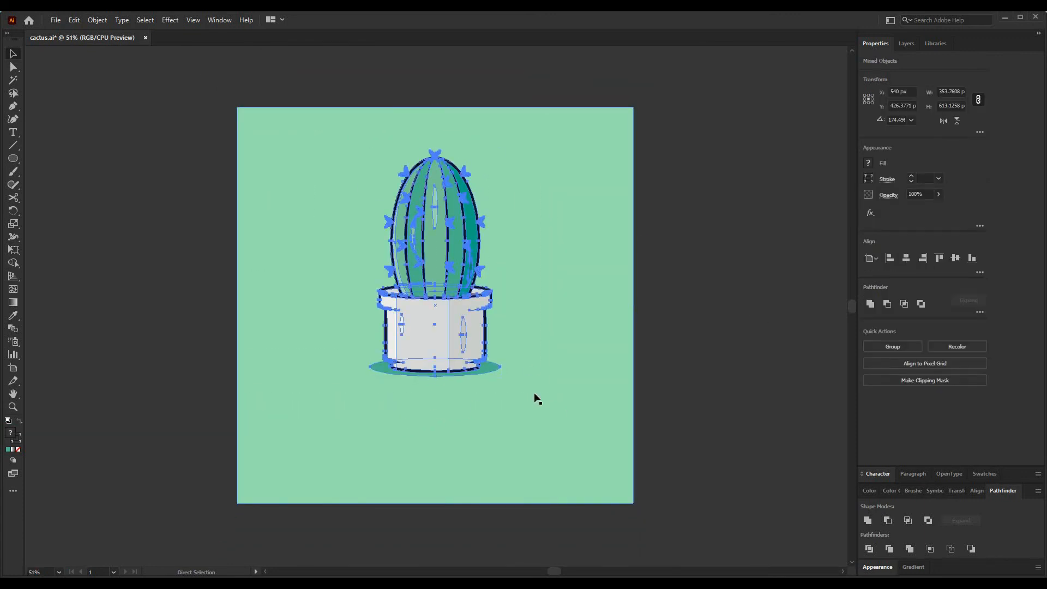
{"action": "left_click", "coordinate": [952, 258]}
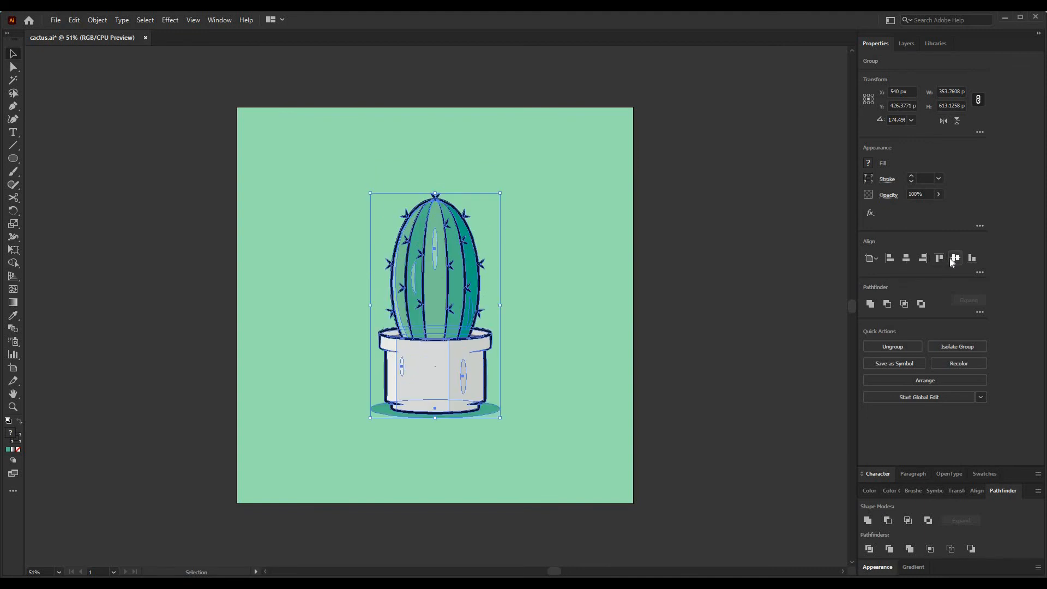
{"action": "left_click", "coordinate": [689, 312]}
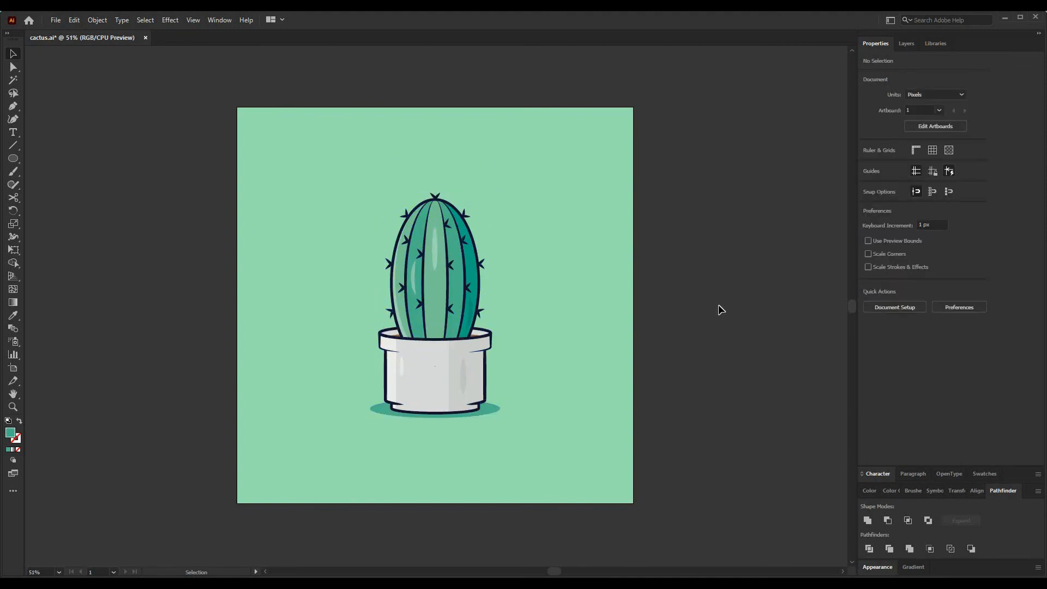